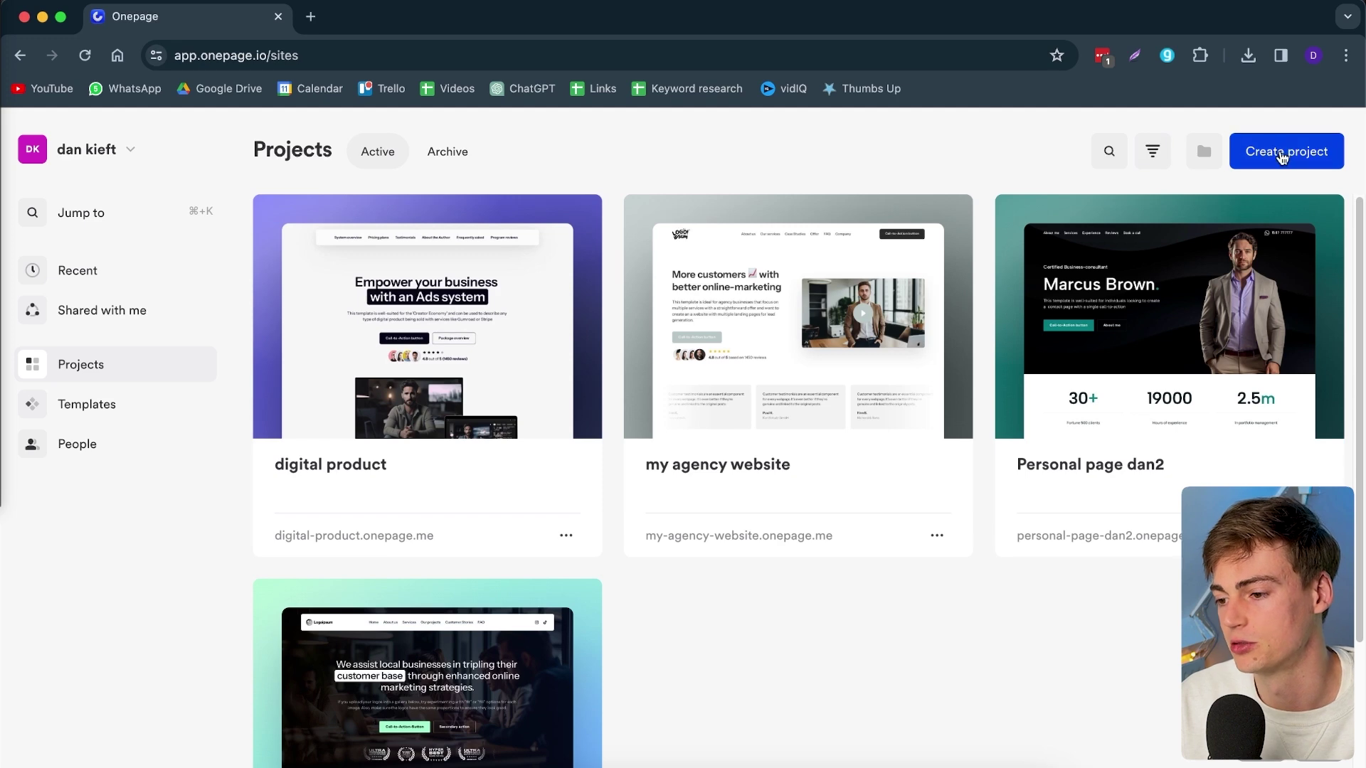
Create a new blank project using the Start from scratch option
{"action": "left_click", "coordinate": [1283, 156]}
{"action": "scroll", "coordinate": [670, 371], "scroll_direction": "down", "scroll_amount": 3}
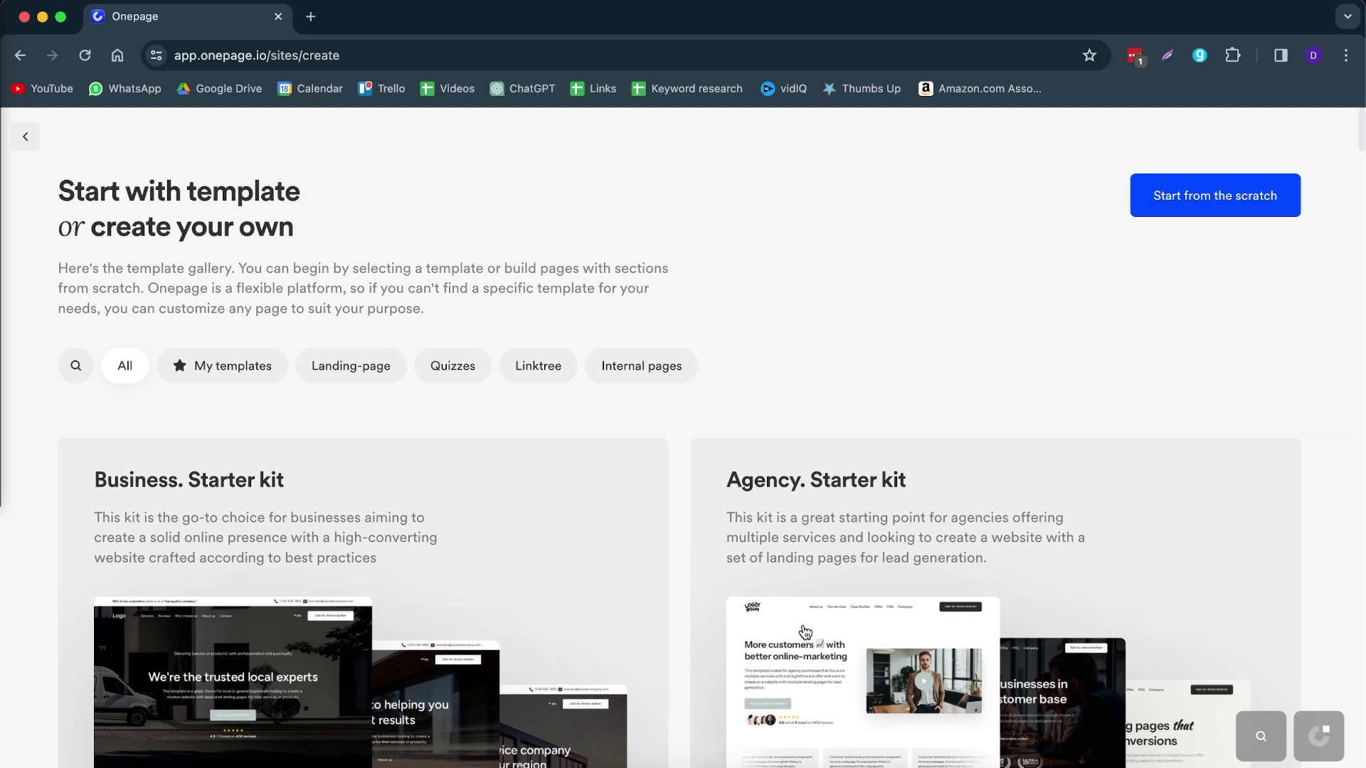
{"action": "left_click", "coordinate": [1225, 210]}
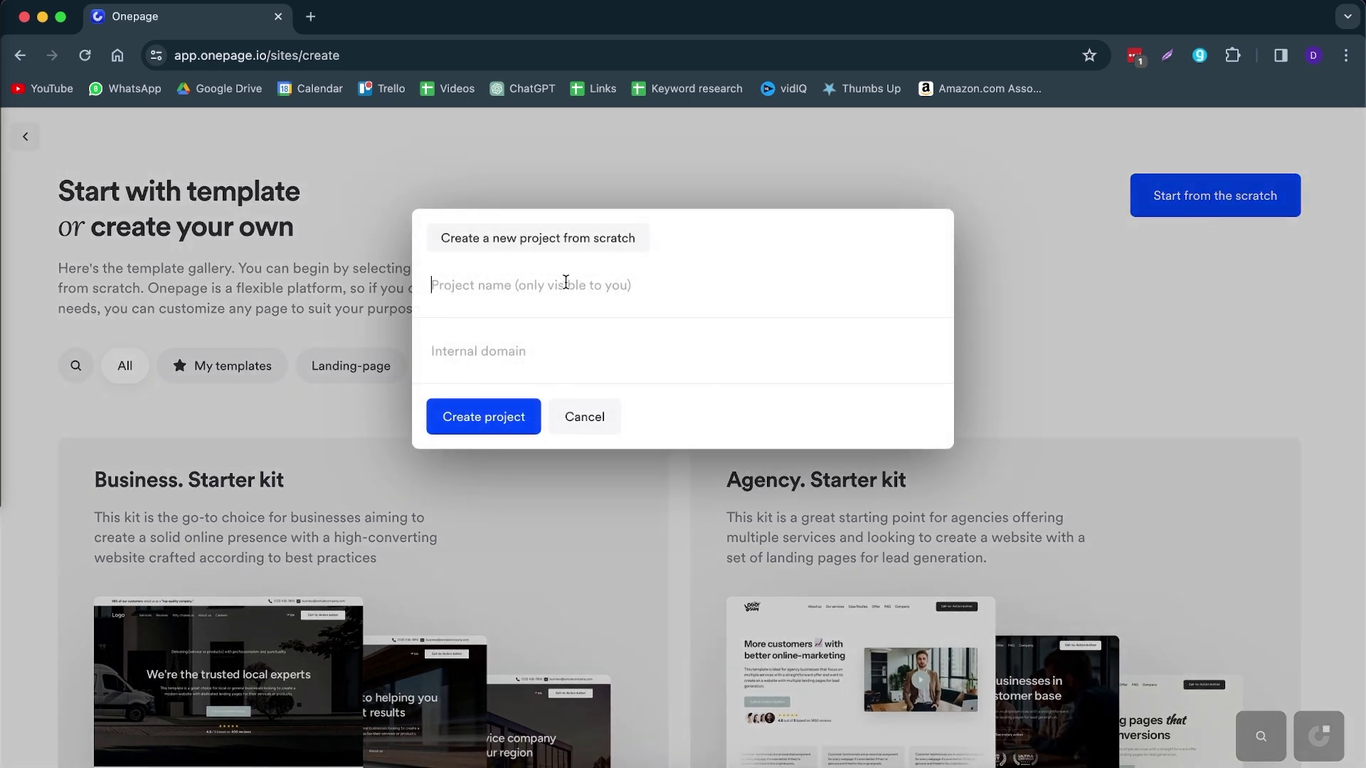
{"action": "left_click", "coordinate": [474, 431]}
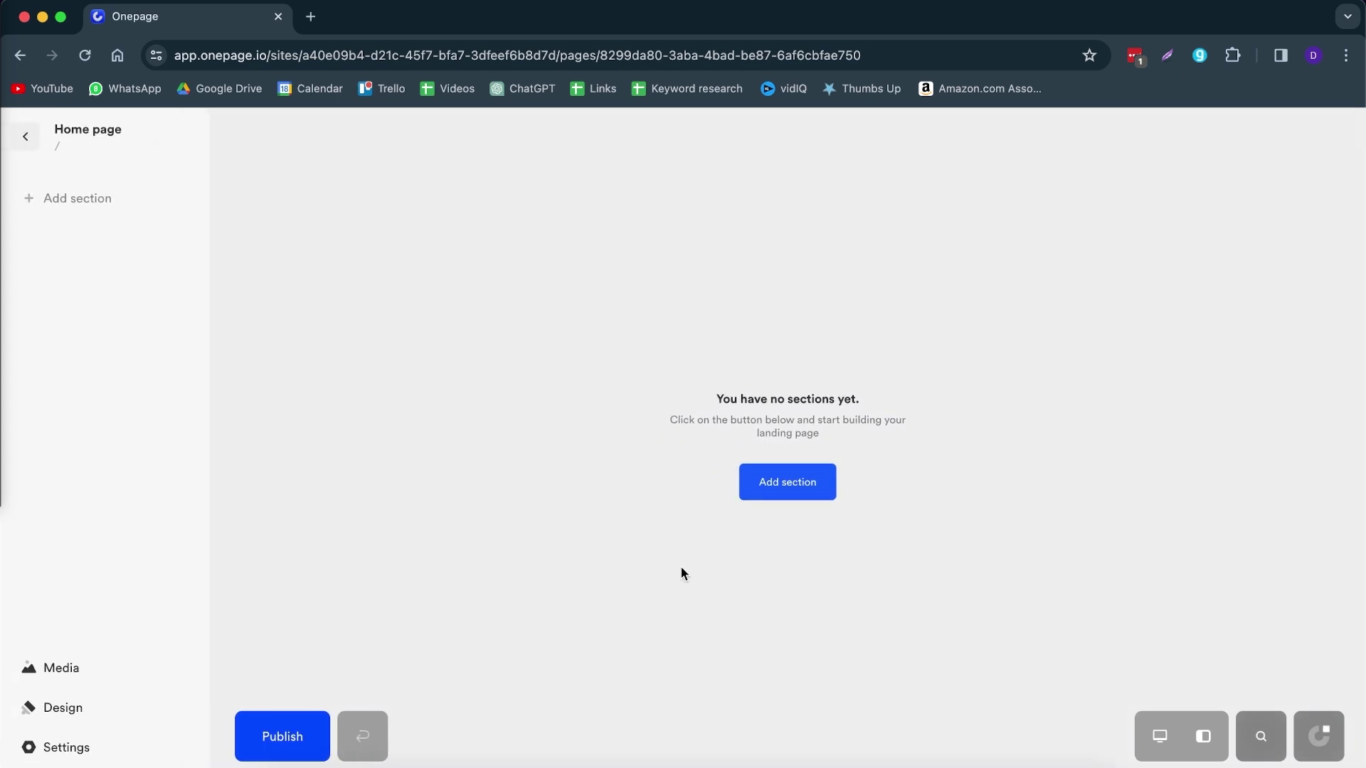
Add the first header design from the section library
{"action": "left_click", "coordinate": [783, 489]}
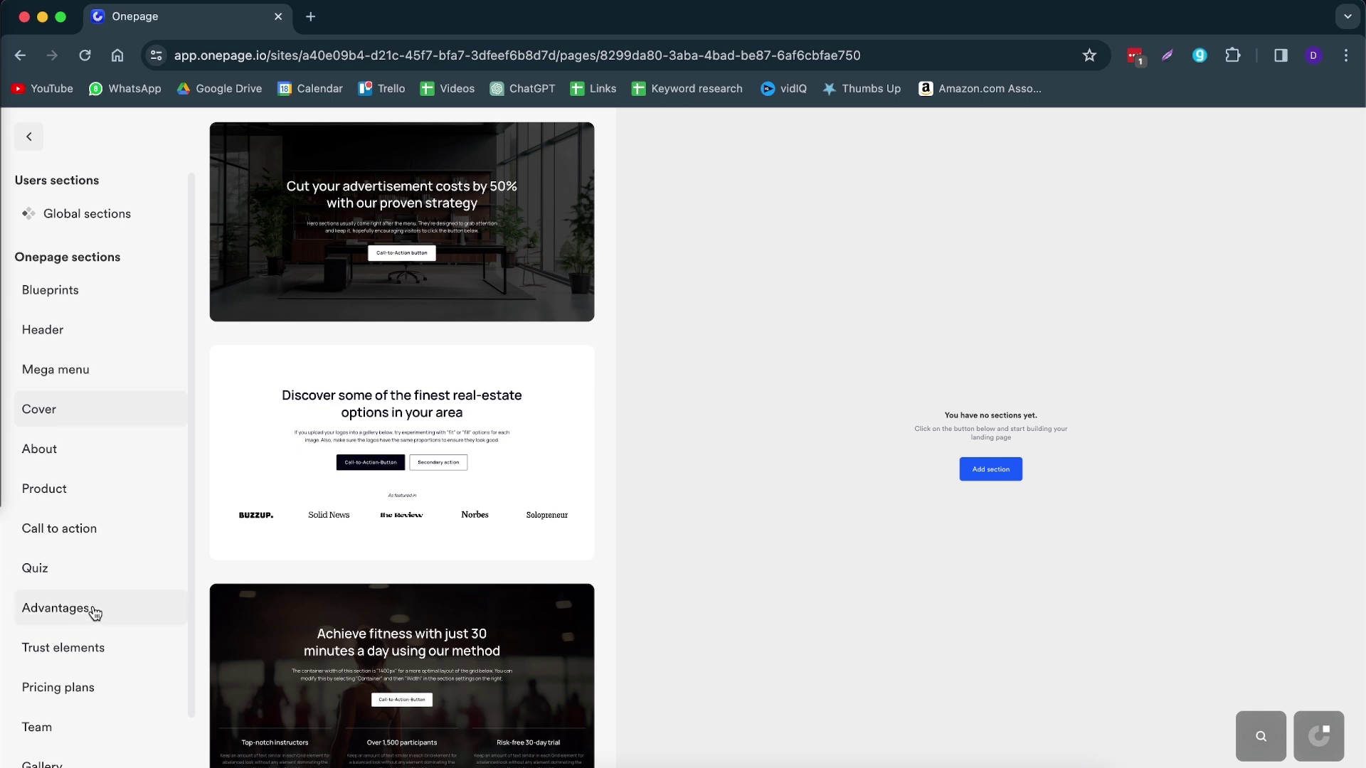
{"action": "left_click", "coordinate": [88, 344]}
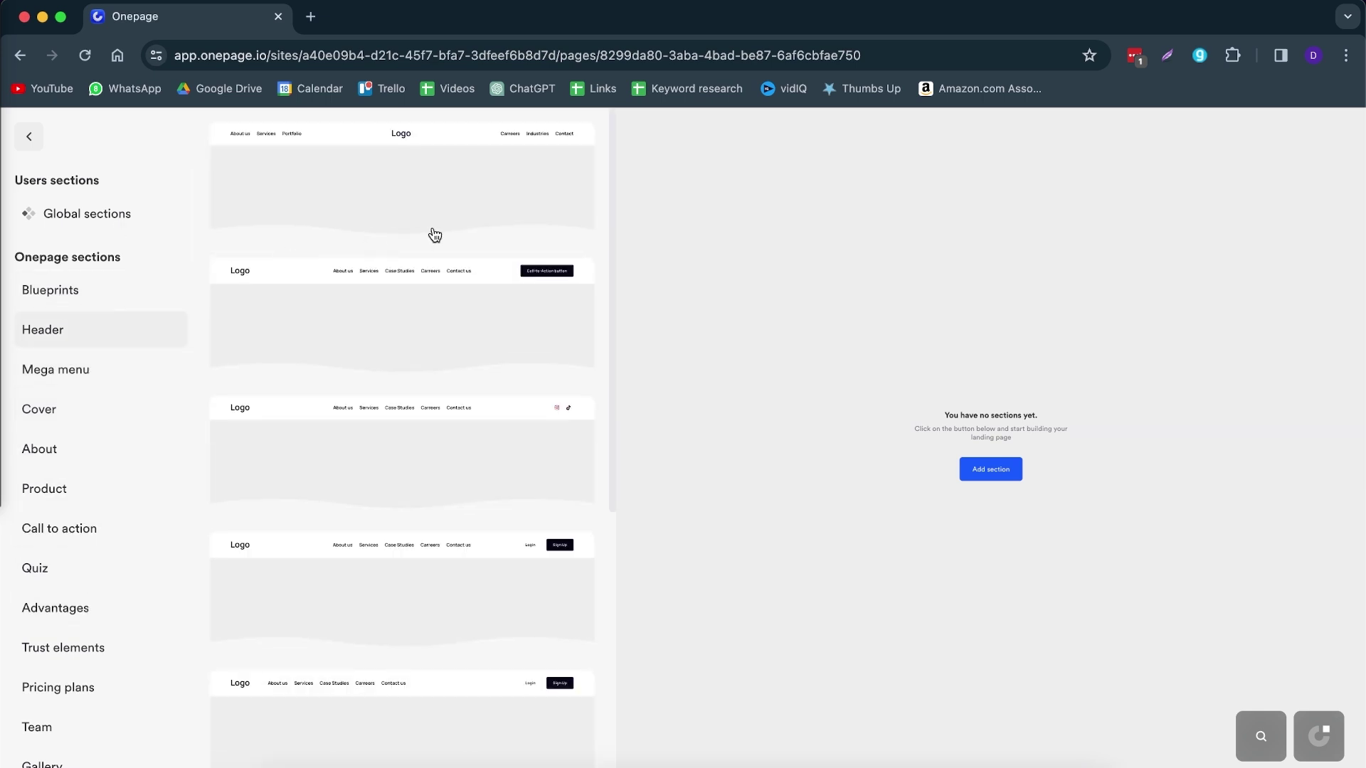
{"action": "left_click", "coordinate": [454, 202]}
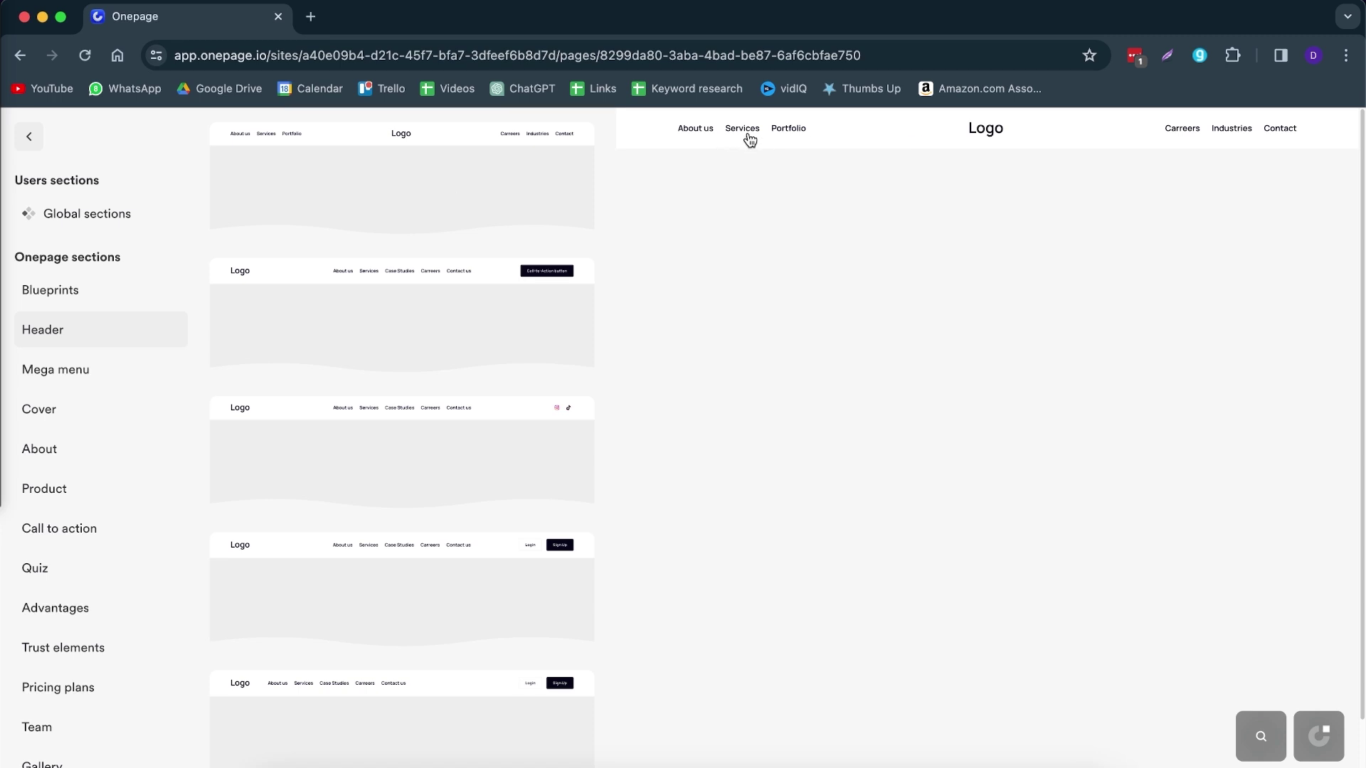
{"action": "left_click", "coordinate": [112, 364]}
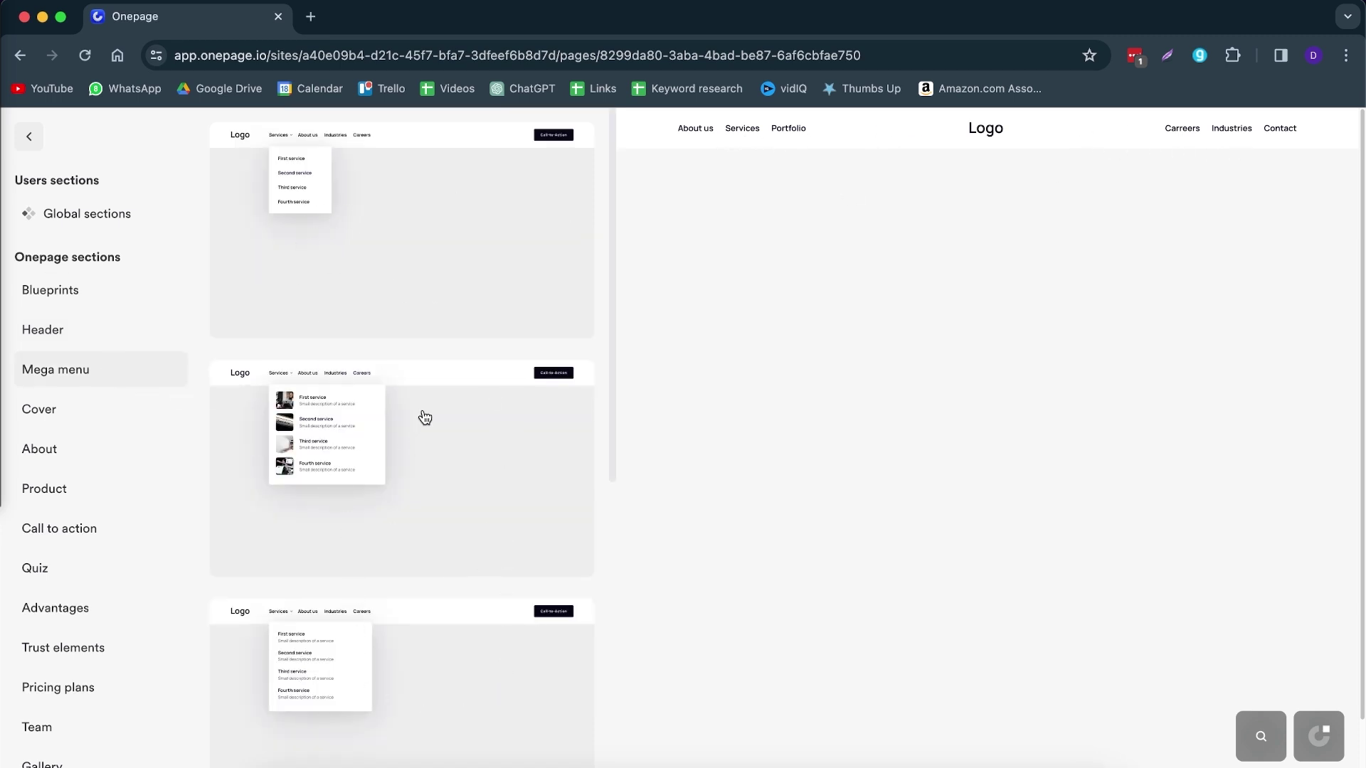
Add the 'Providing digital solutions' cover section to the page
{"action": "left_click", "coordinate": [76, 415]}
{"action": "scroll", "coordinate": [436, 375], "scroll_direction": "down", "scroll_amount": 10}
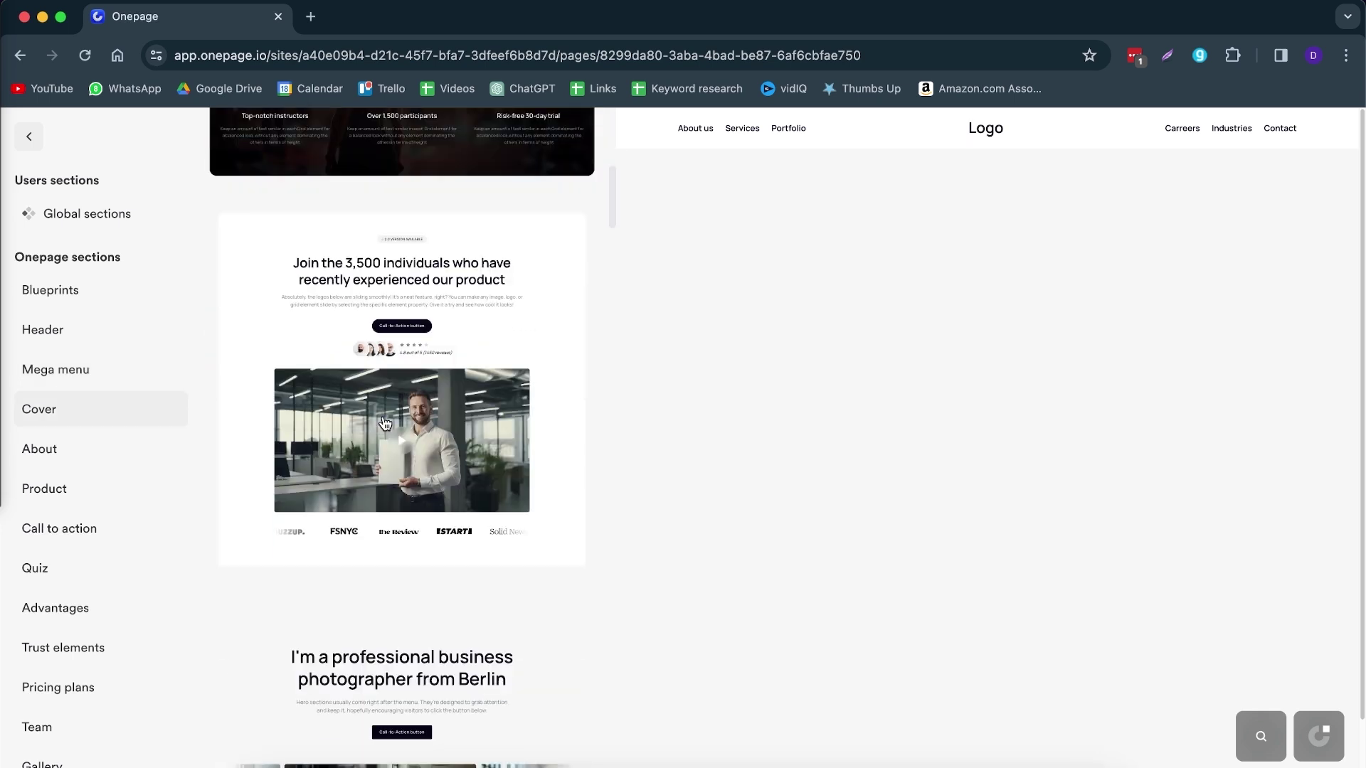
{"action": "scroll", "coordinate": [385, 424], "scroll_direction": "down", "scroll_amount": 15}
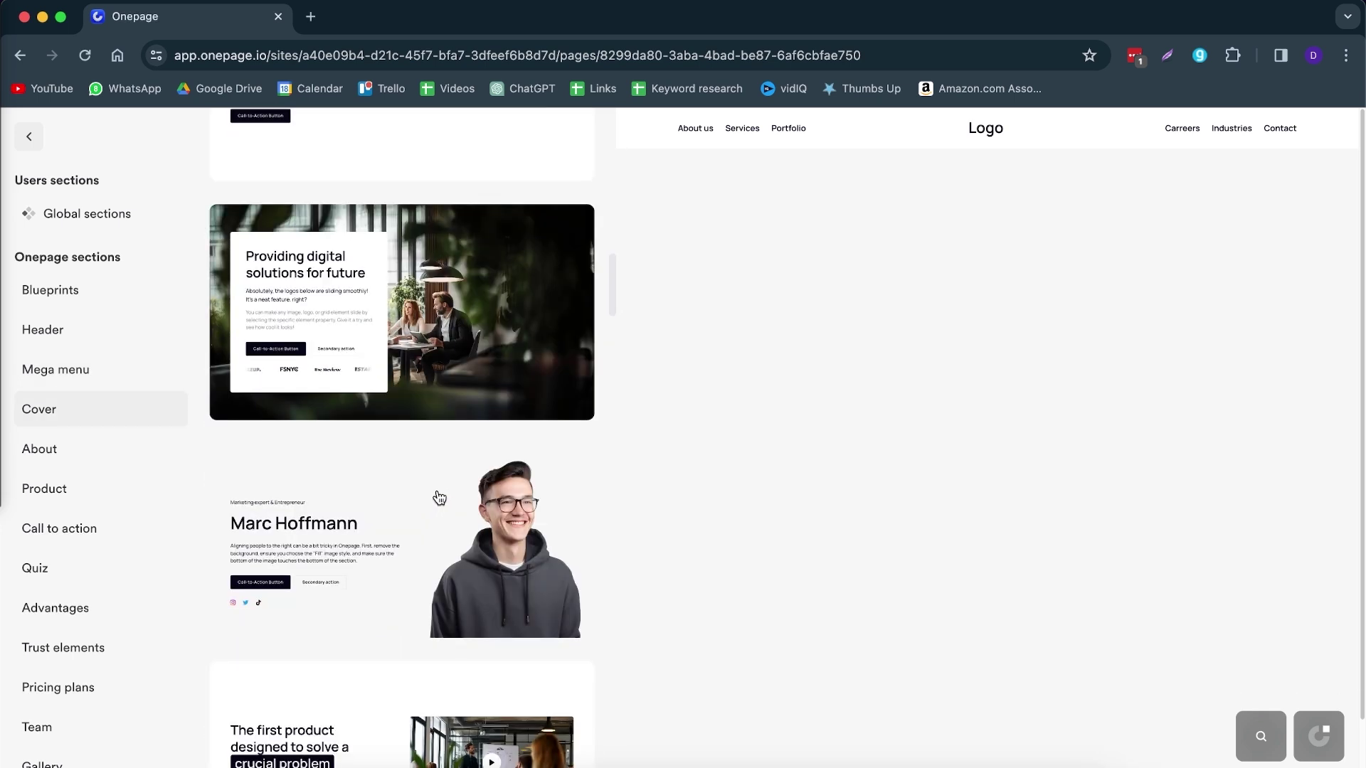
{"action": "scroll", "coordinate": [439, 498], "scroll_direction": "down", "scroll_amount": 2}
{"action": "left_click", "coordinate": [395, 334]}
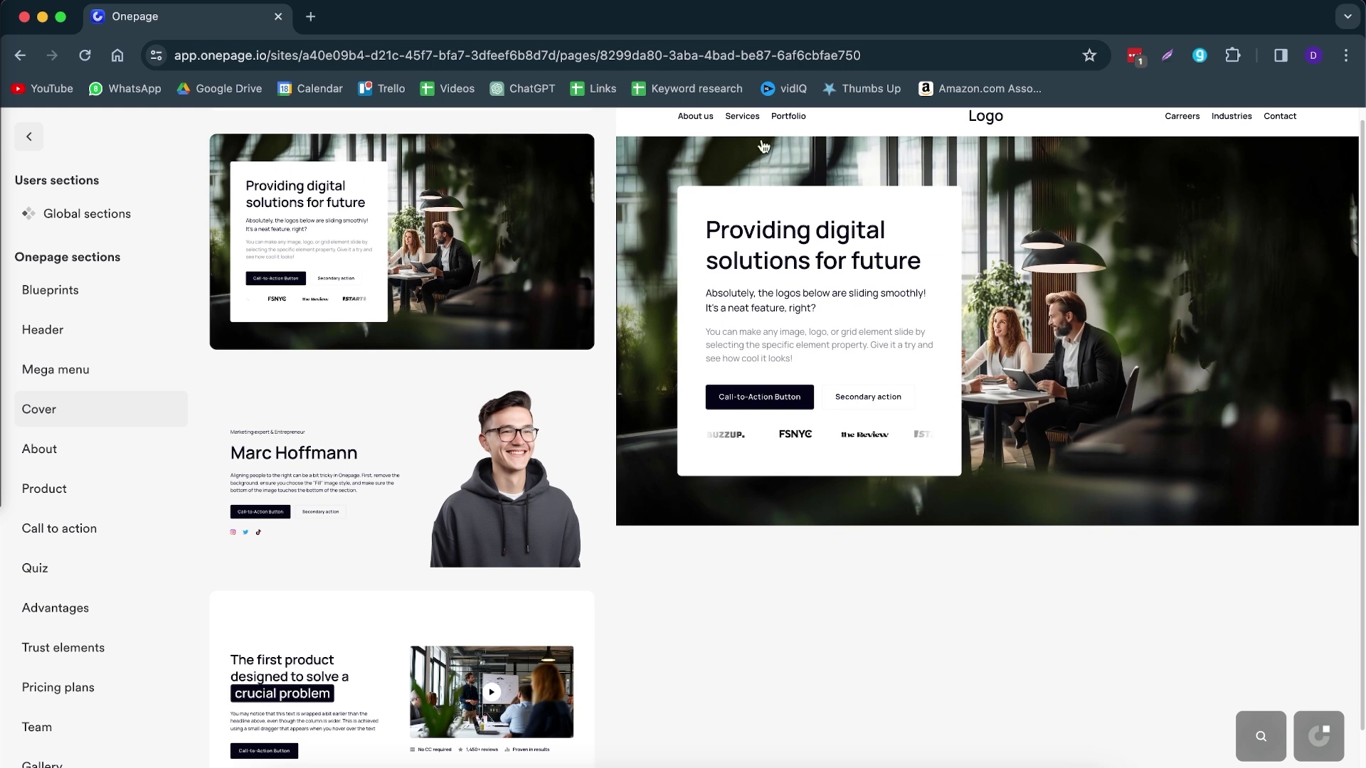
Add the About the company image section
{"action": "left_click", "coordinate": [54, 454]}
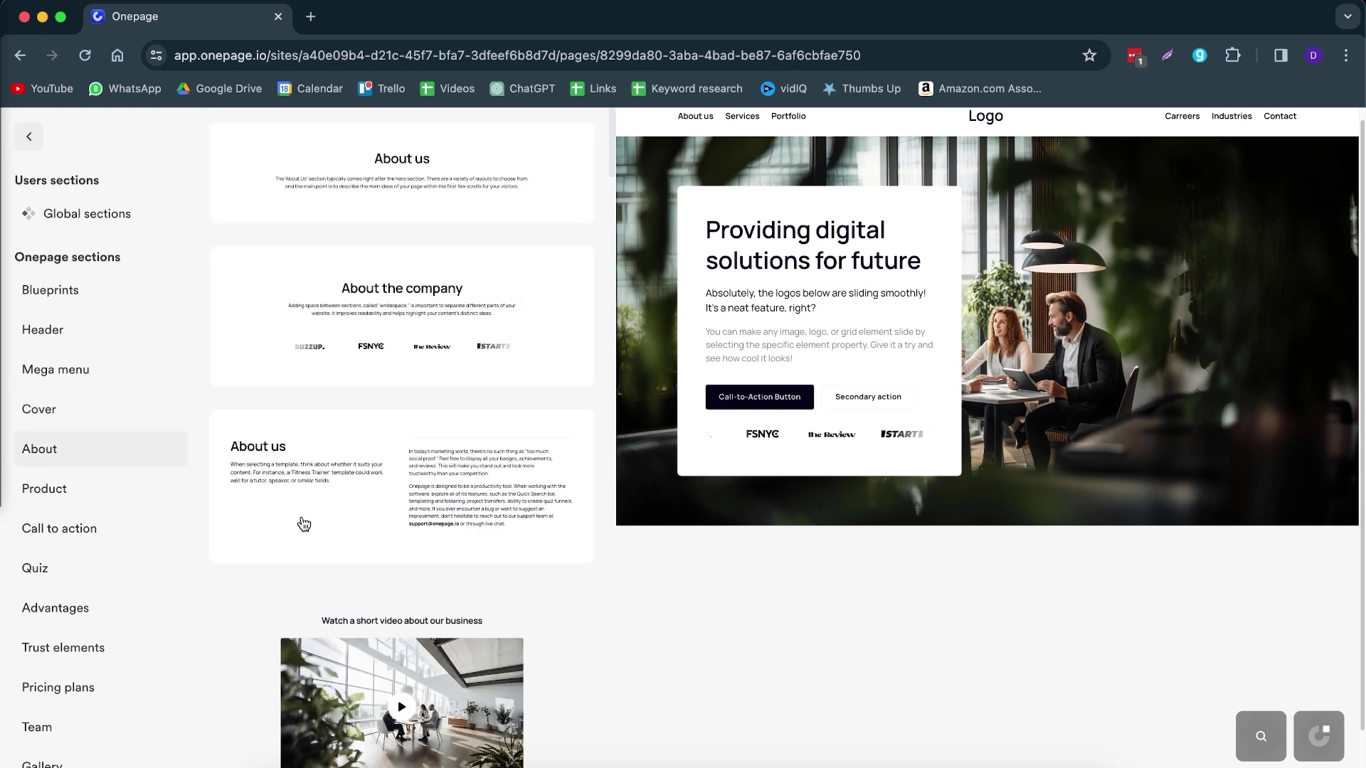
{"action": "scroll", "coordinate": [304, 524], "scroll_direction": "down", "scroll_amount": 7}
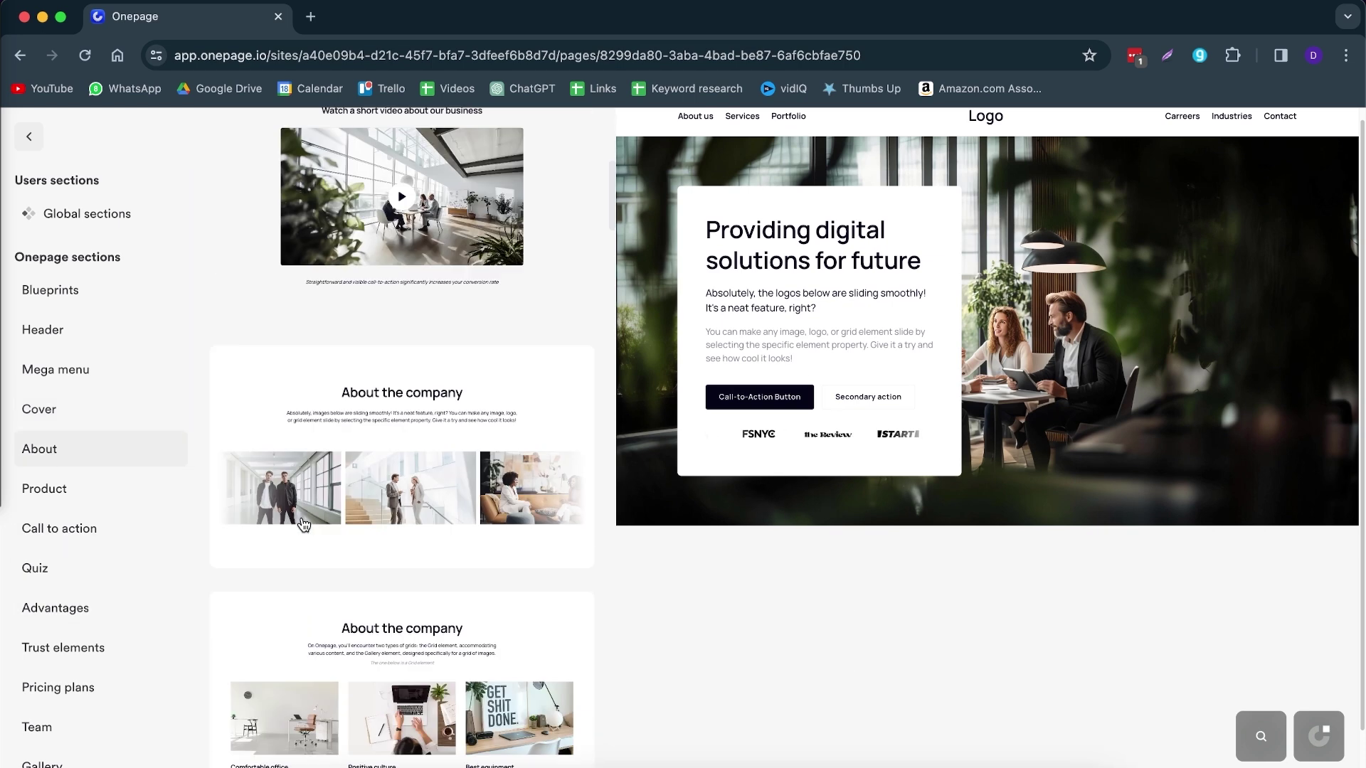
{"action": "left_click", "coordinate": [373, 442]}
Add the Grow your business product section and return to the page outline
{"action": "left_click", "coordinate": [54, 489]}
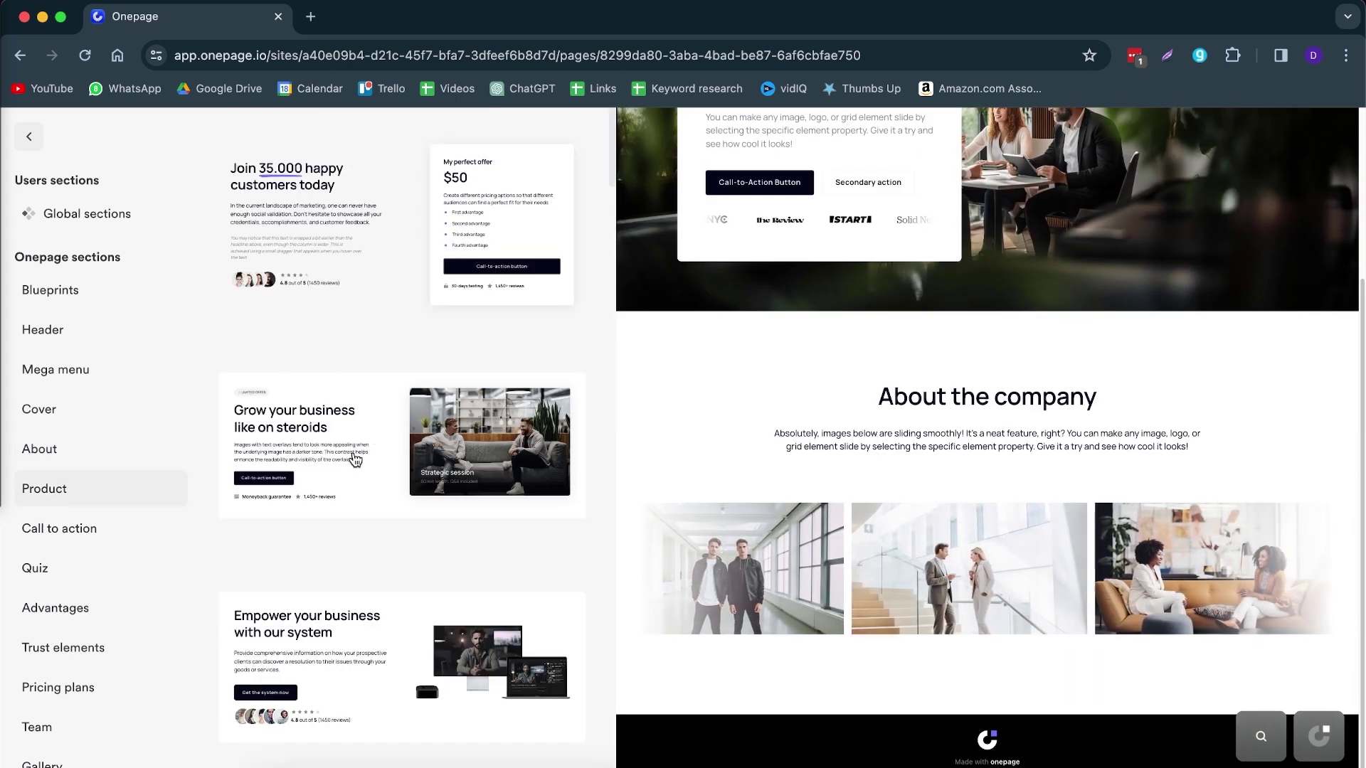
{"action": "left_click", "coordinate": [393, 482]}
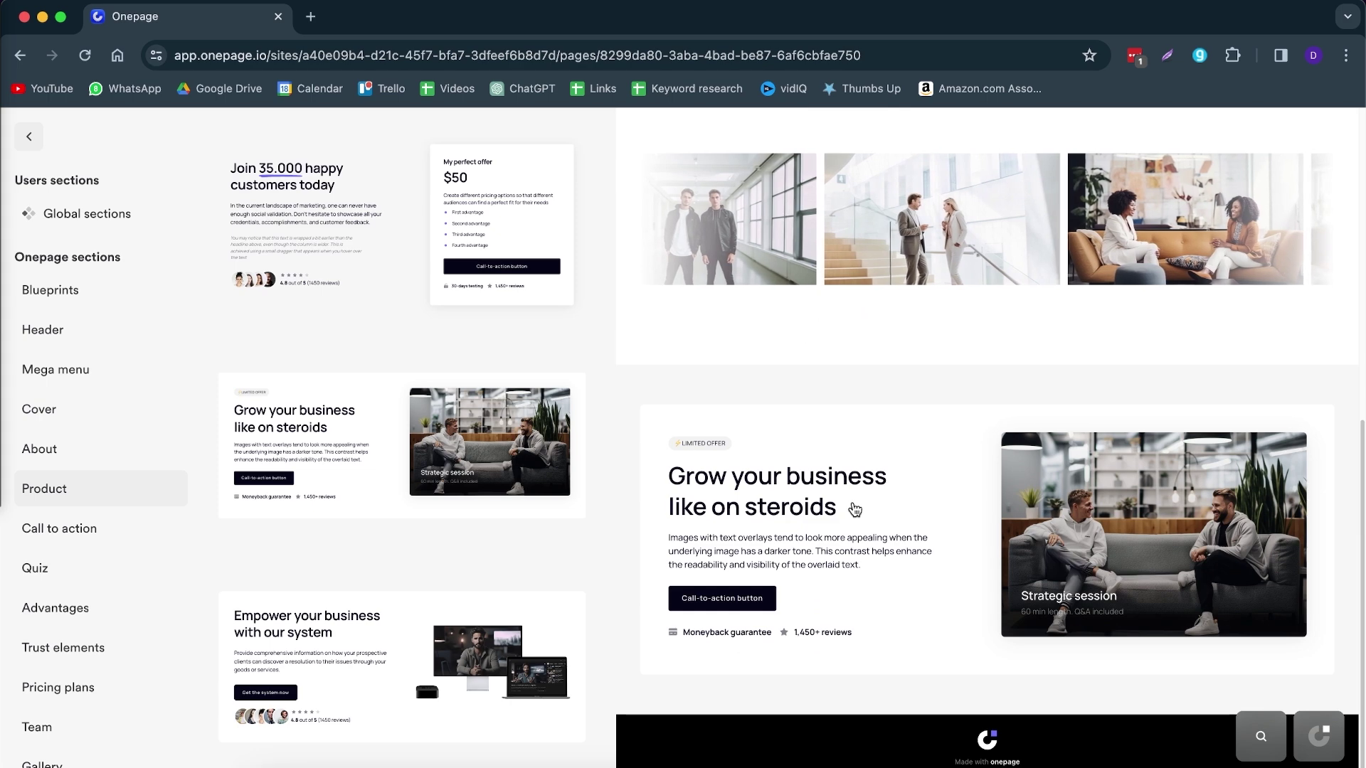
{"action": "left_click", "coordinate": [897, 521]}
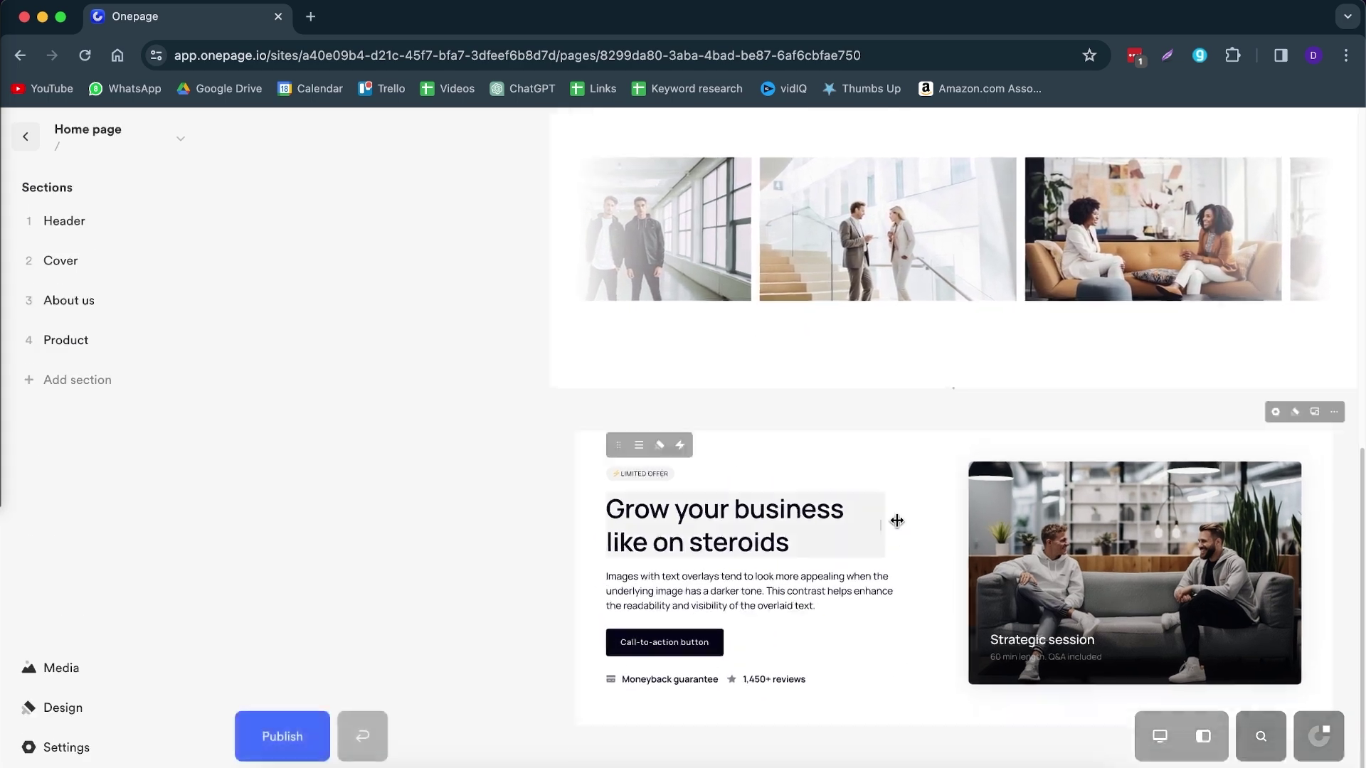
{"action": "scroll", "coordinate": [677, 570], "scroll_direction": "up", "scroll_amount": 10}
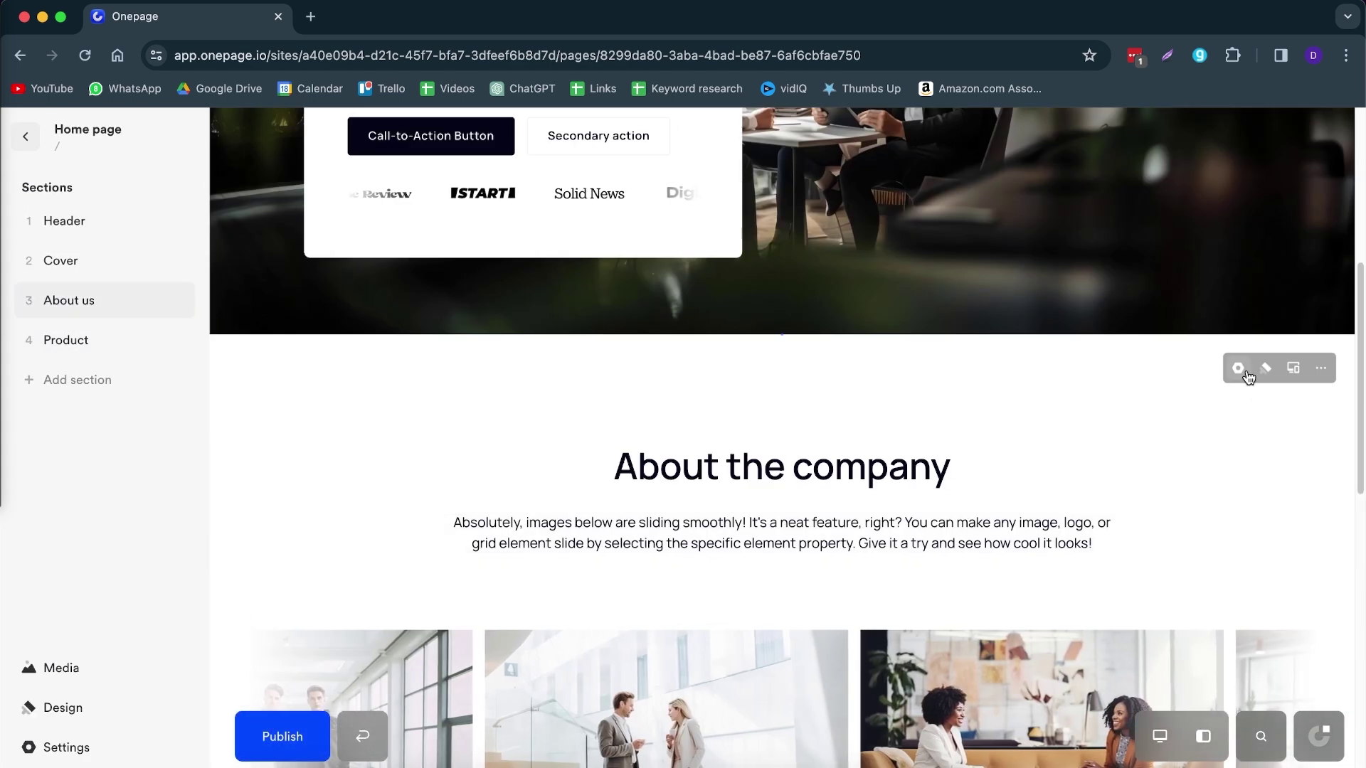
{"action": "scroll", "coordinate": [799, 464], "scroll_direction": "up", "scroll_amount": 4}
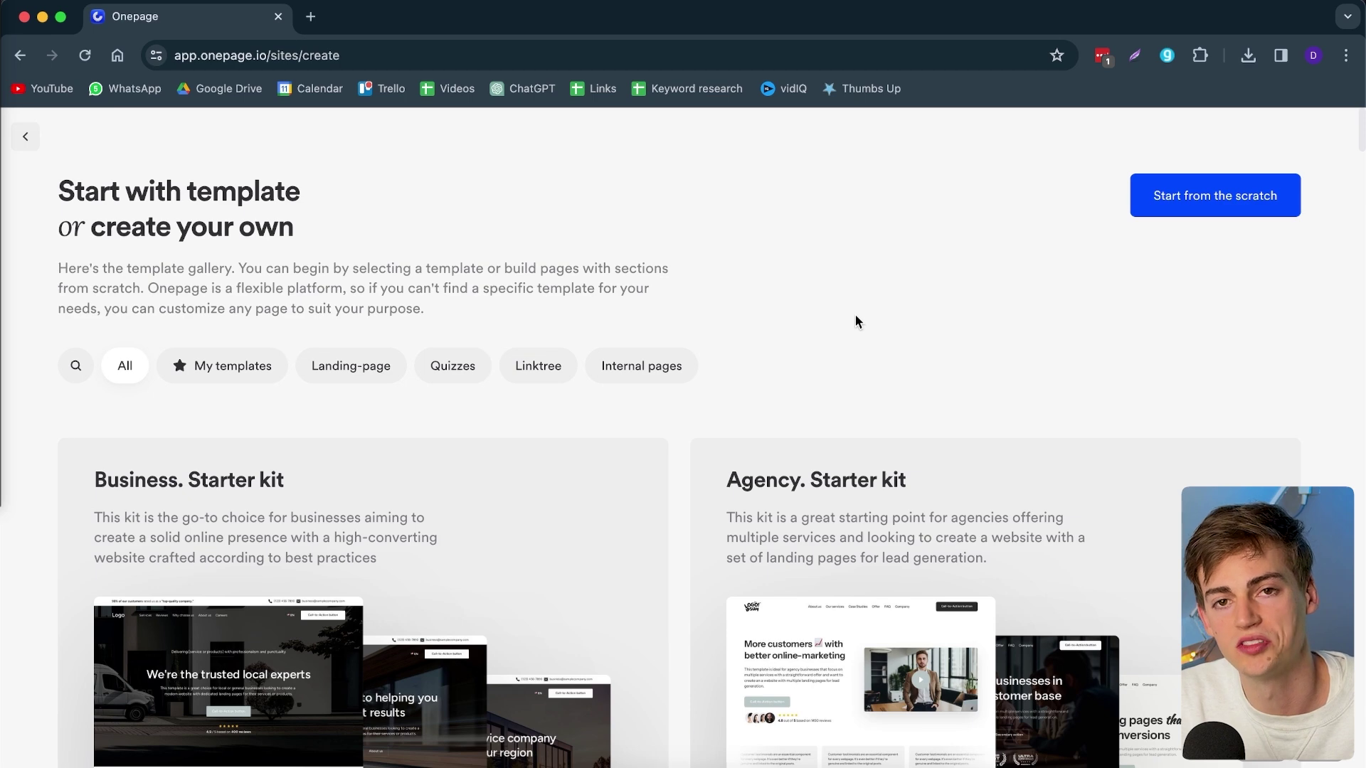
Find the Personal page template in the gallery and preview it
{"action": "scroll", "coordinate": [855, 321], "scroll_direction": "down", "scroll_amount": 4}
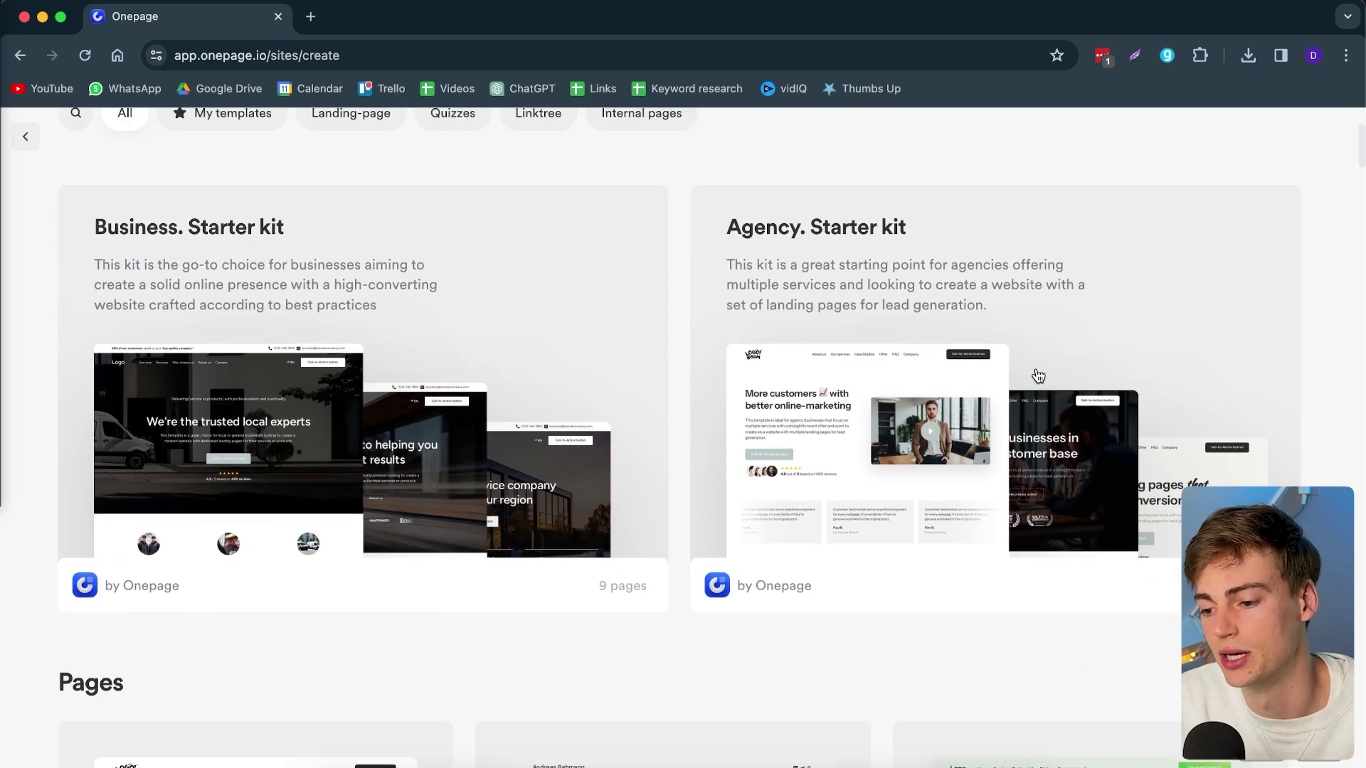
{"action": "scroll", "coordinate": [1038, 376], "scroll_direction": "down", "scroll_amount": 10}
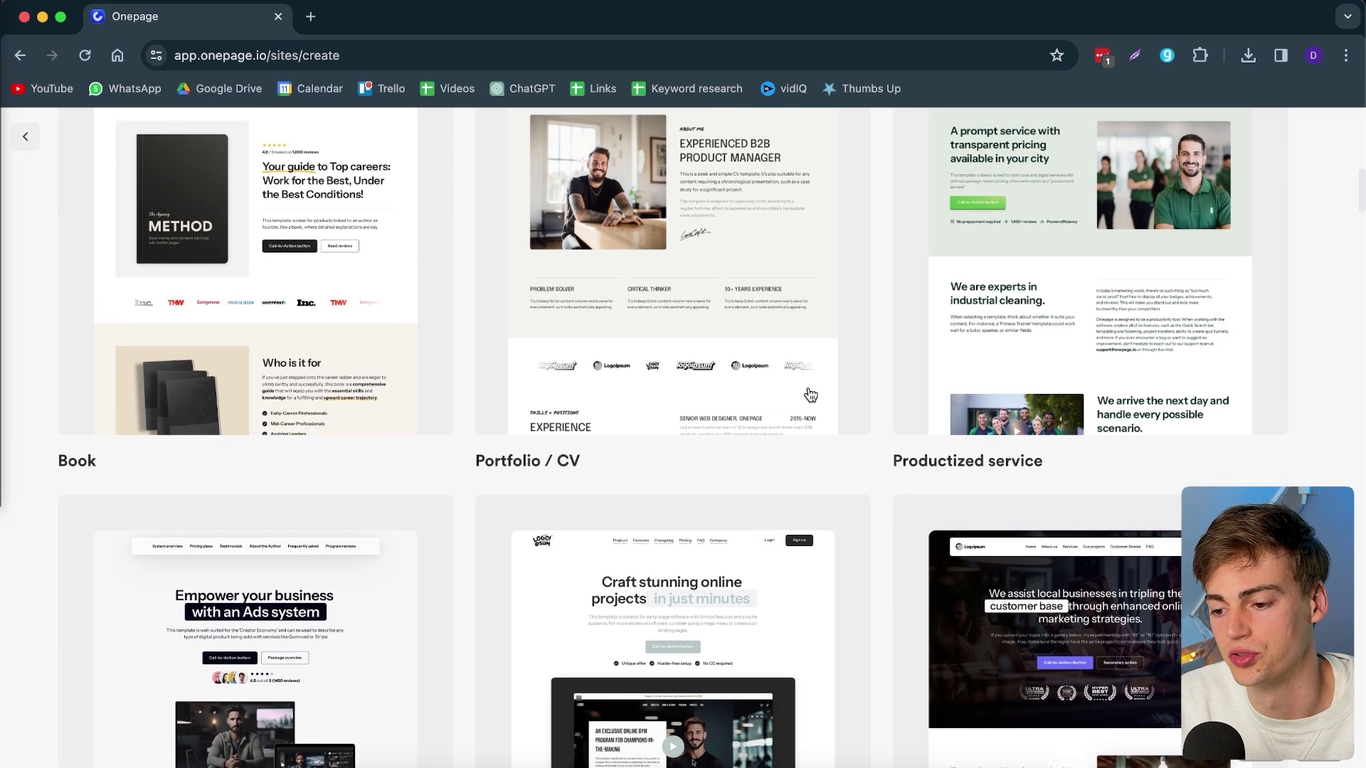
{"action": "scroll", "coordinate": [811, 395], "scroll_direction": "up", "scroll_amount": 1}
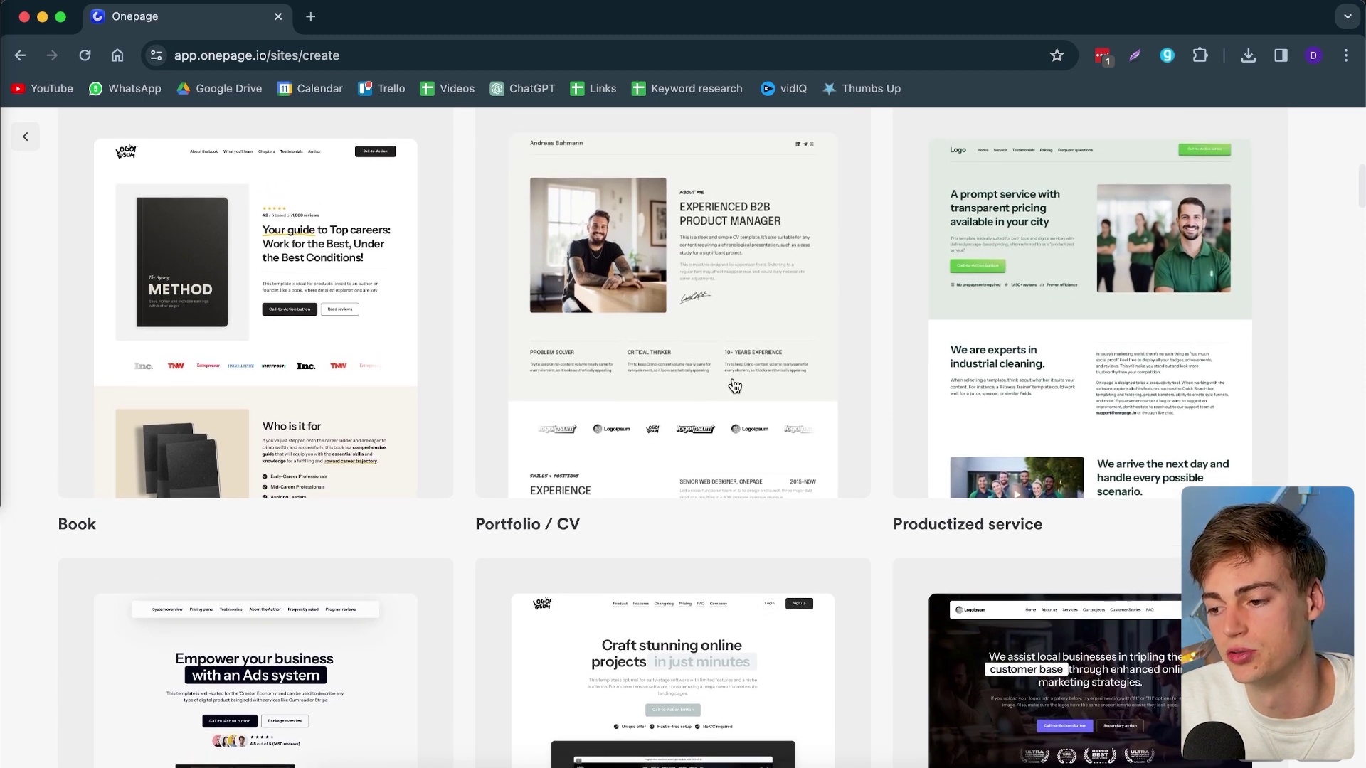
{"action": "scroll", "coordinate": [930, 432], "scroll_direction": "down", "scroll_amount": 5}
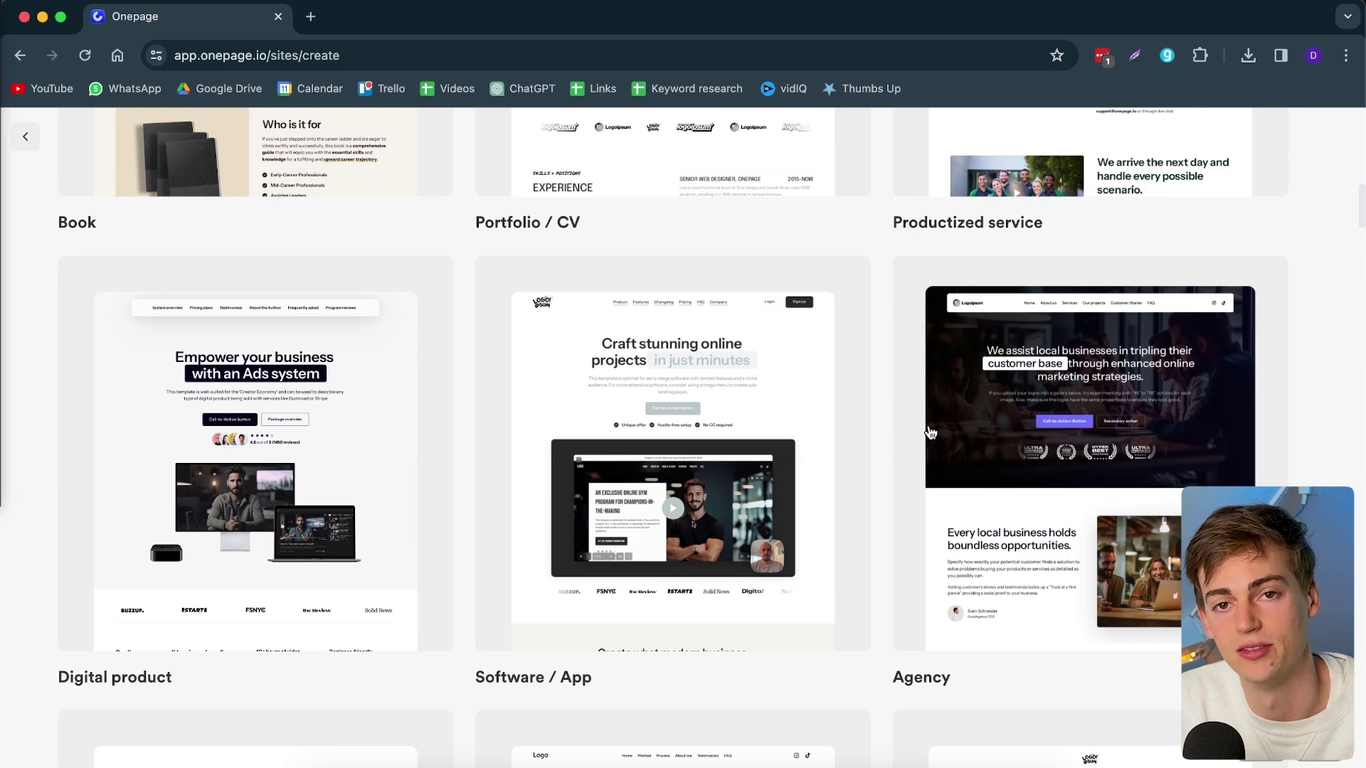
{"action": "scroll", "coordinate": [930, 433], "scroll_direction": "down", "scroll_amount": 15}
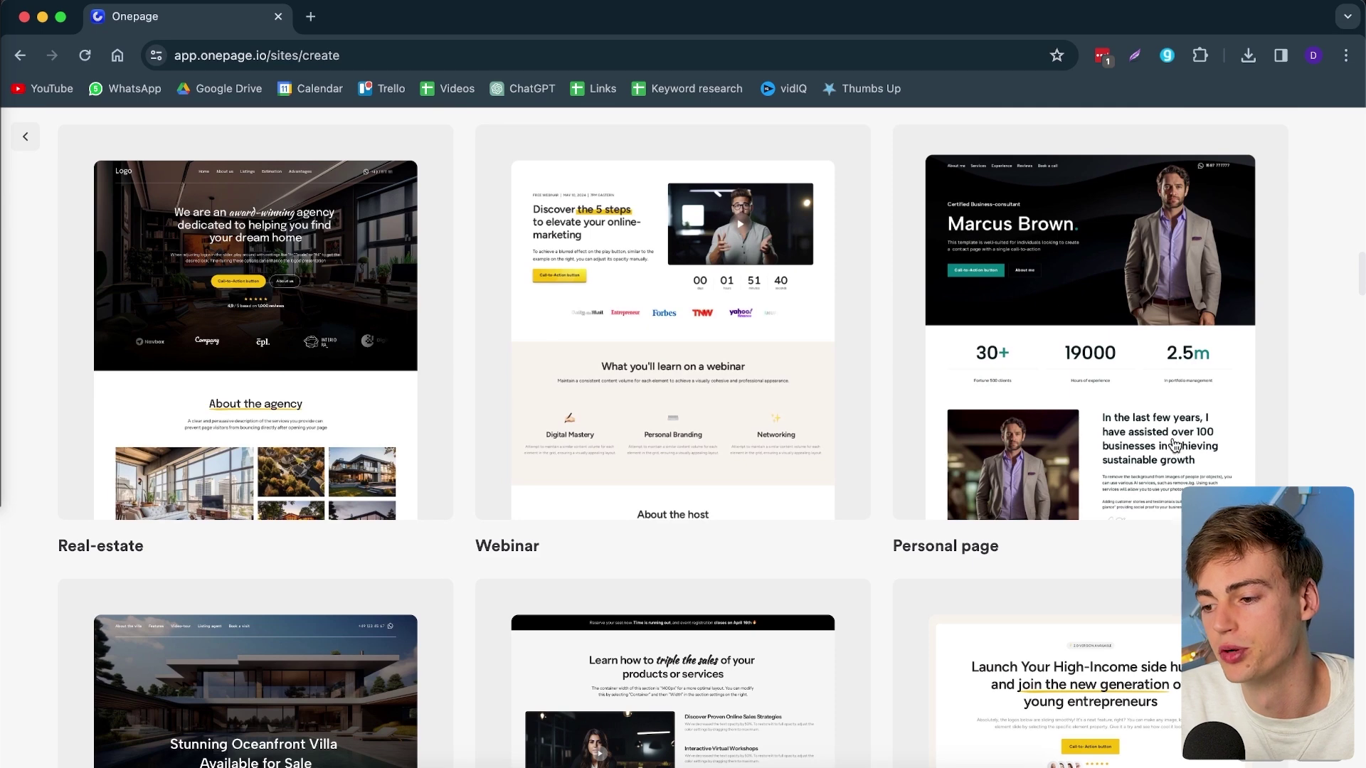
{"action": "left_click", "coordinate": [1134, 316]}
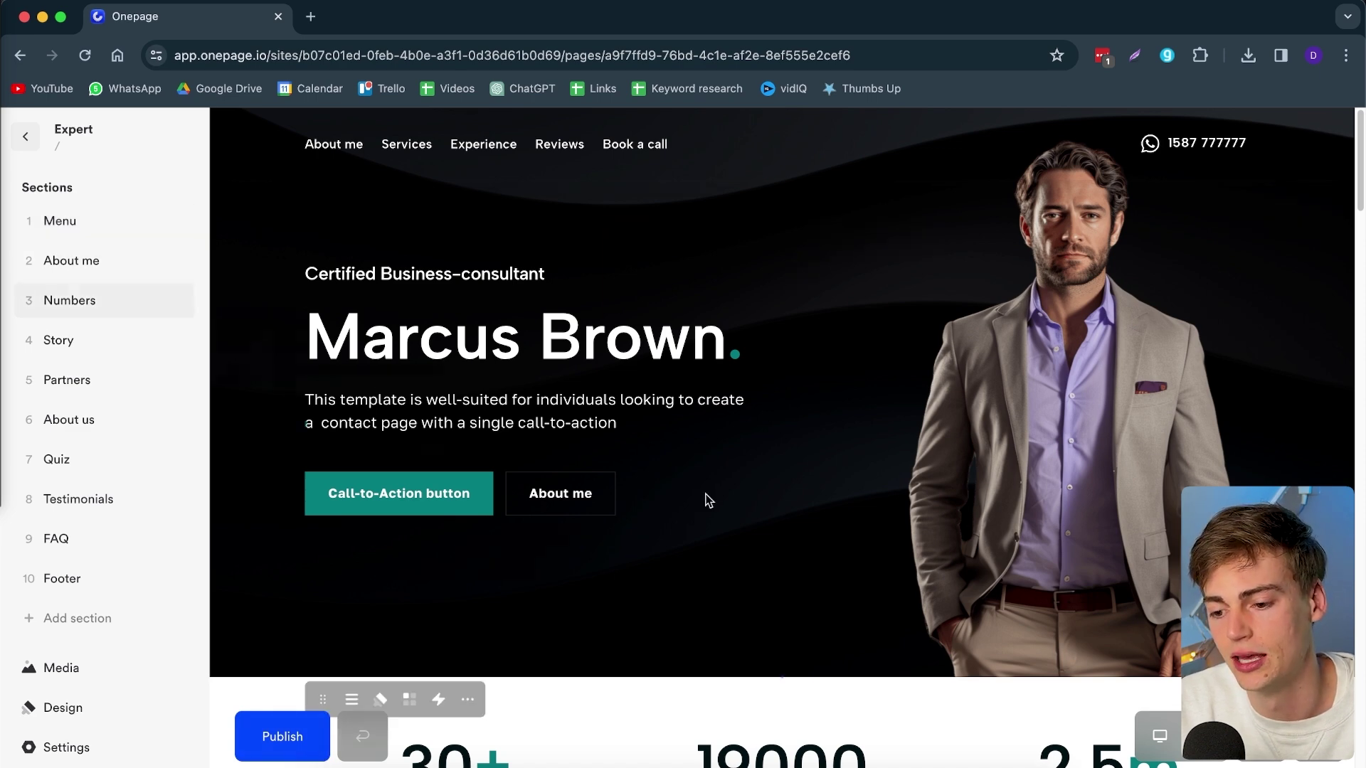
{"action": "scroll", "coordinate": [709, 501], "scroll_direction": "down", "scroll_amount": 10}
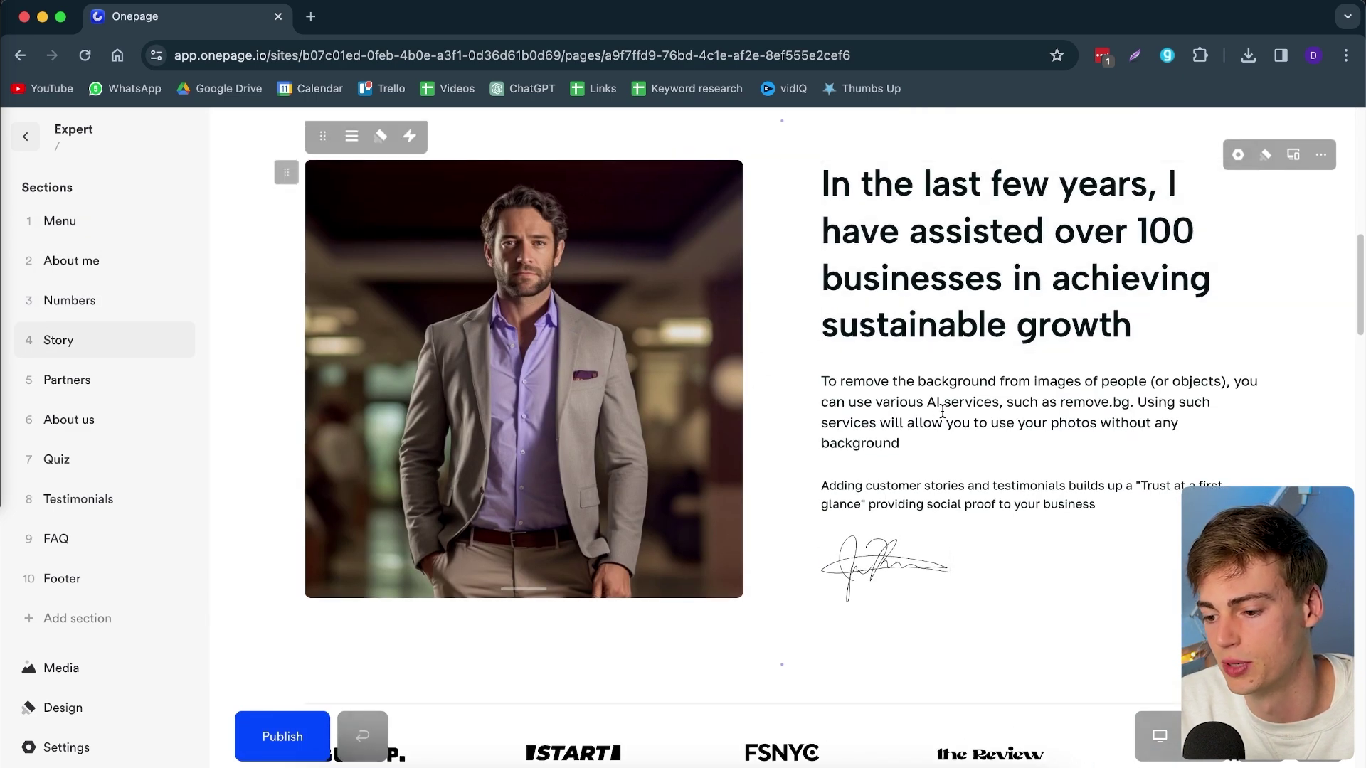
{"action": "scroll", "coordinate": [933, 396], "scroll_direction": "down", "scroll_amount": 3}
{"action": "scroll", "coordinate": [942, 410], "scroll_direction": "down", "scroll_amount": 5}
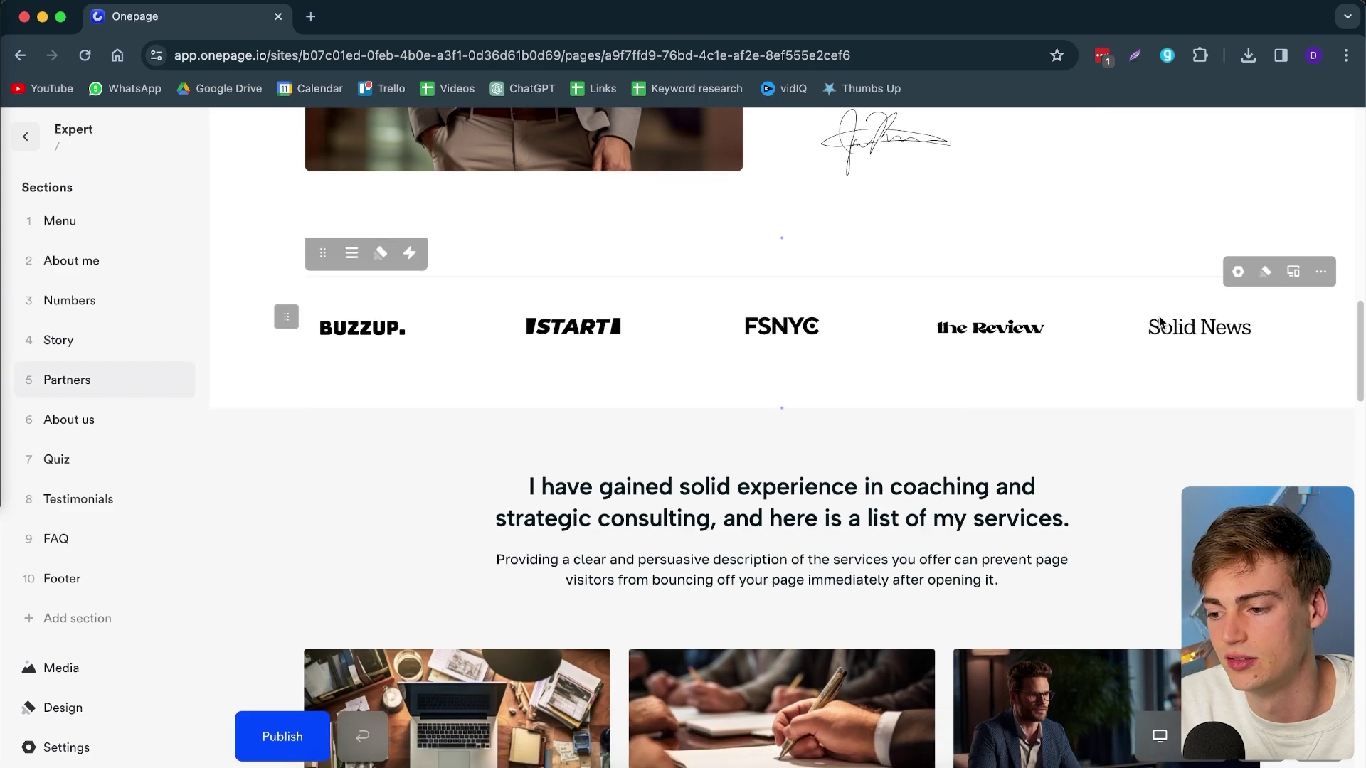
{"action": "scroll", "coordinate": [409, 327], "scroll_direction": "down", "scroll_amount": 8}
{"action": "scroll", "coordinate": [681, 194], "scroll_direction": "up", "scroll_amount": 3}
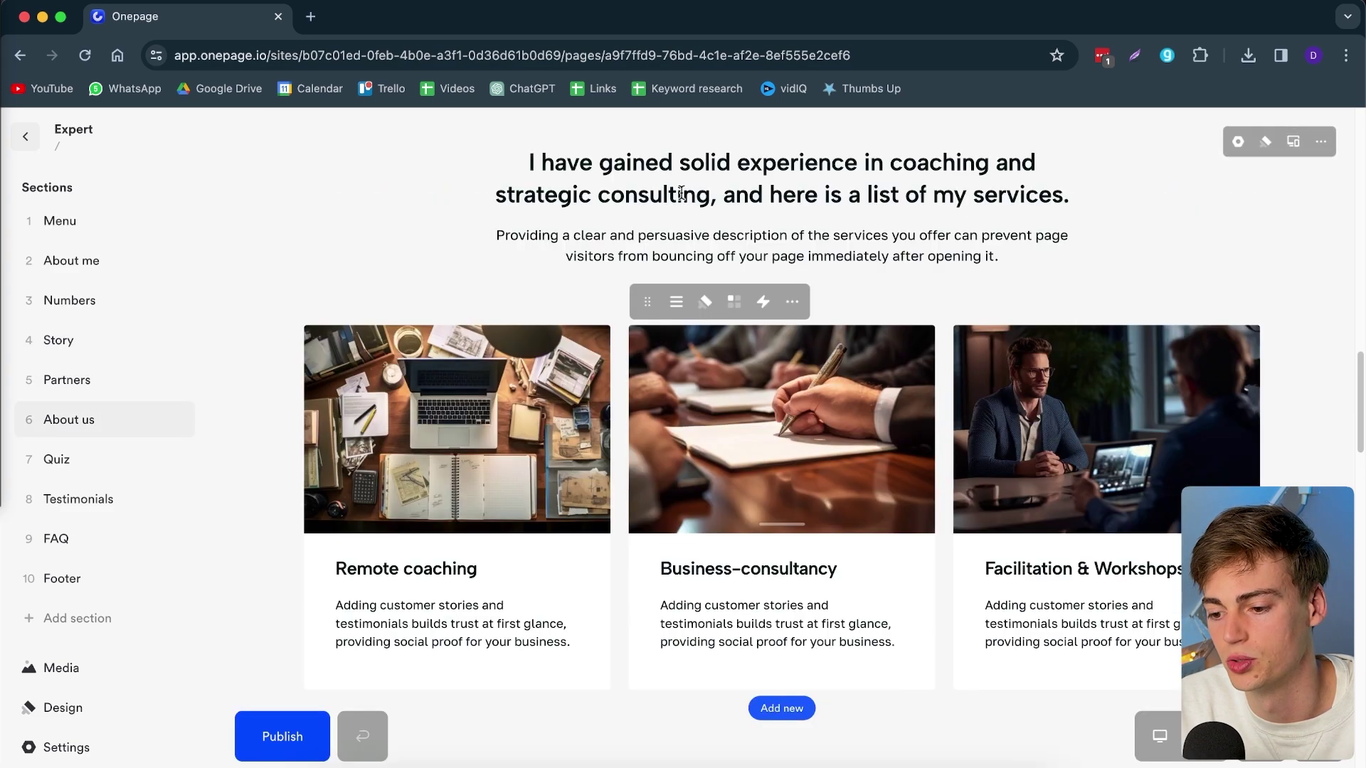
{"action": "scroll", "coordinate": [845, 528], "scroll_direction": "down", "scroll_amount": 10}
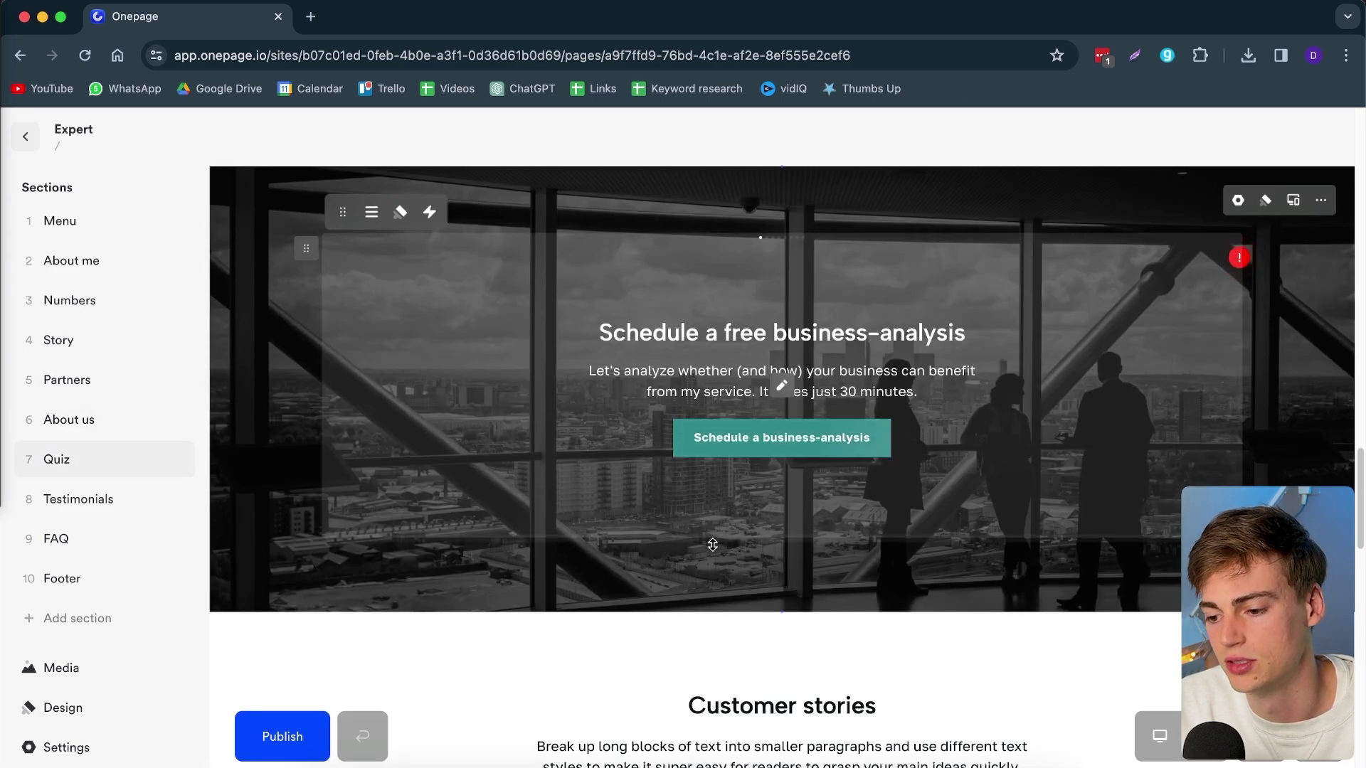
{"action": "scroll", "coordinate": [809, 555], "scroll_direction": "down", "scroll_amount": 8}
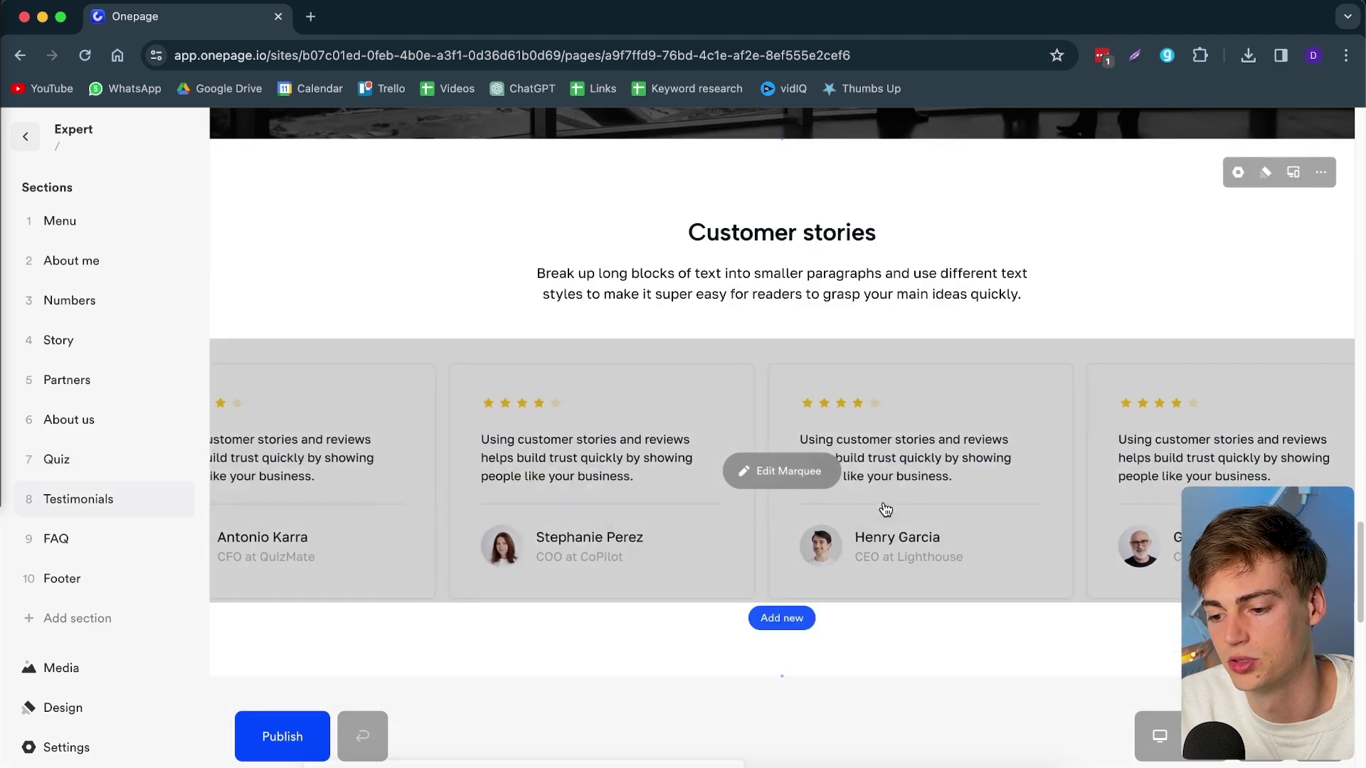
{"action": "scroll", "coordinate": [886, 509], "scroll_direction": "down", "scroll_amount": 10}
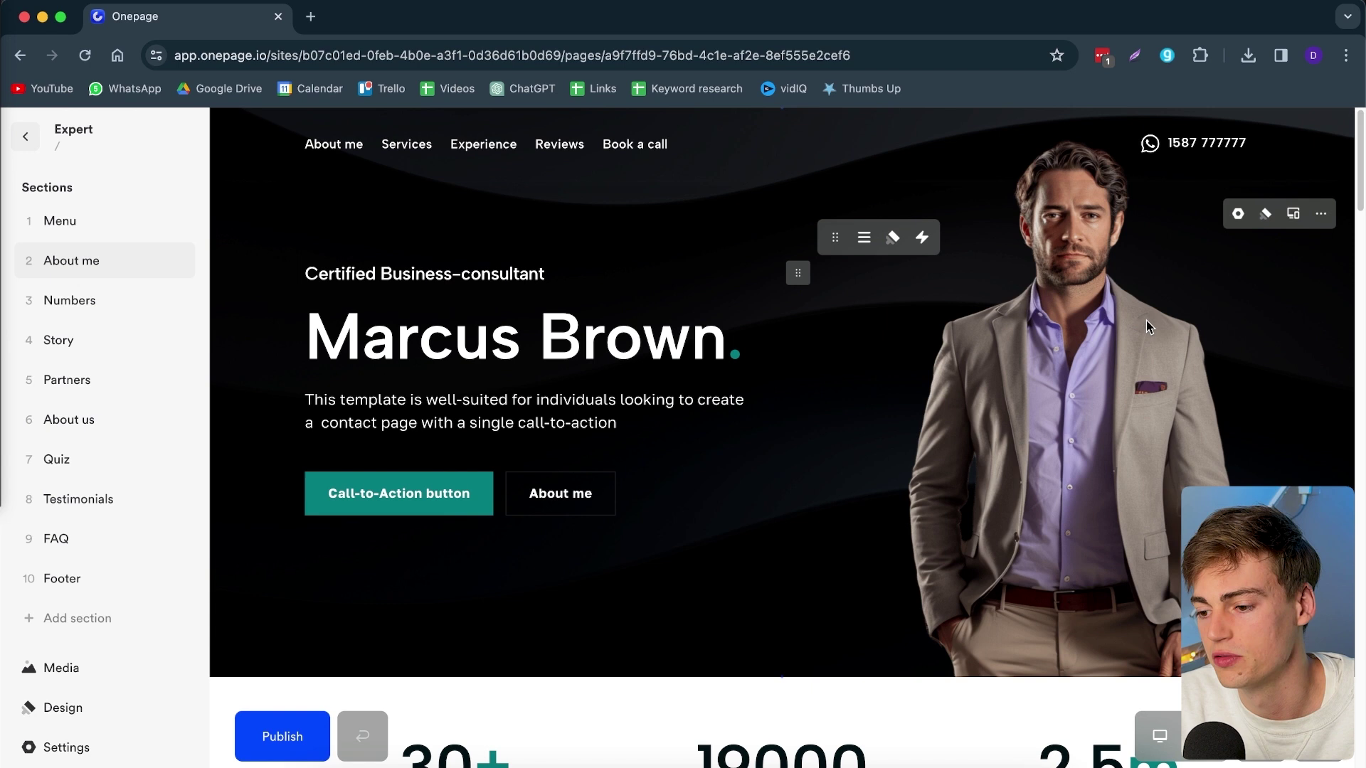
Upload the young man with laptop photo as the hero image and shift its focal point
{"action": "left_click", "coordinate": [1084, 328]}
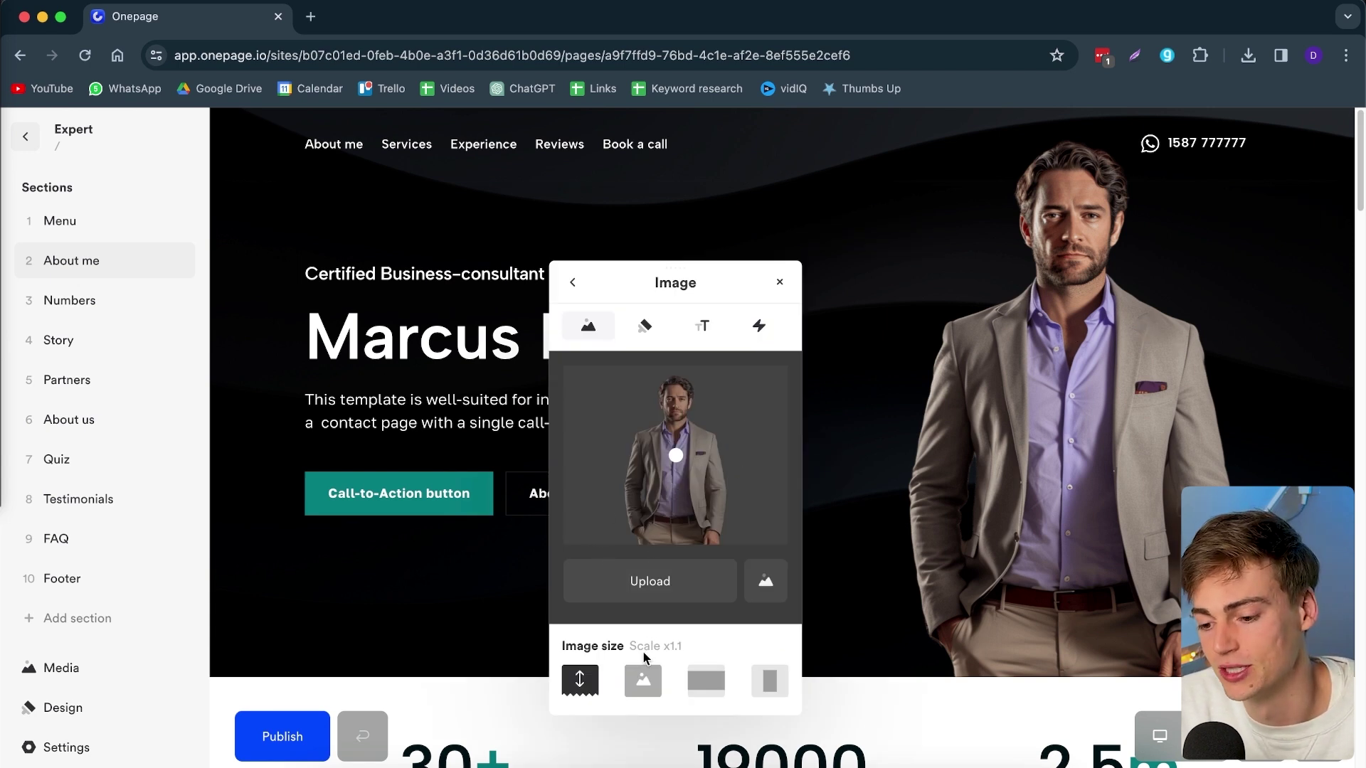
{"action": "left_click", "coordinate": [675, 596]}
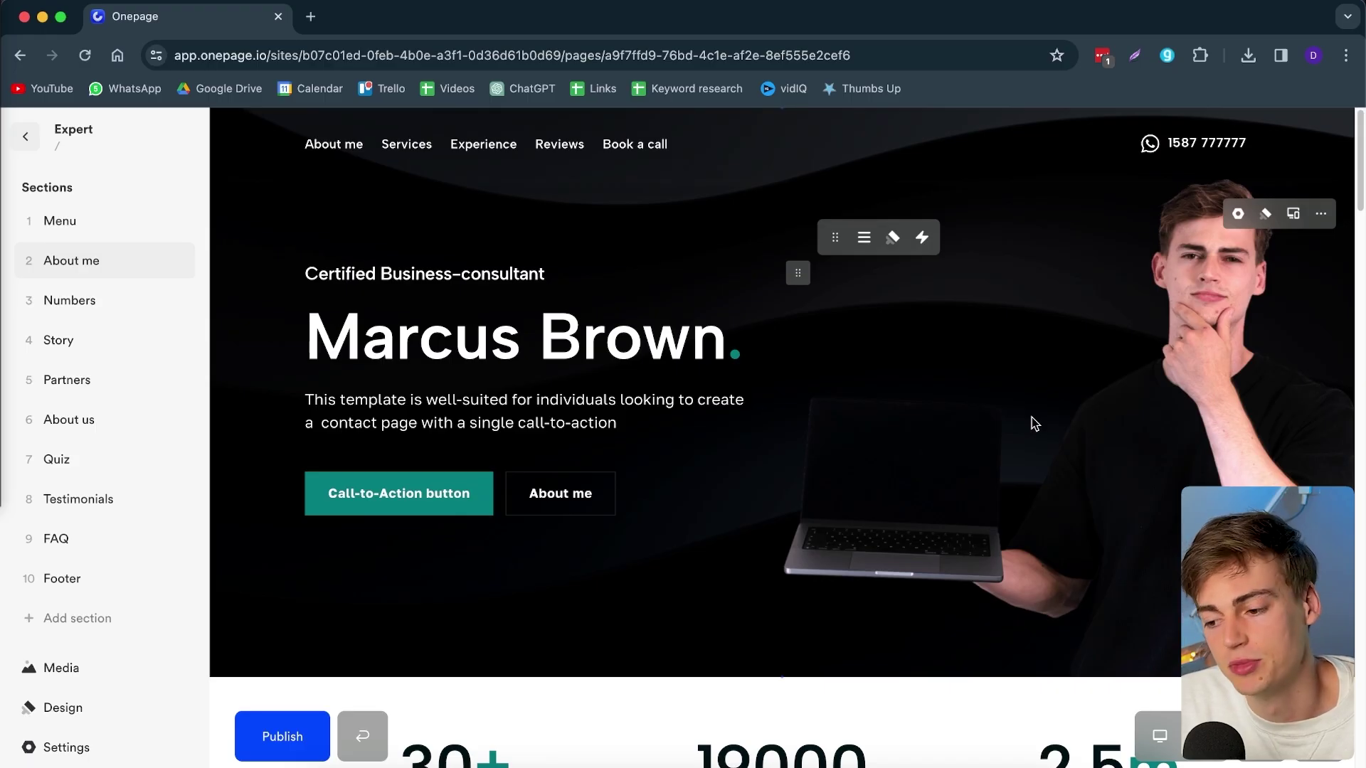
{"action": "left_click", "coordinate": [1152, 419]}
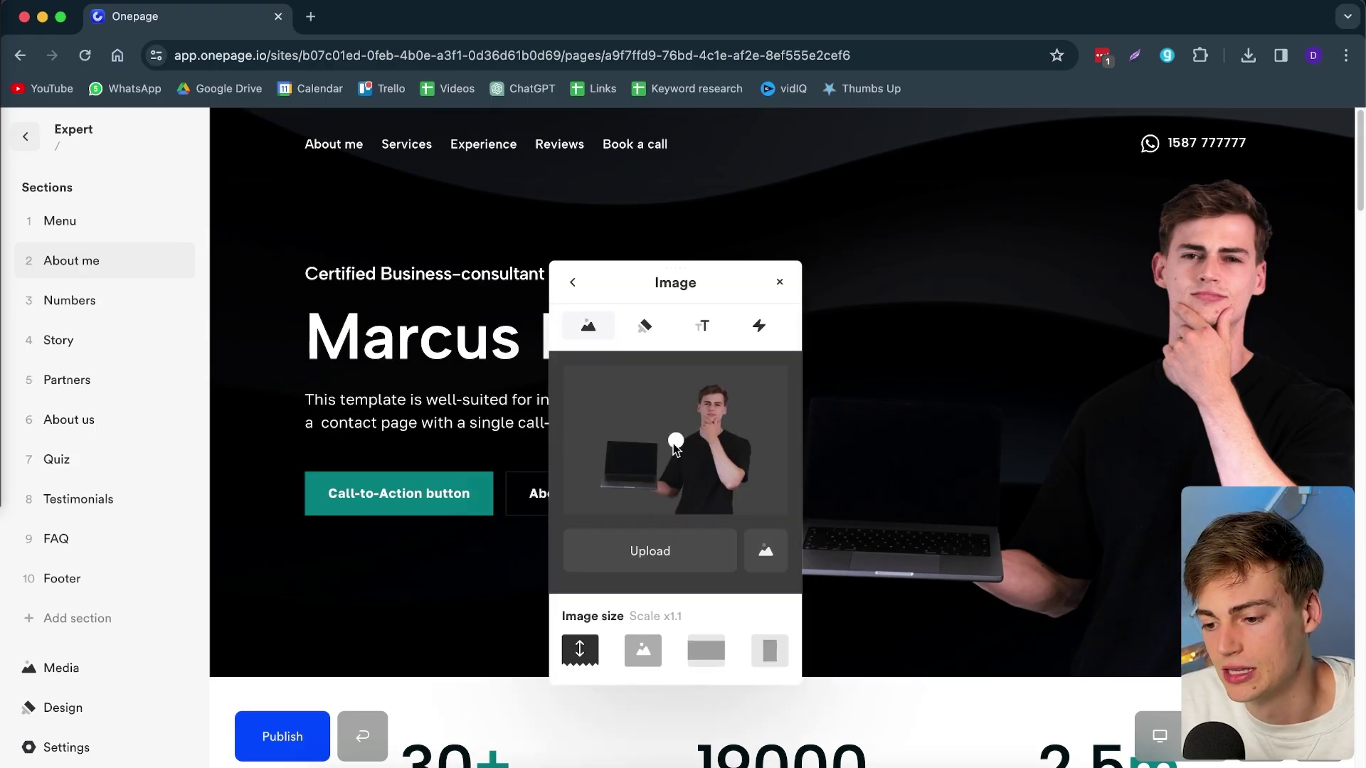
{"action": "mouse_move", "coordinate": [675, 441]}
{"action": "left_mouse_down"}
{"action": "mouse_move", "coordinate": [732, 436]}
{"action": "mouse_move", "coordinate": [598, 441]}
{"action": "mouse_move", "coordinate": [699, 444]}
{"action": "left_mouse_up"}
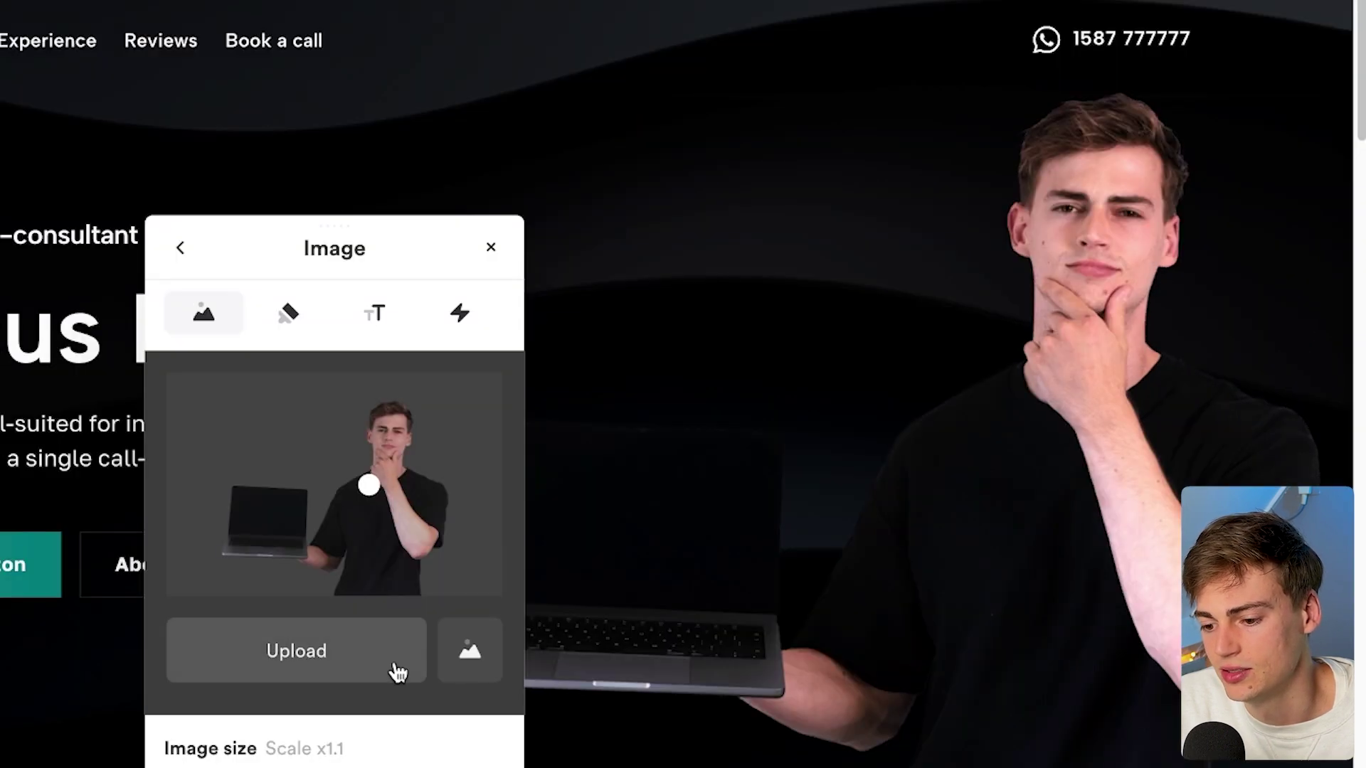
{"action": "left_click", "coordinate": [920, 320]}
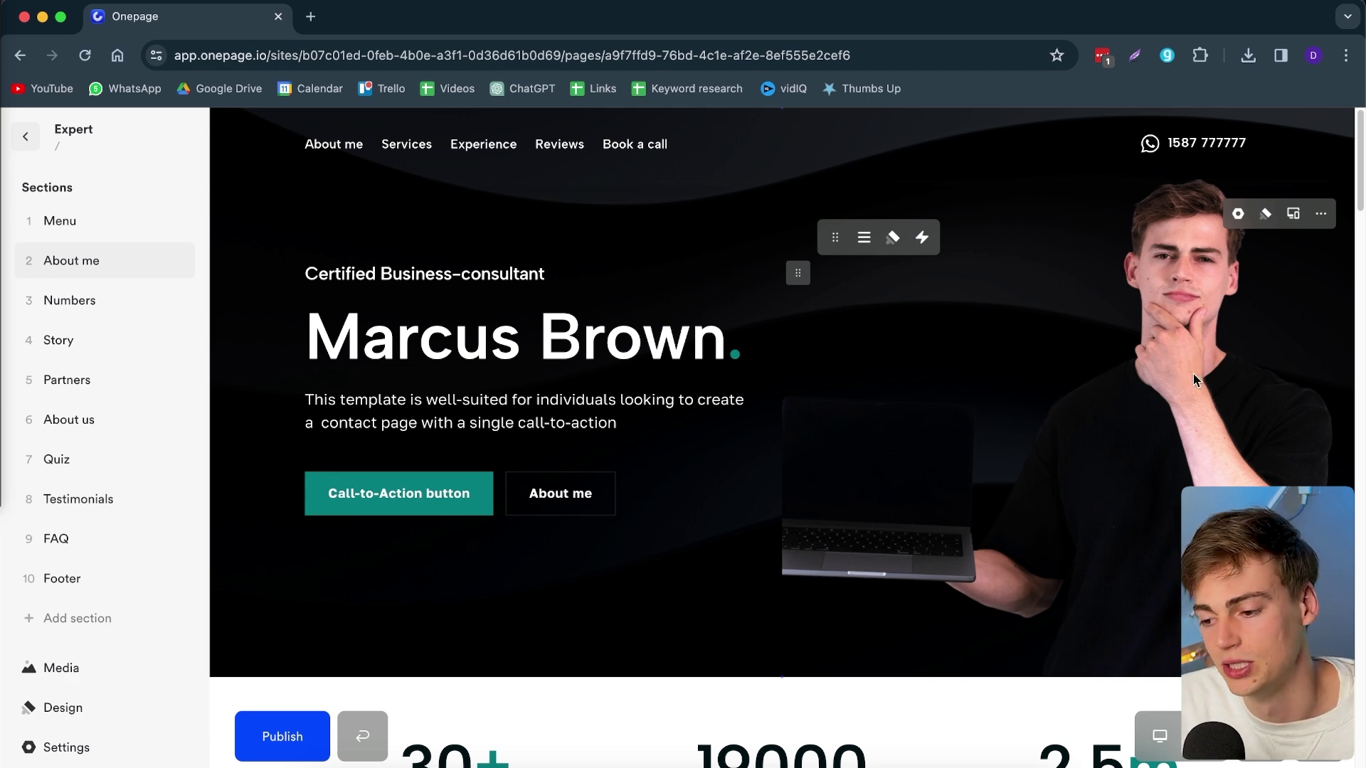
{"action": "scroll", "coordinate": [793, 548], "scroll_direction": "down", "scroll_amount": 3}
Replace the hero heading with the creator's name and the tagline with 'YouTube Creator'
{"action": "scroll", "coordinate": [1080, 527], "scroll_direction": "up", "scroll_amount": 2}
{"action": "left_click", "coordinate": [572, 308]}
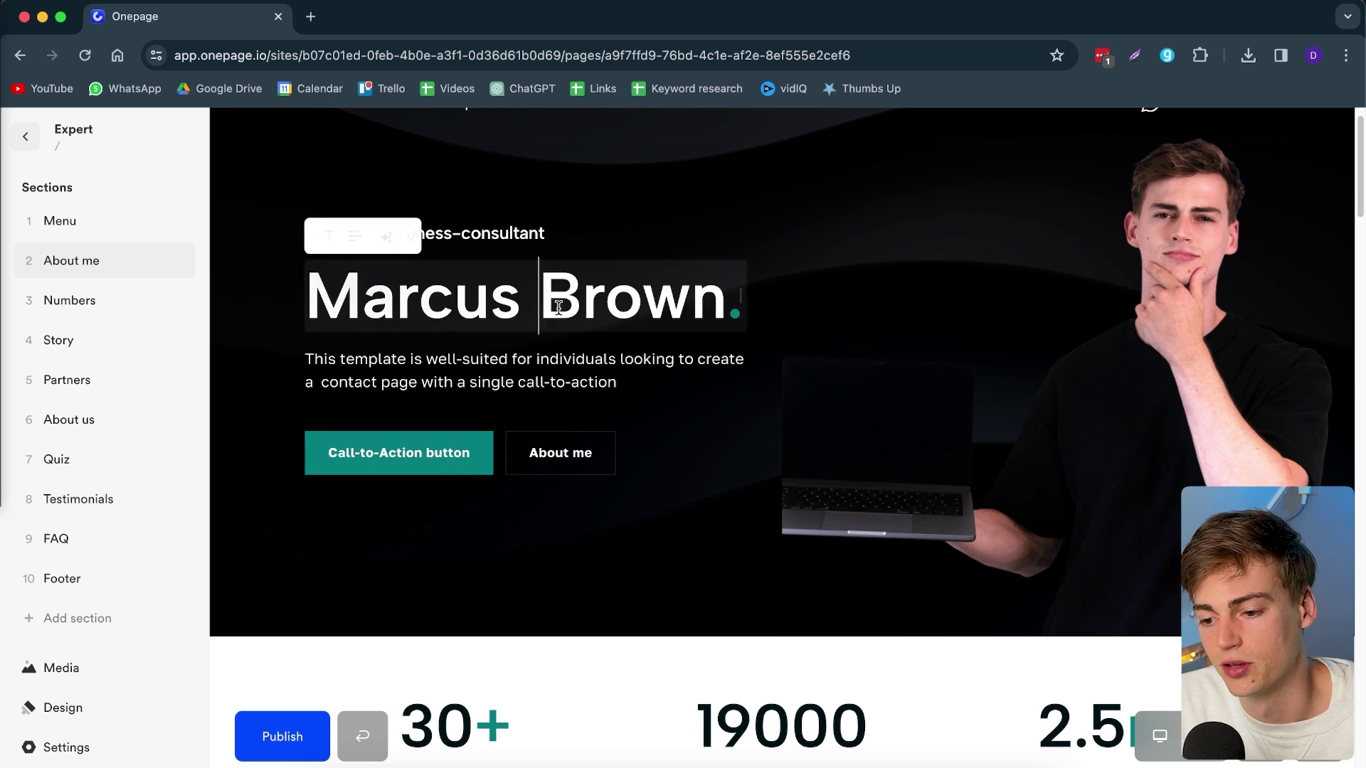
{"action": "key", "text": "super+a"}
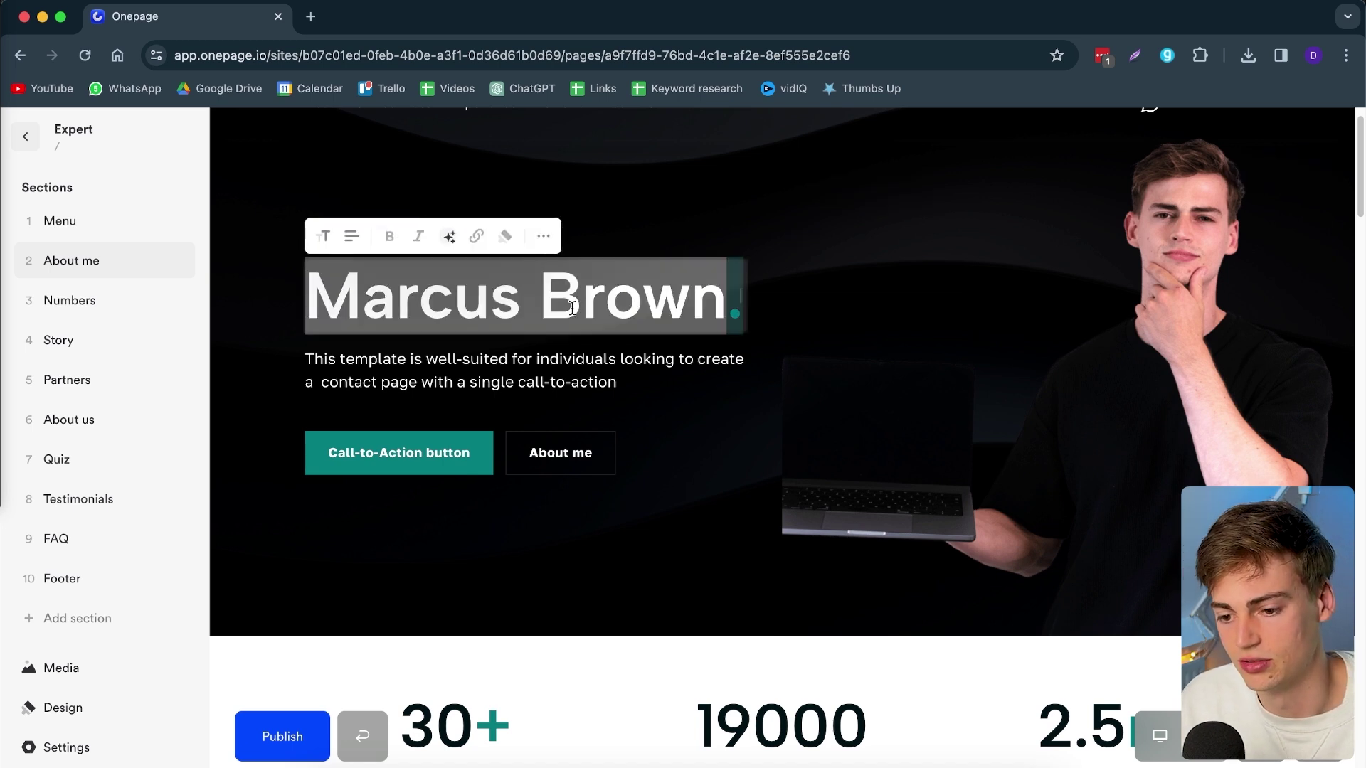
{"action": "key", "text": "Escape"}
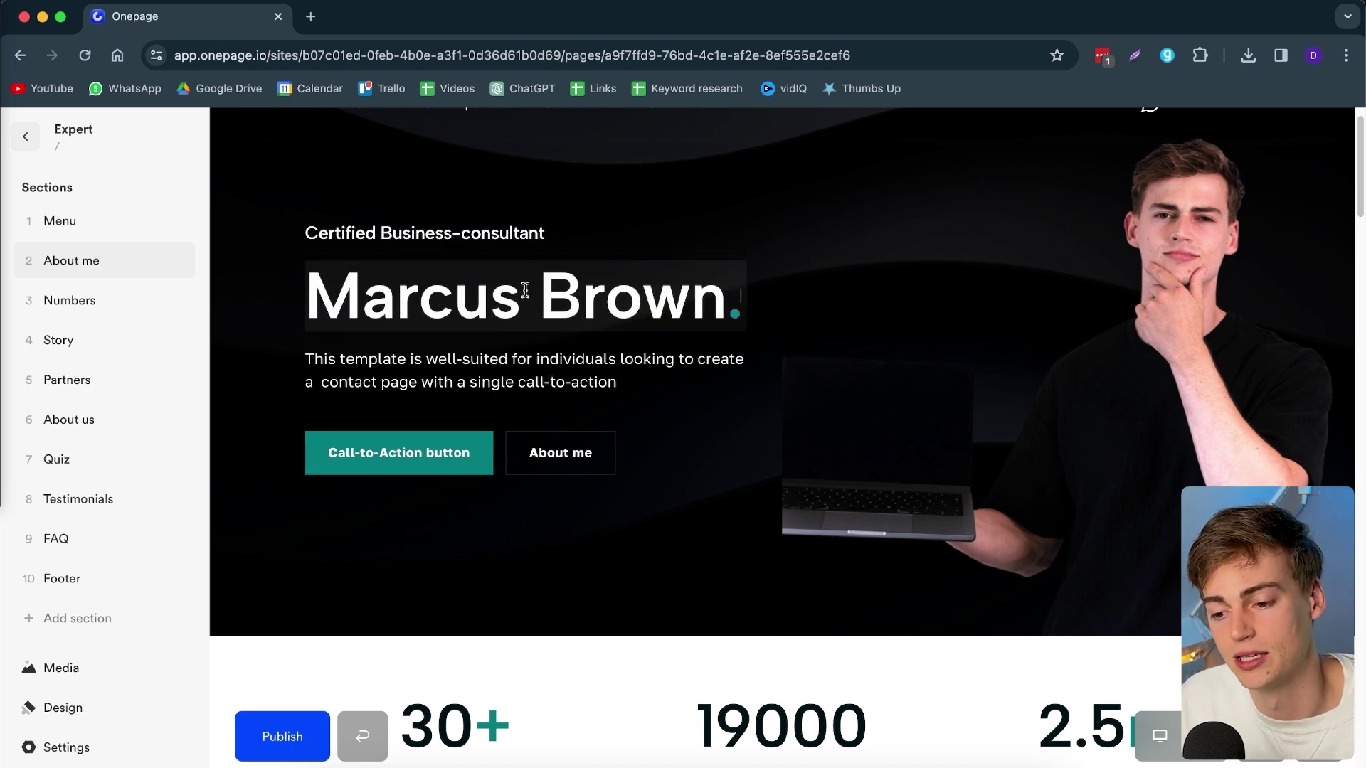
{"action": "left_click", "coordinate": [519, 298]}
{"action": "key", "text": "super+a"}
{"action": "type", "text": "D"}
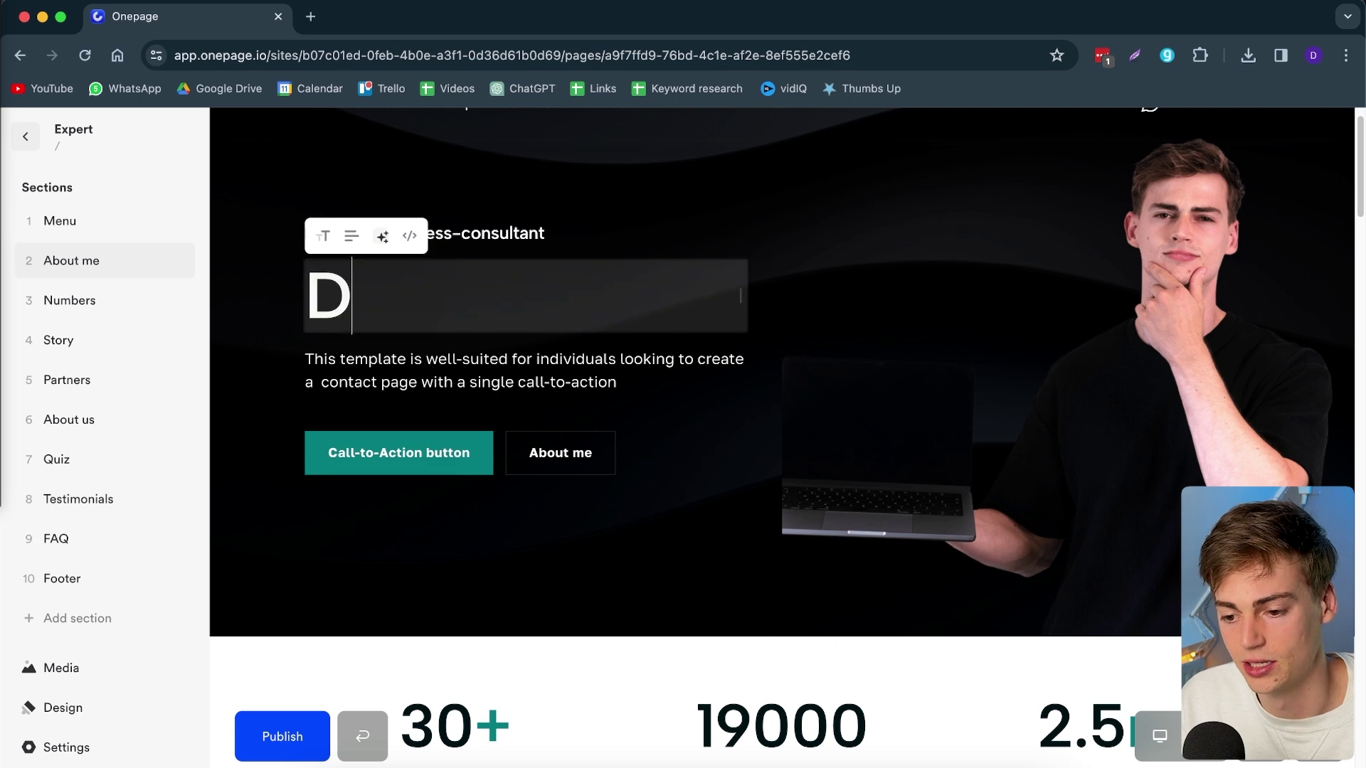
{"action": "type", "text": "an Kieft"}
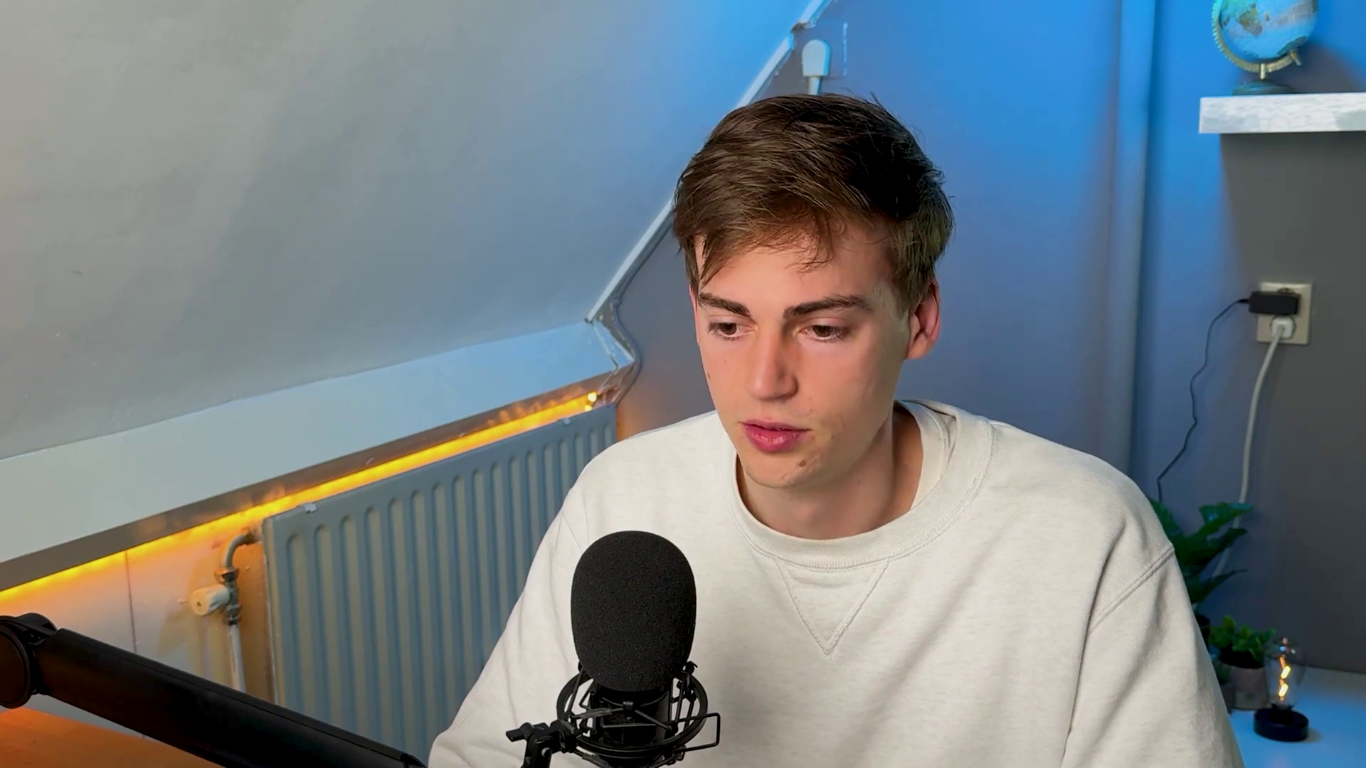
{"action": "type", "text": "YouTube Creator"}
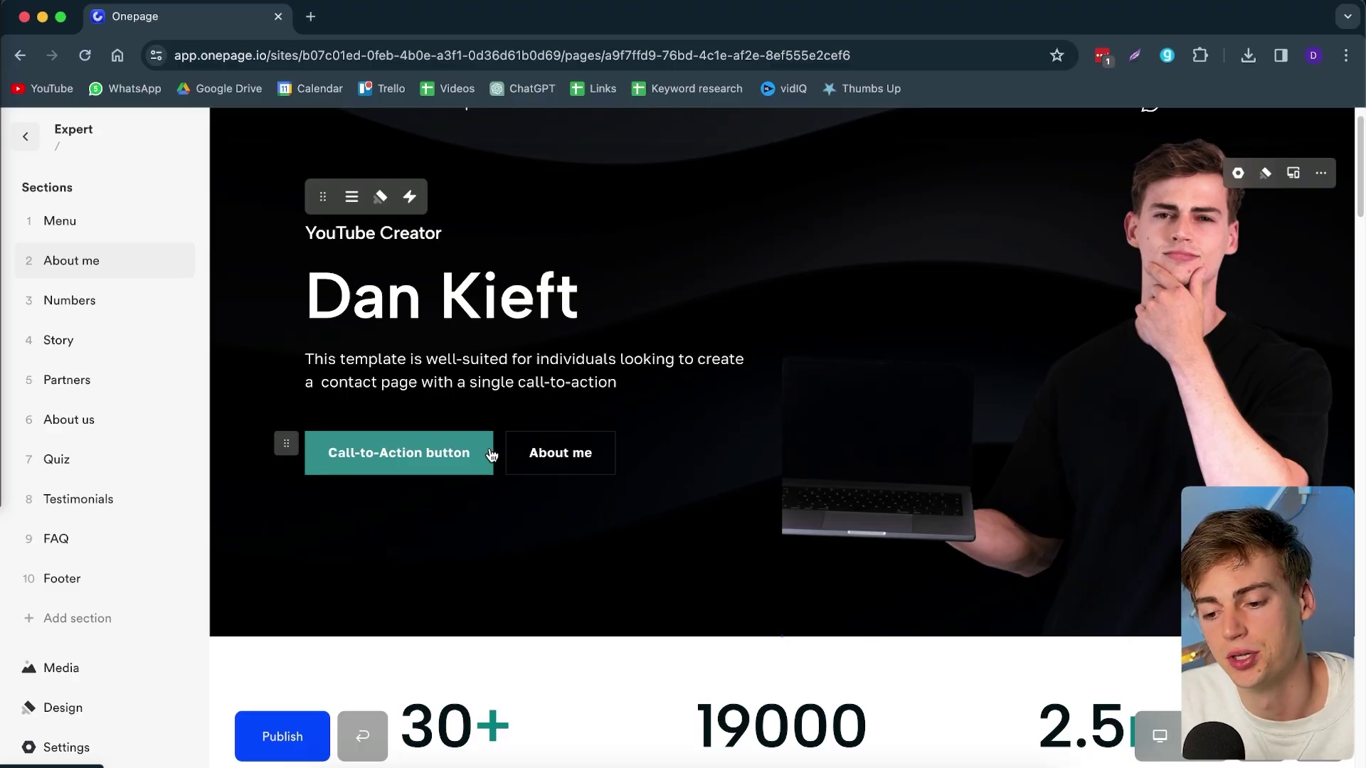
{"action": "left_click", "coordinate": [491, 455]}
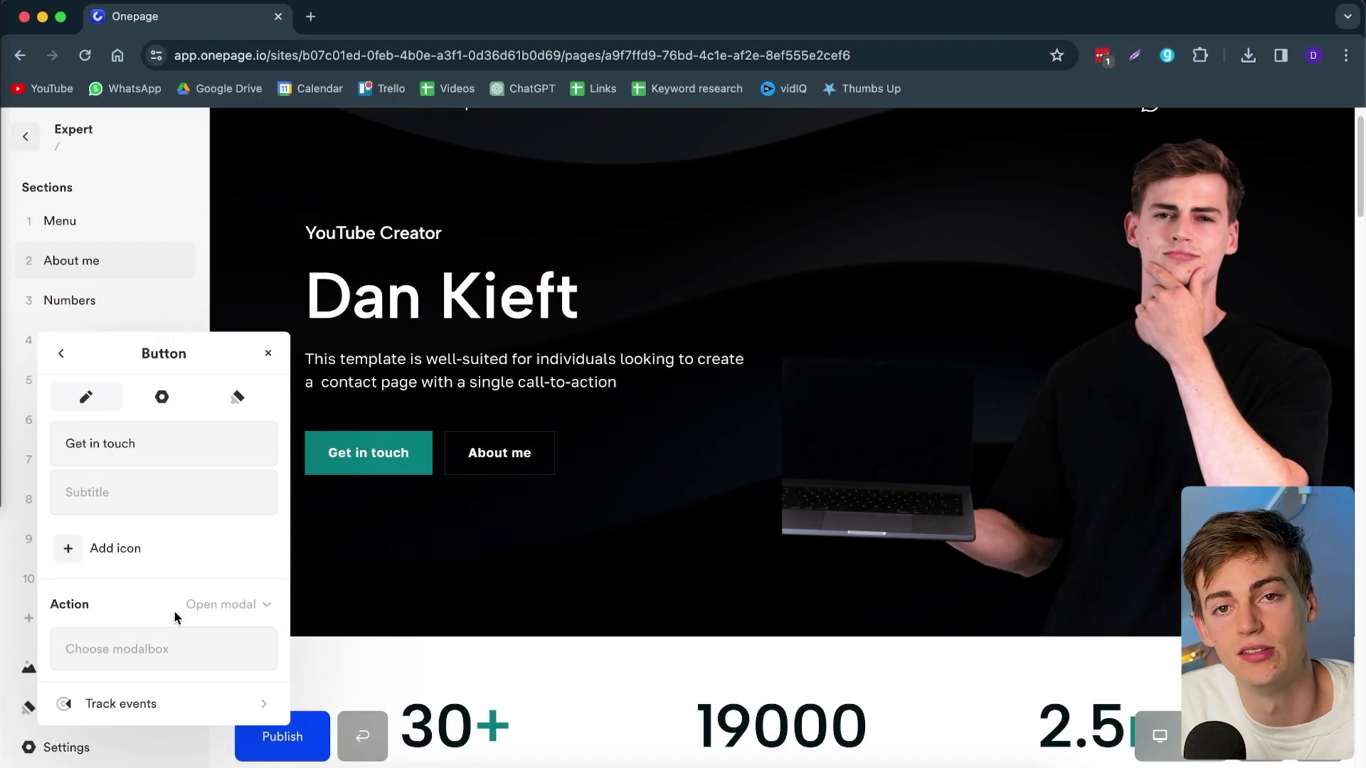
Label the hero button 'Get in touch' and review its Action and Track events options
{"action": "left_click", "coordinate": [227, 605]}
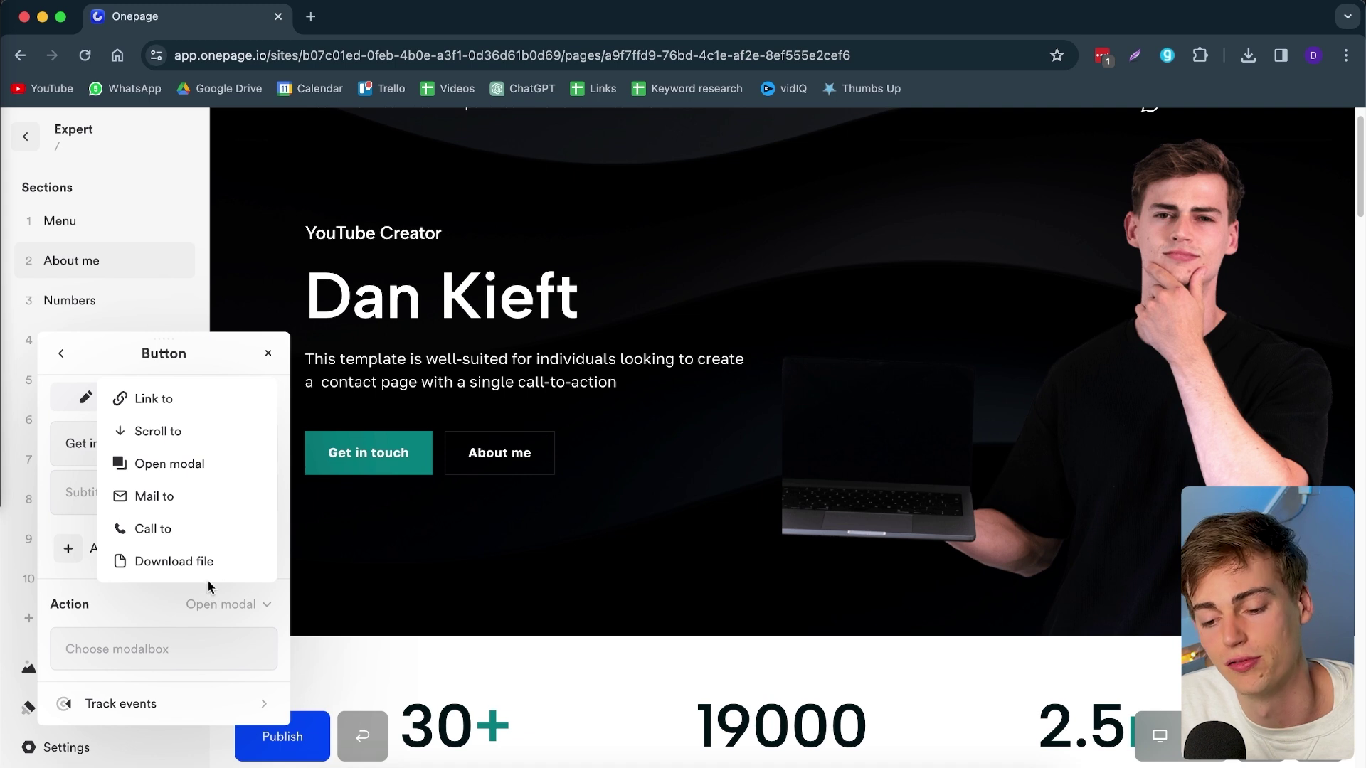
{"action": "left_click", "coordinate": [245, 608]}
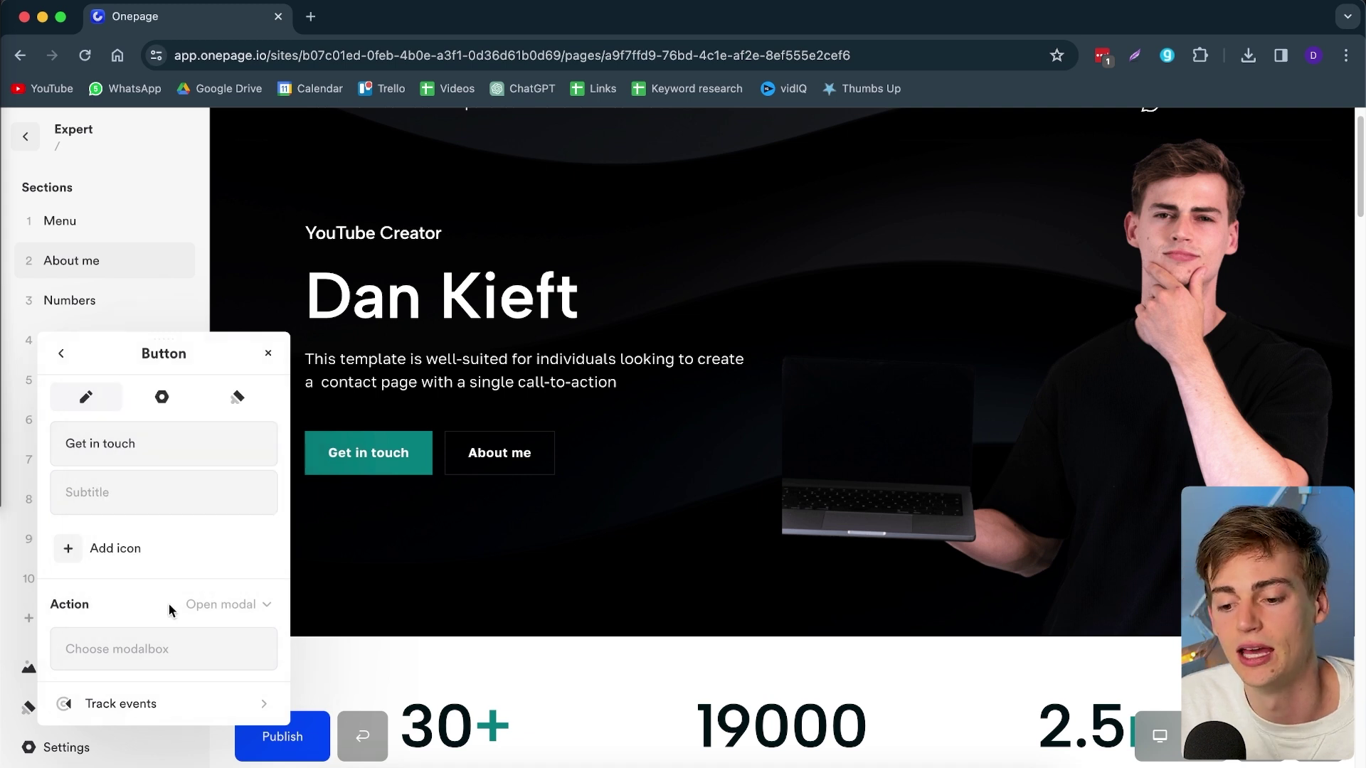
{"action": "left_click", "coordinate": [272, 708]}
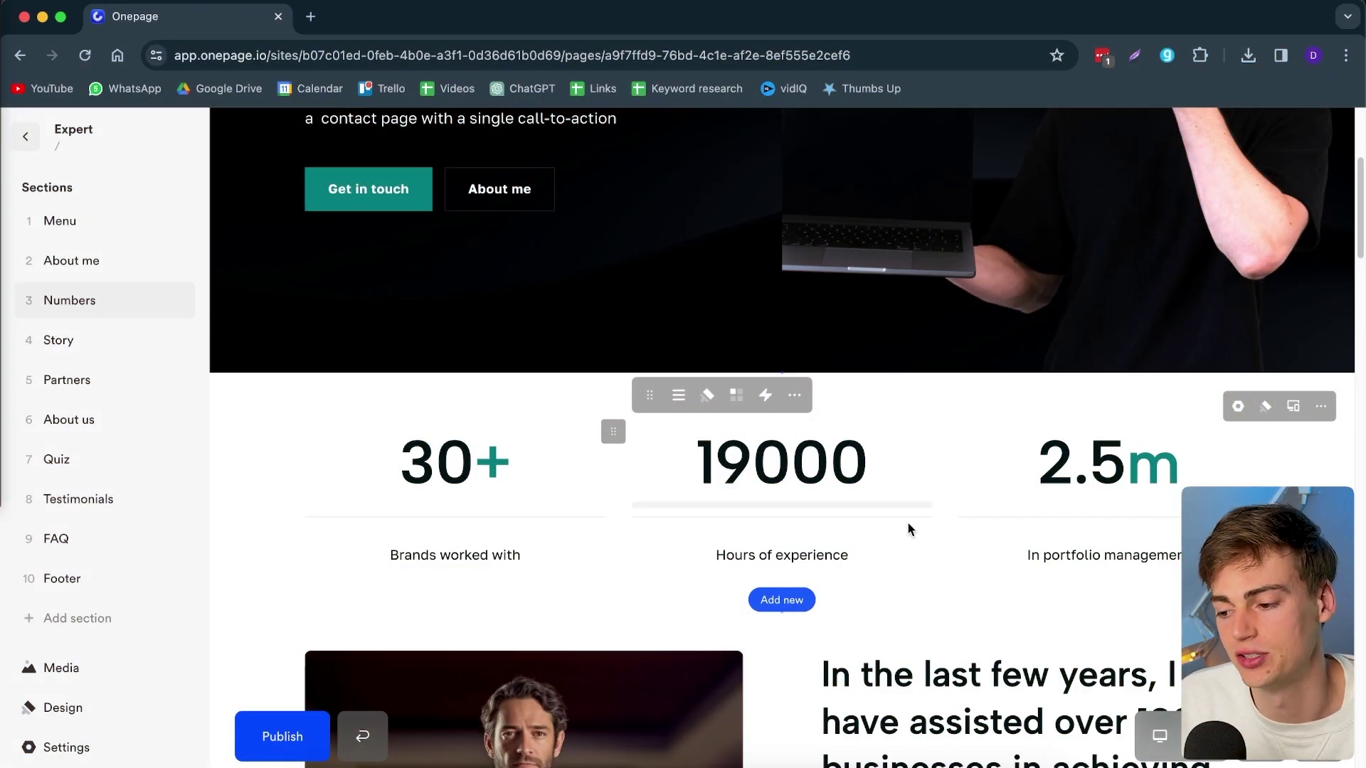
{"action": "scroll", "coordinate": [719, 512], "scroll_direction": "down", "scroll_amount": 1}
{"action": "left_click", "coordinate": [767, 461]}
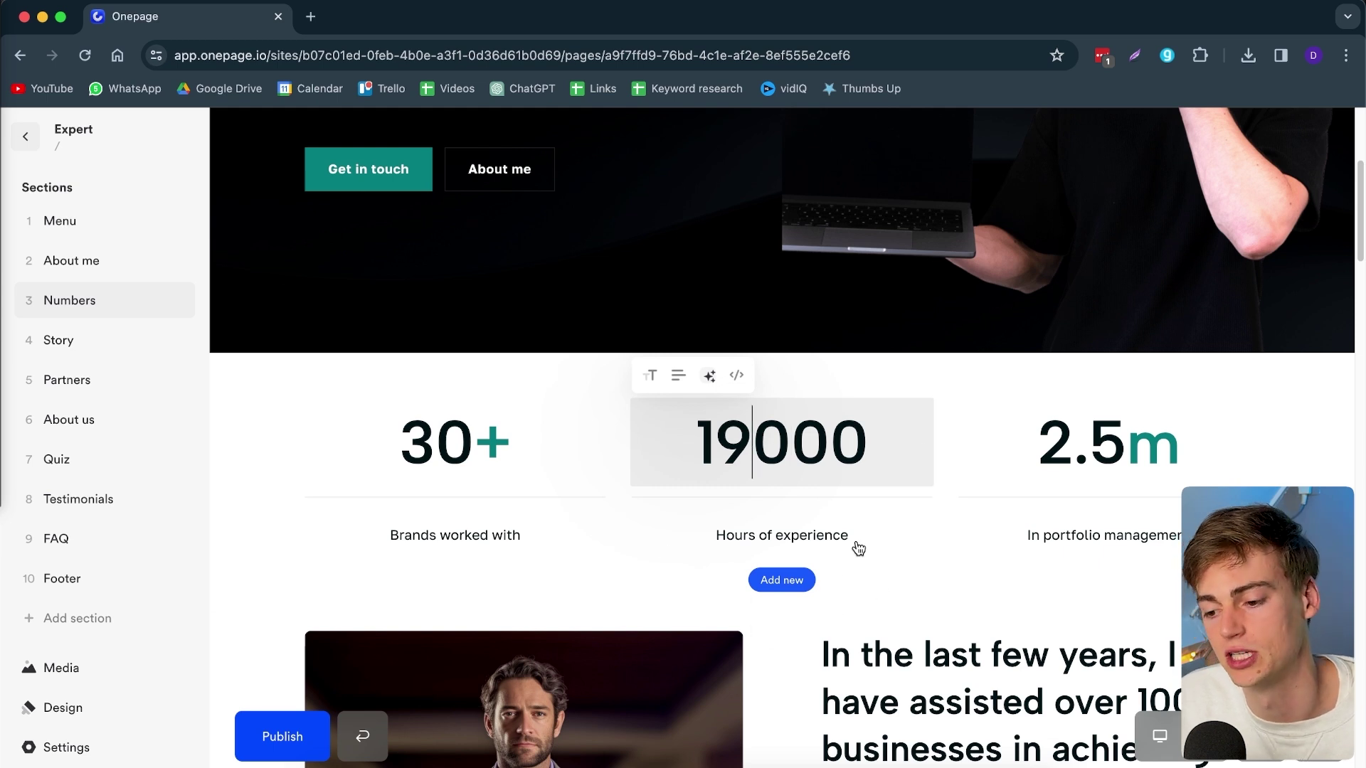
Replace 19000 hours with 71,000 Views per month and 2.5m with 14,000 Subscribers
{"action": "left_click_drag", "start_coordinate": [854, 449], "coordinate": [564, 443]}
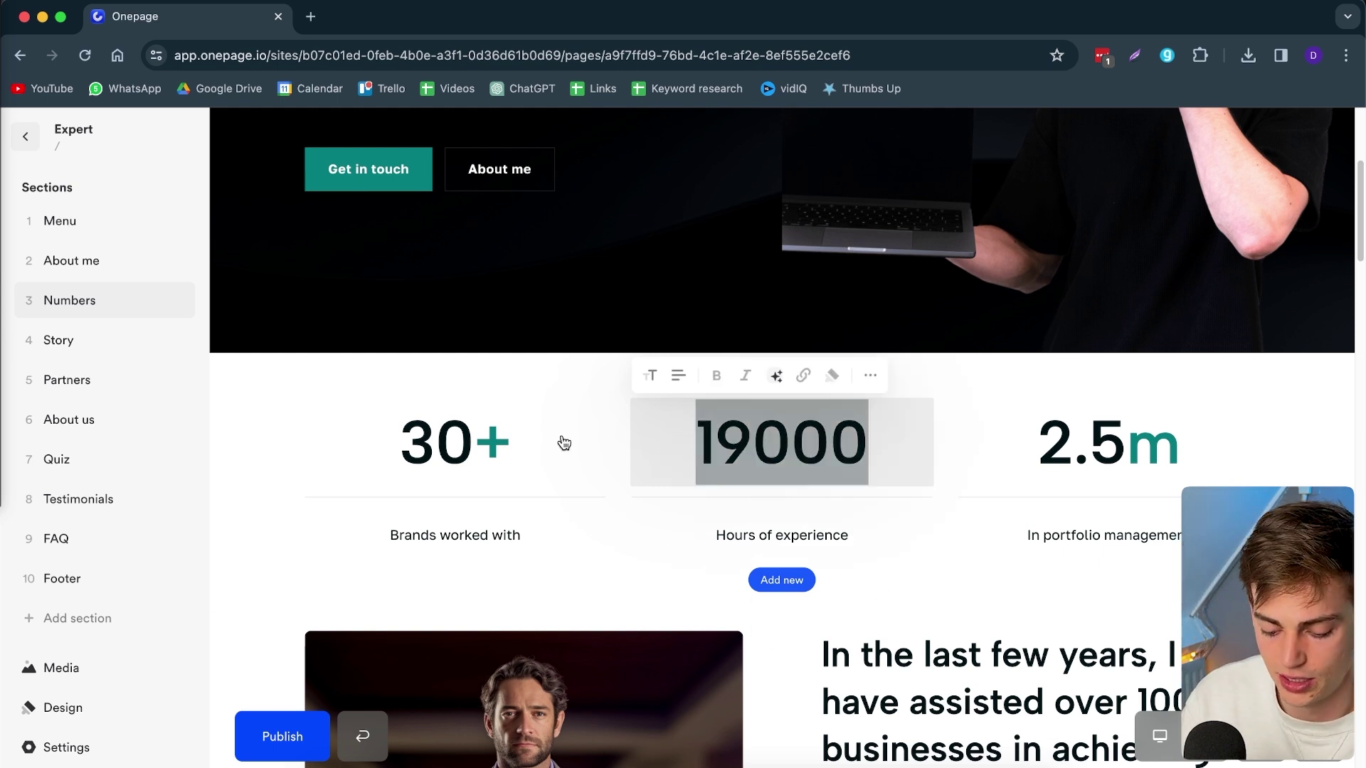
{"action": "type", "text": "7"}
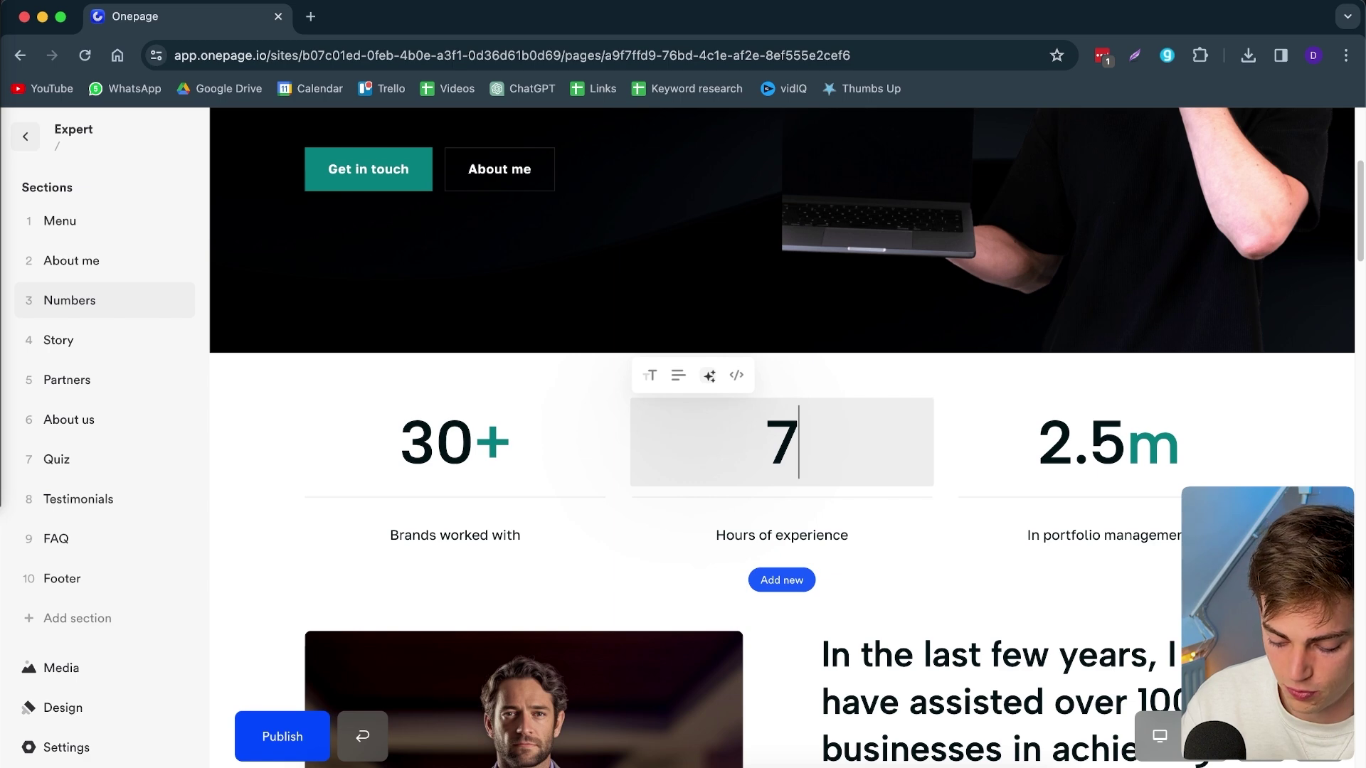
{"action": "type", "text": "1,000"}
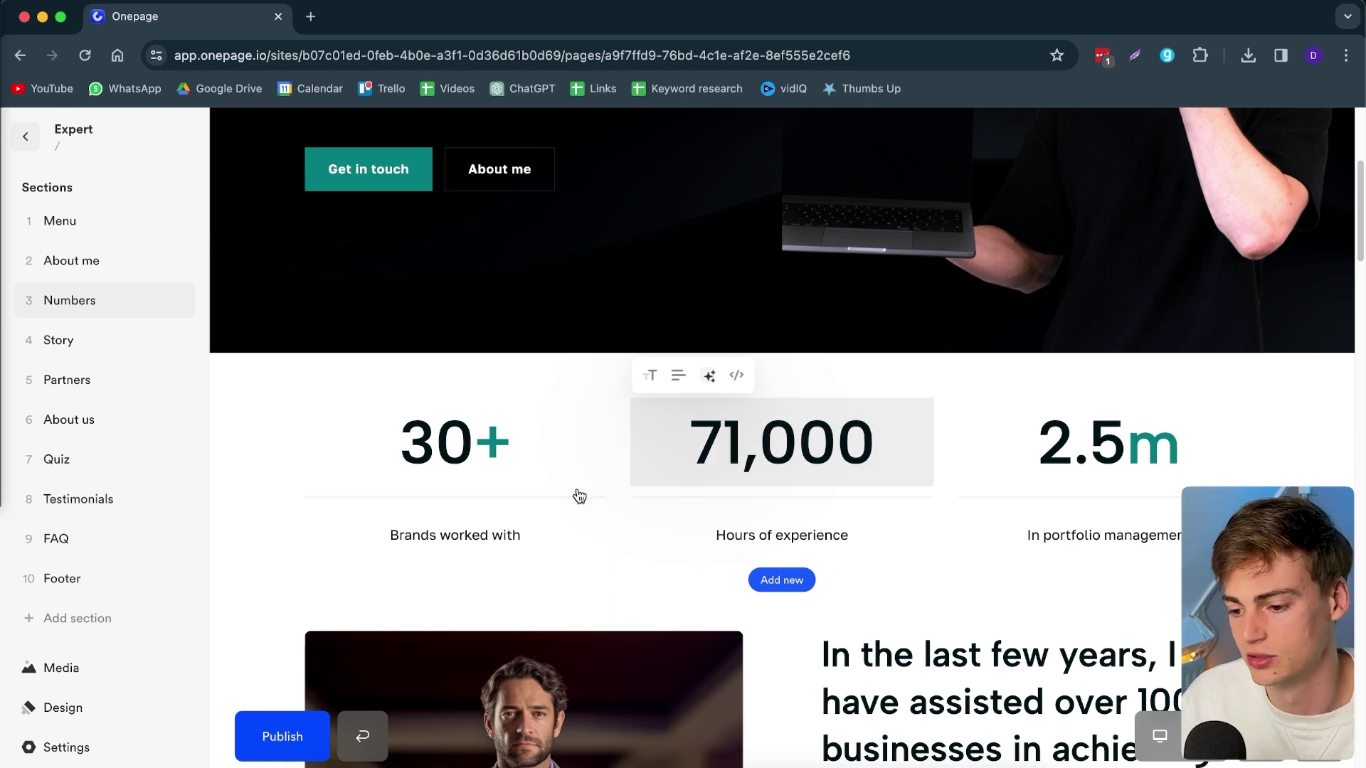
{"action": "double_click", "coordinate": [795, 536]}
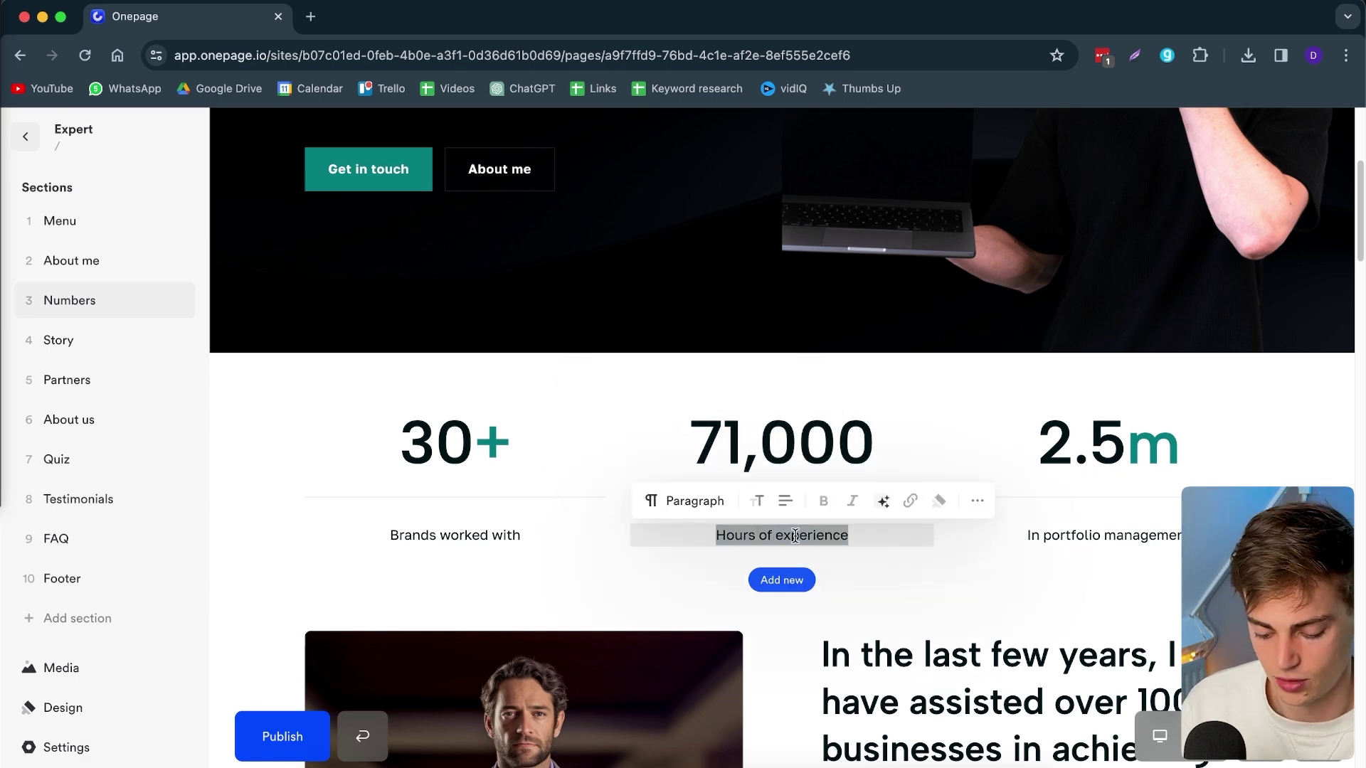
{"action": "type", "text": "Views per month"}
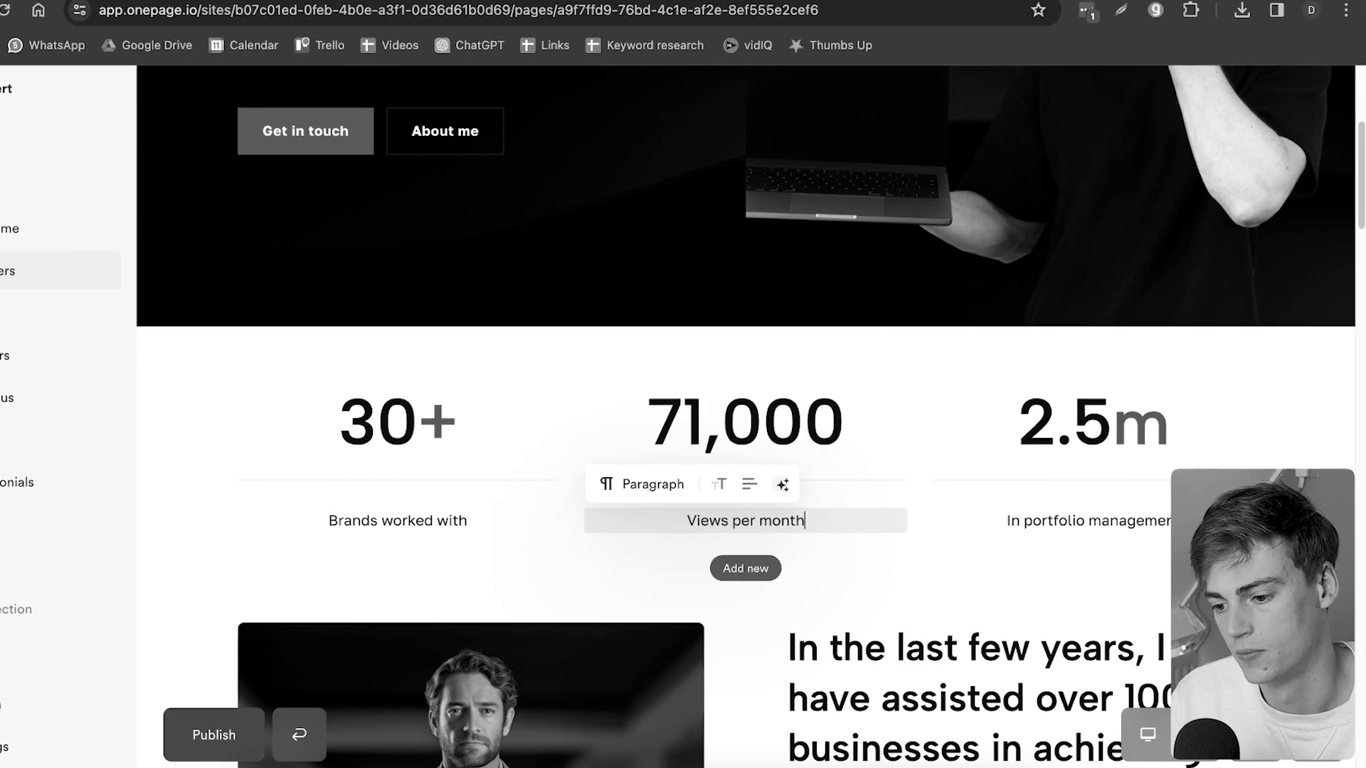
{"action": "left_click_drag", "start_coordinate": [1124, 443], "coordinate": [930, 469]}
{"action": "type", "text": "14,000"}
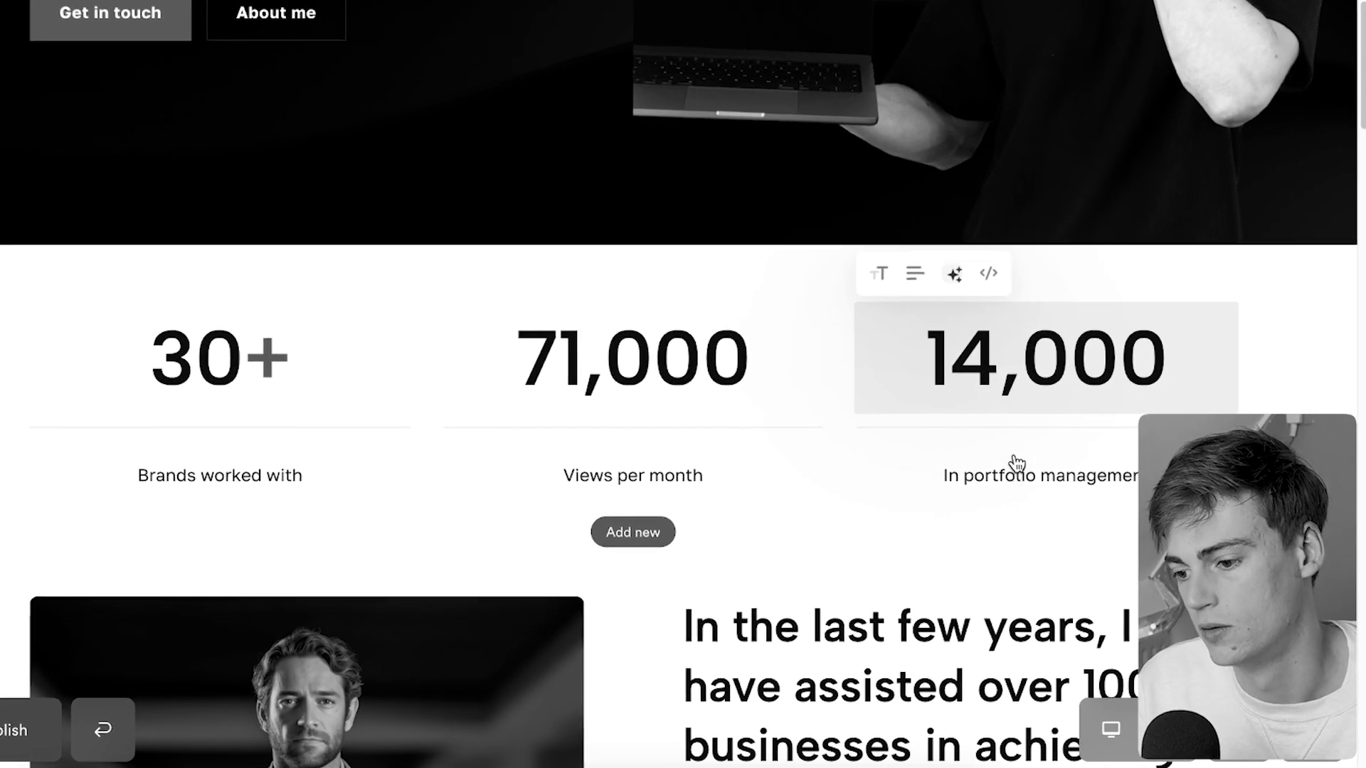
{"action": "triple_click", "coordinate": [1017, 470]}
{"action": "type", "text": "Subscribers"}
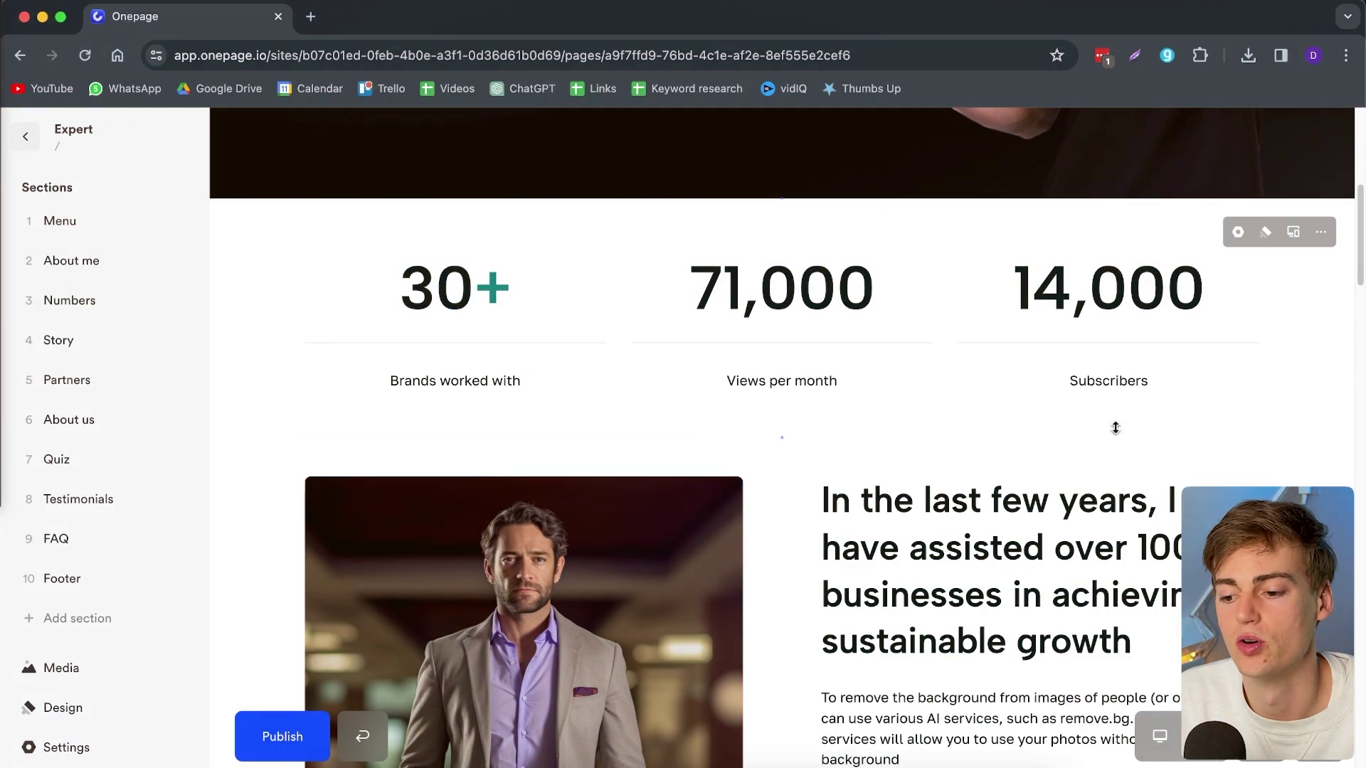
{"action": "scroll", "coordinate": [750, 397], "scroll_direction": "down", "scroll_amount": 5}
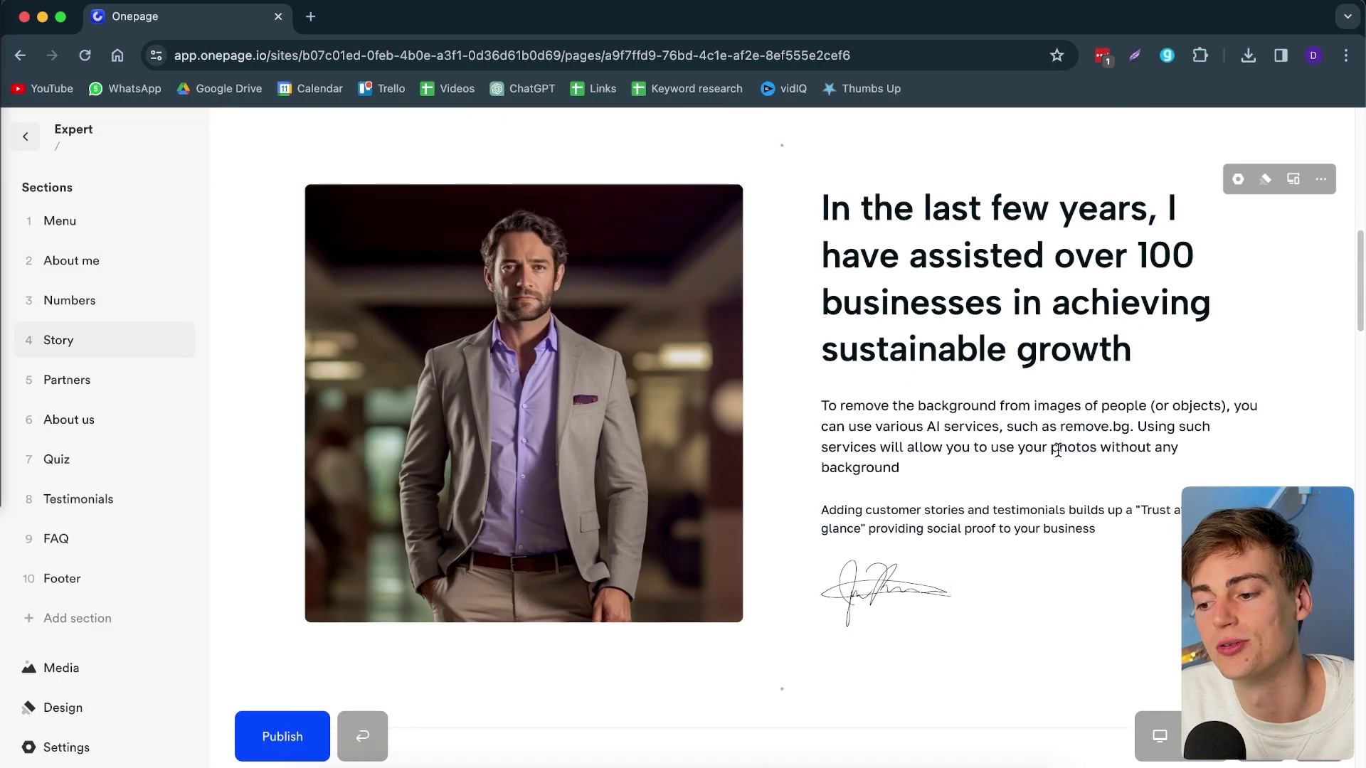
Browse free stock images in the Marketing category for the hero background
{"action": "left_click", "coordinate": [516, 333]}
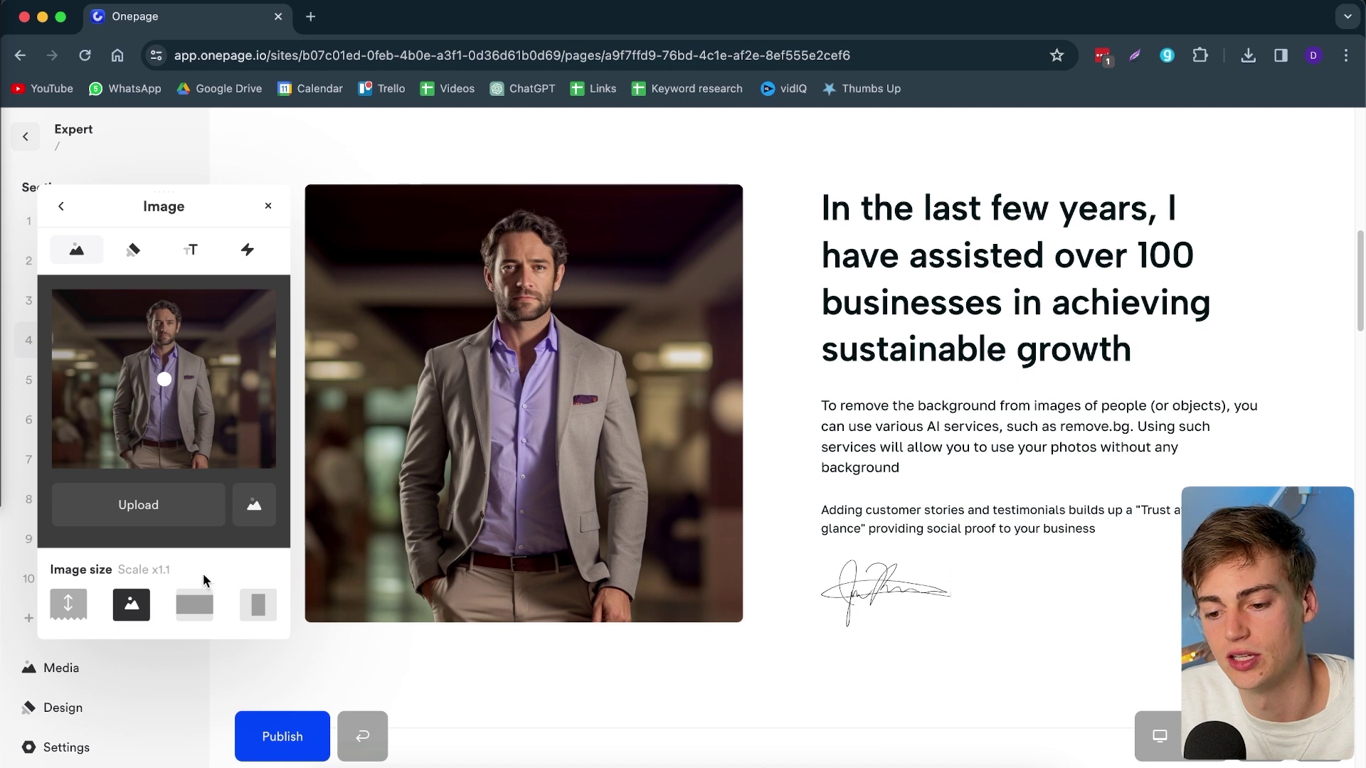
{"action": "scroll", "coordinate": [888, 386], "scroll_direction": "up", "scroll_amount": 12}
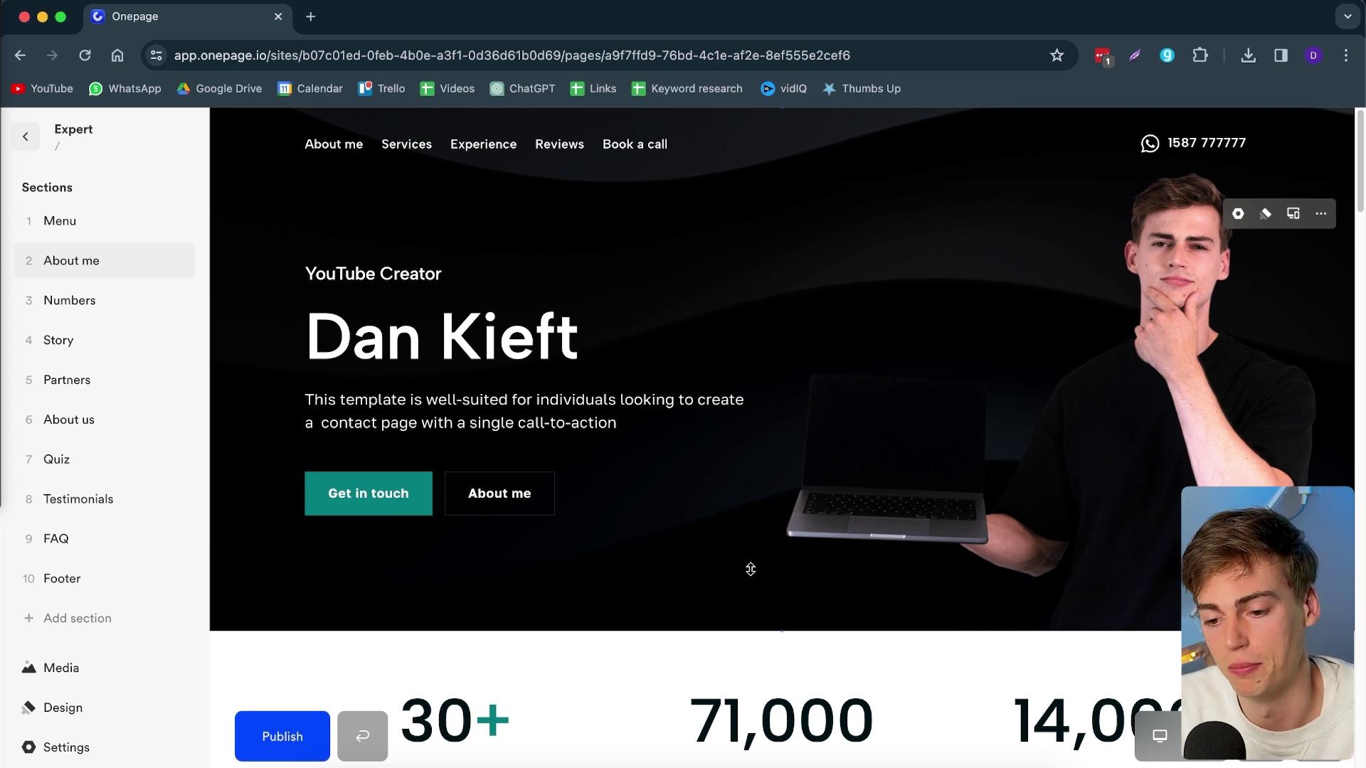
{"action": "left_click", "coordinate": [1266, 215]}
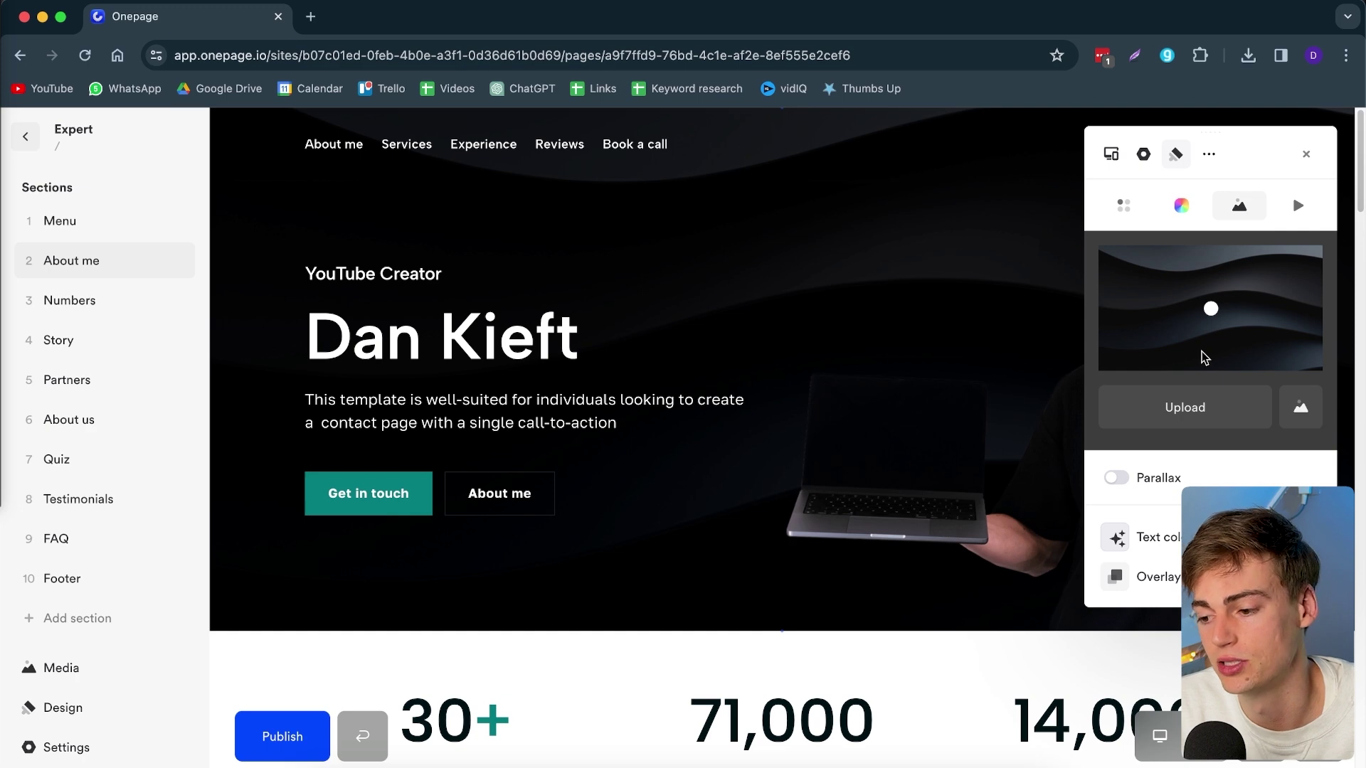
{"action": "left_click", "coordinate": [1209, 354]}
{"action": "left_click", "coordinate": [1260, 190]}
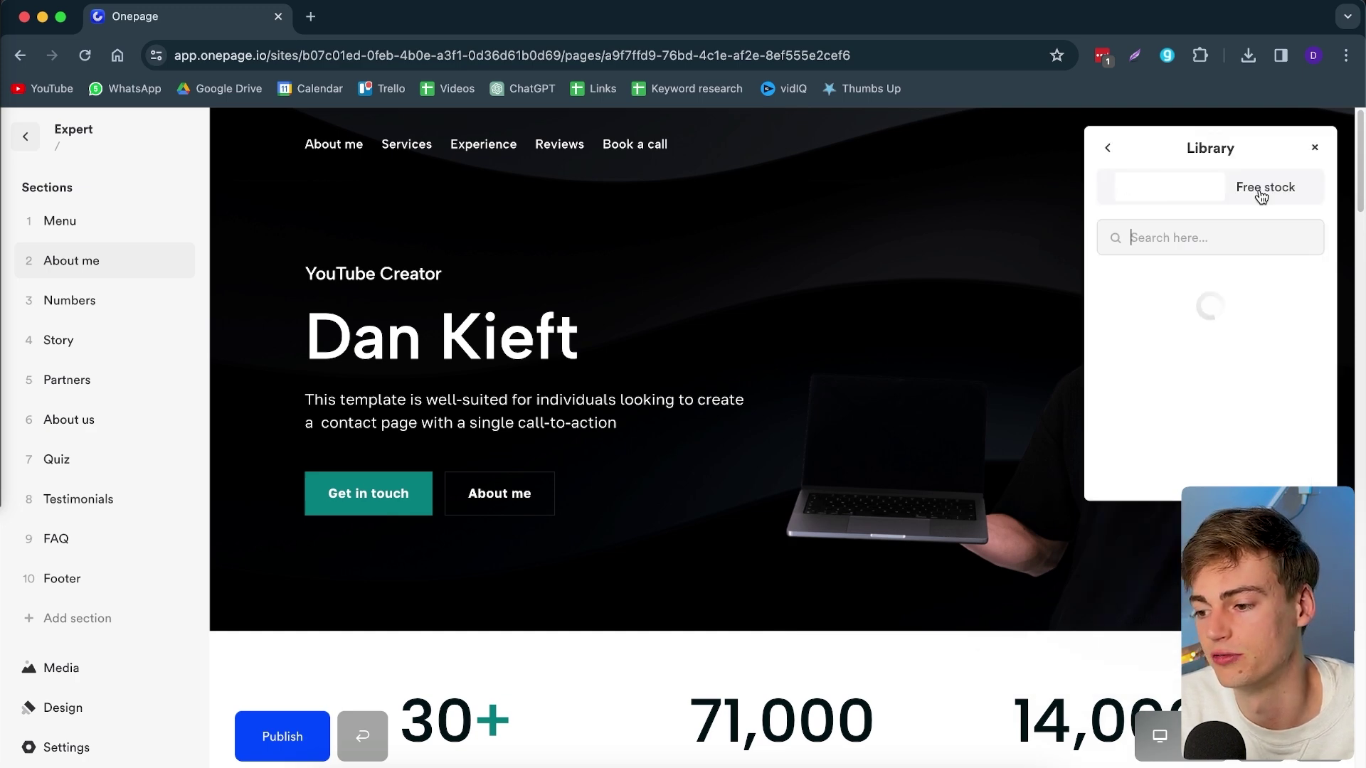
{"action": "left_click", "coordinate": [1137, 346]}
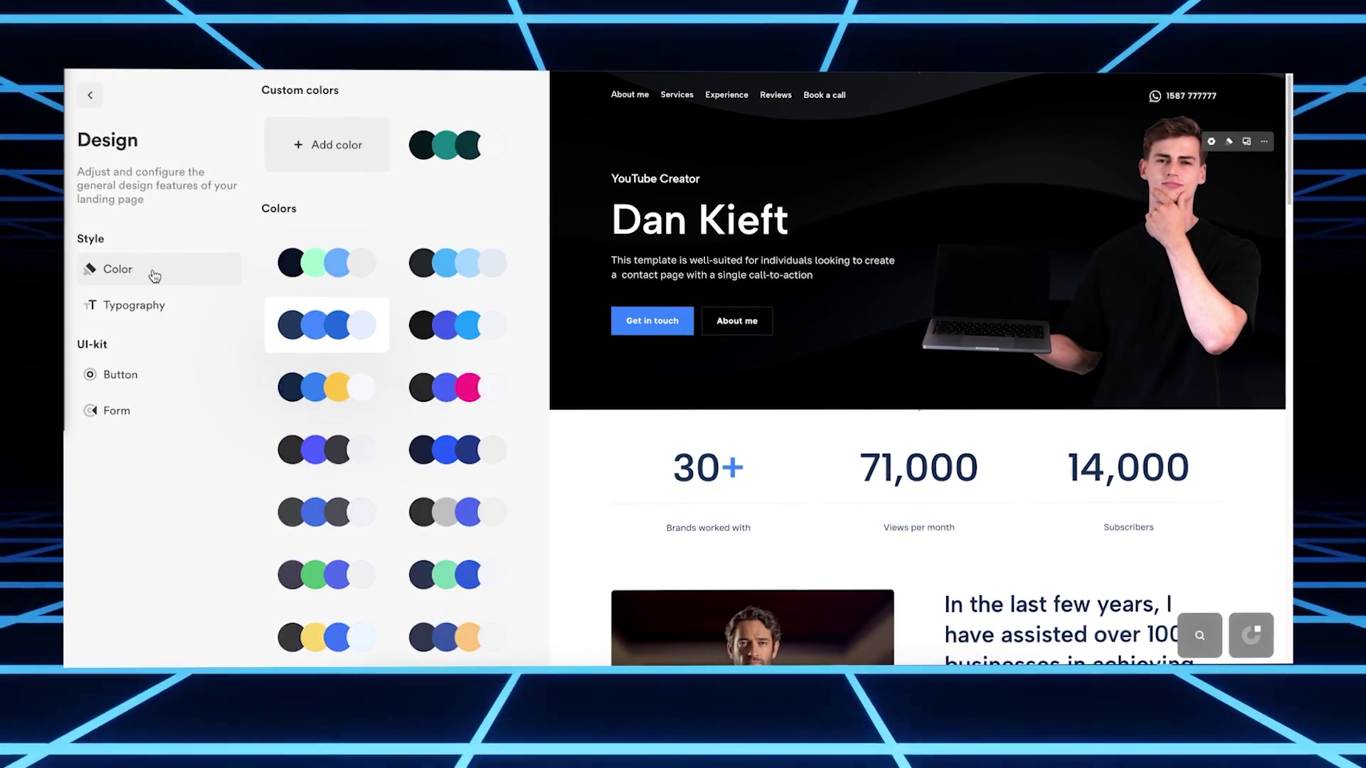
Bring up the page's font pairing settings
{"action": "left_click", "coordinate": [113, 301]}
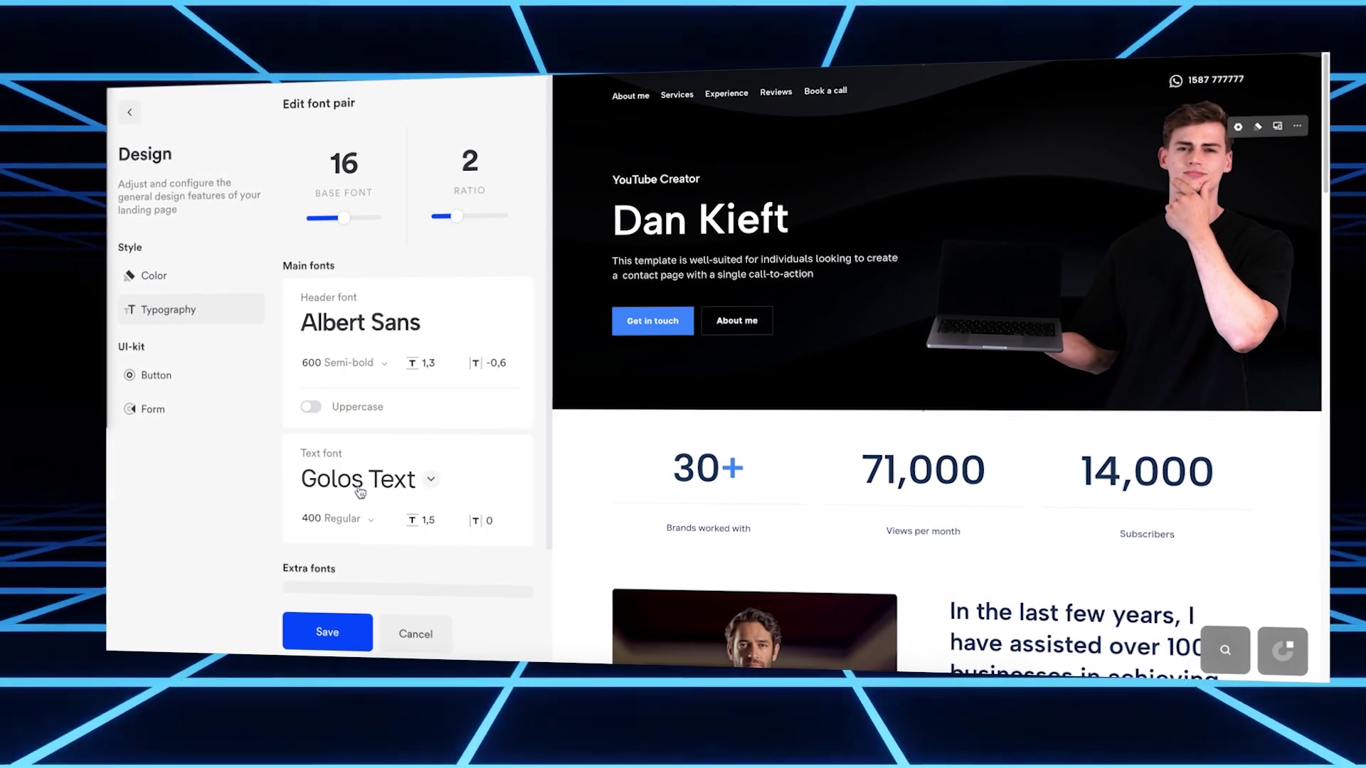
{"action": "scroll", "coordinate": [379, 427], "scroll_direction": "down", "scroll_amount": 2}
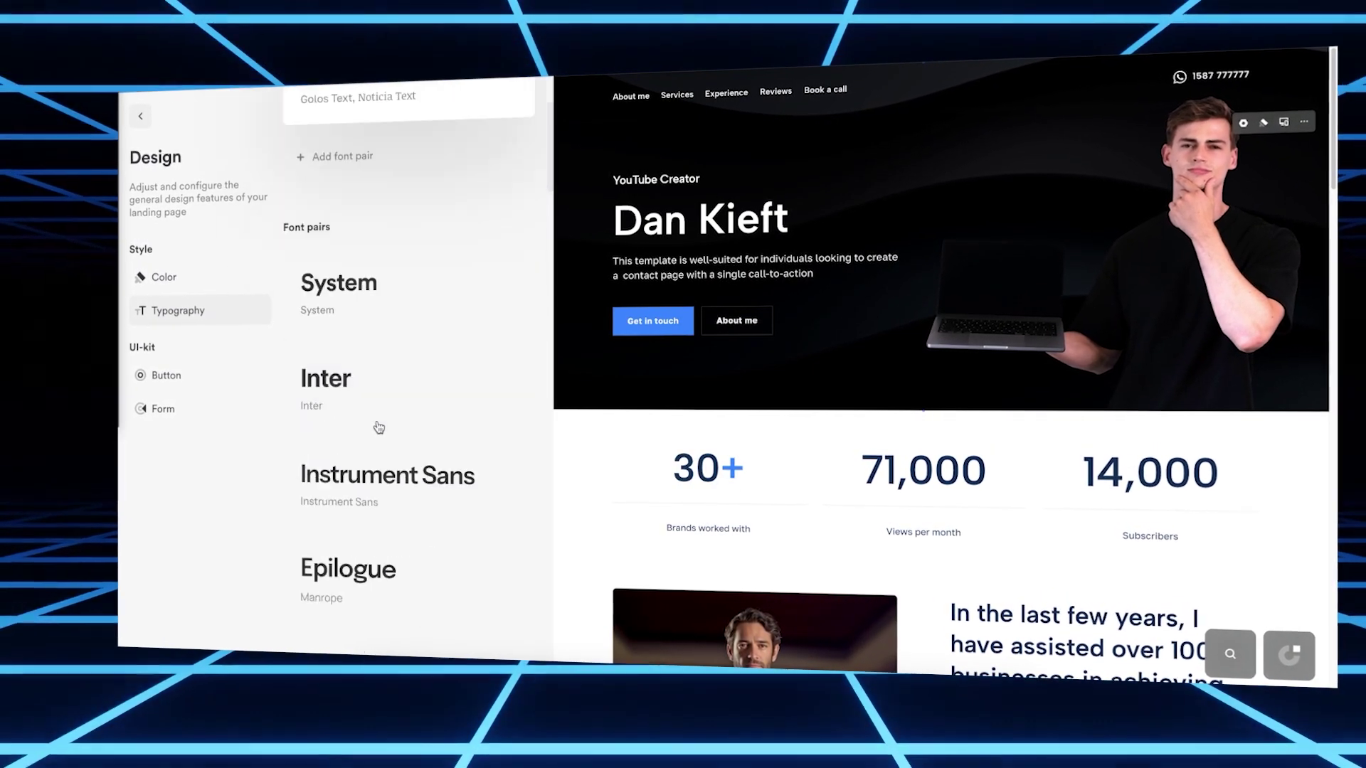
{"action": "scroll", "coordinate": [379, 427], "scroll_direction": "up", "scroll_amount": 2}
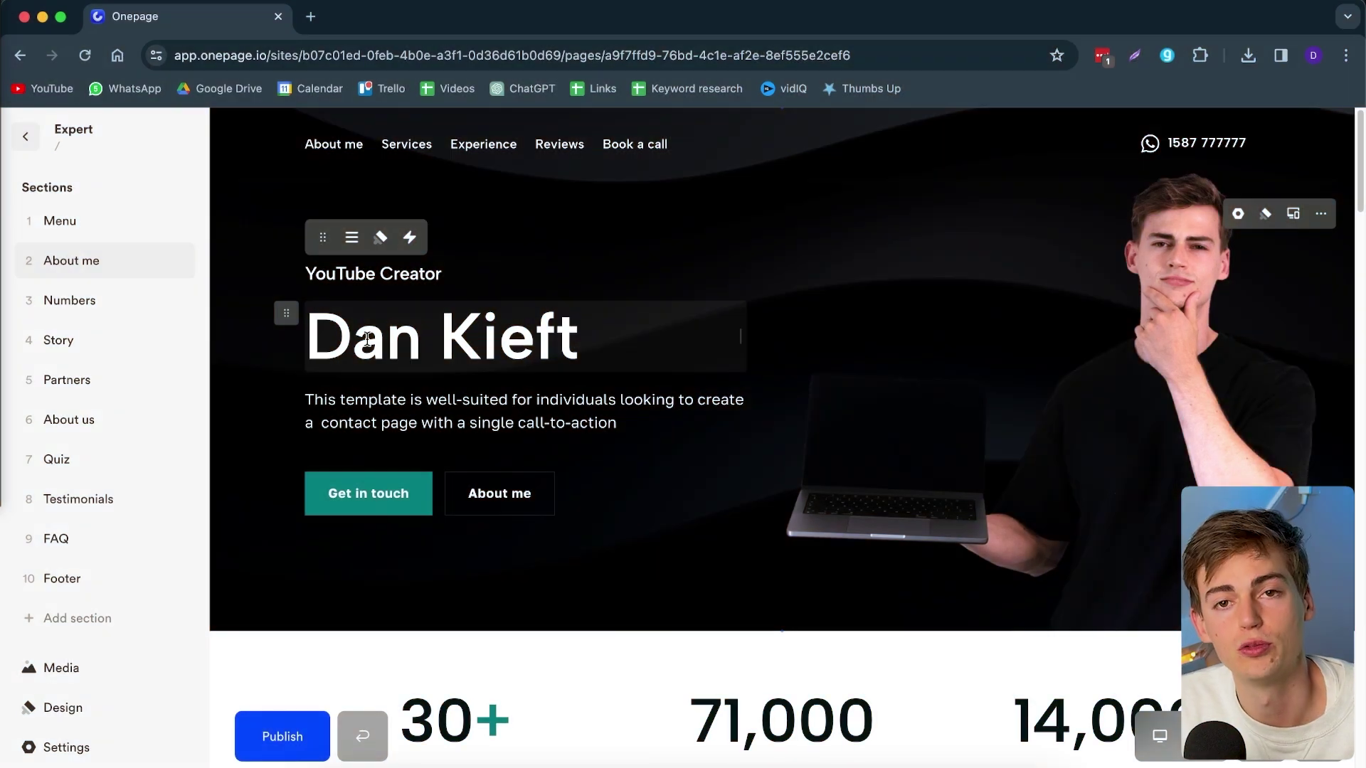
Apply the blue colour palette and the System font pair, then try another font pair
{"action": "left_click", "coordinate": [32, 708]}
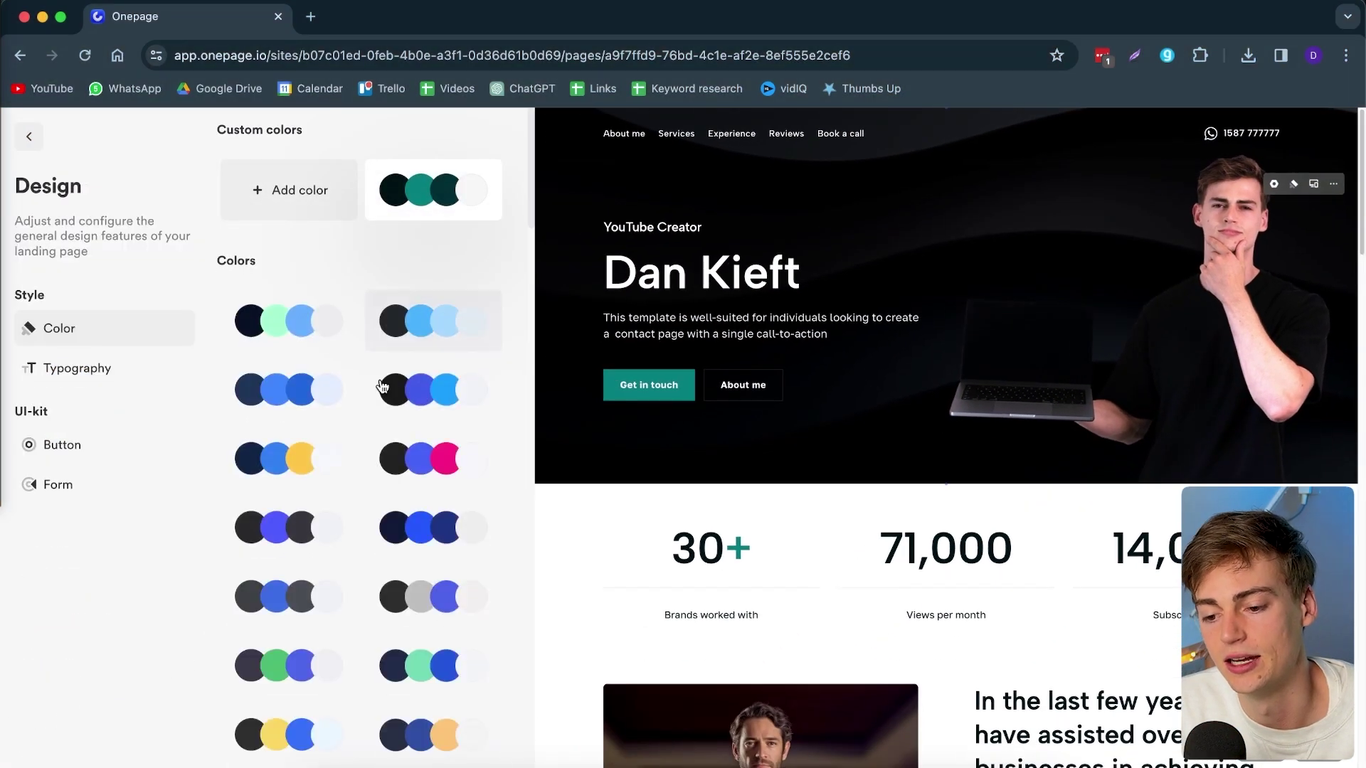
{"action": "left_click", "coordinate": [282, 394]}
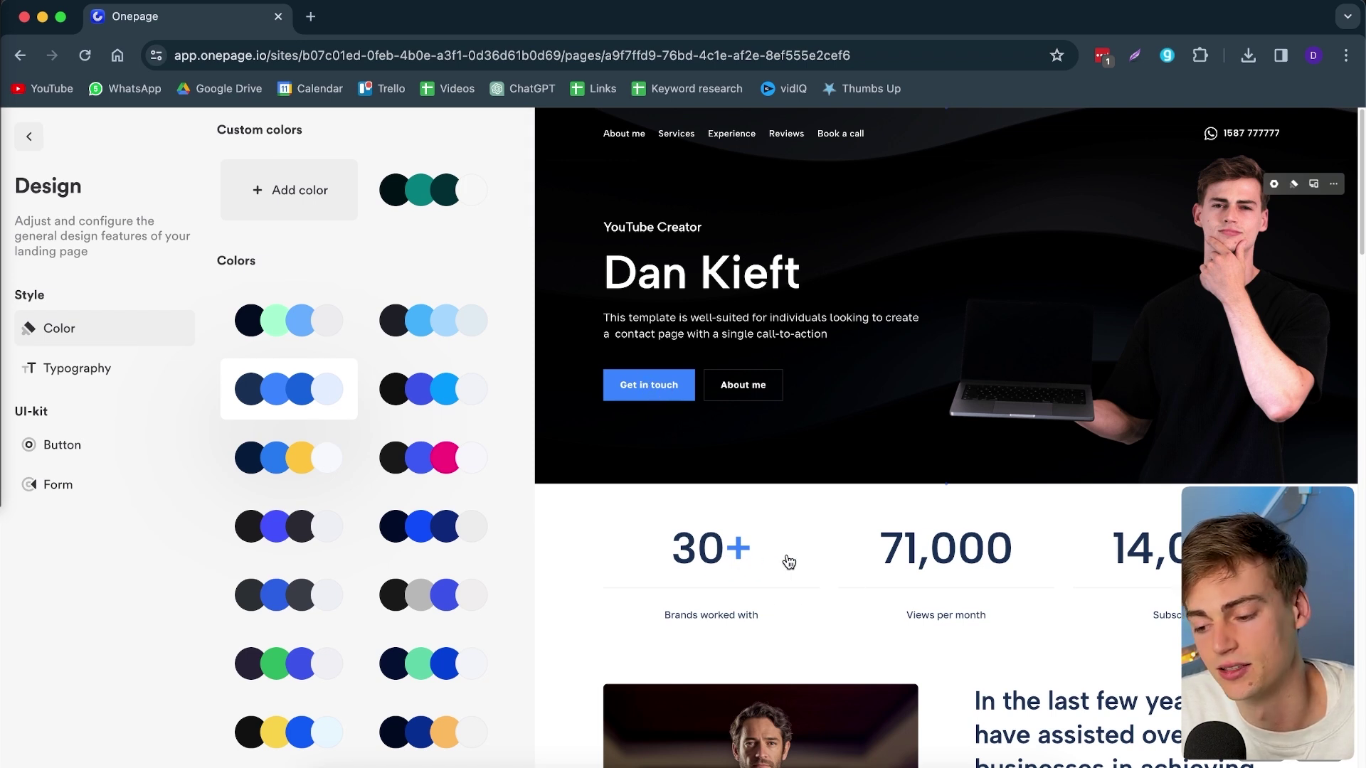
{"action": "left_click", "coordinate": [186, 366]}
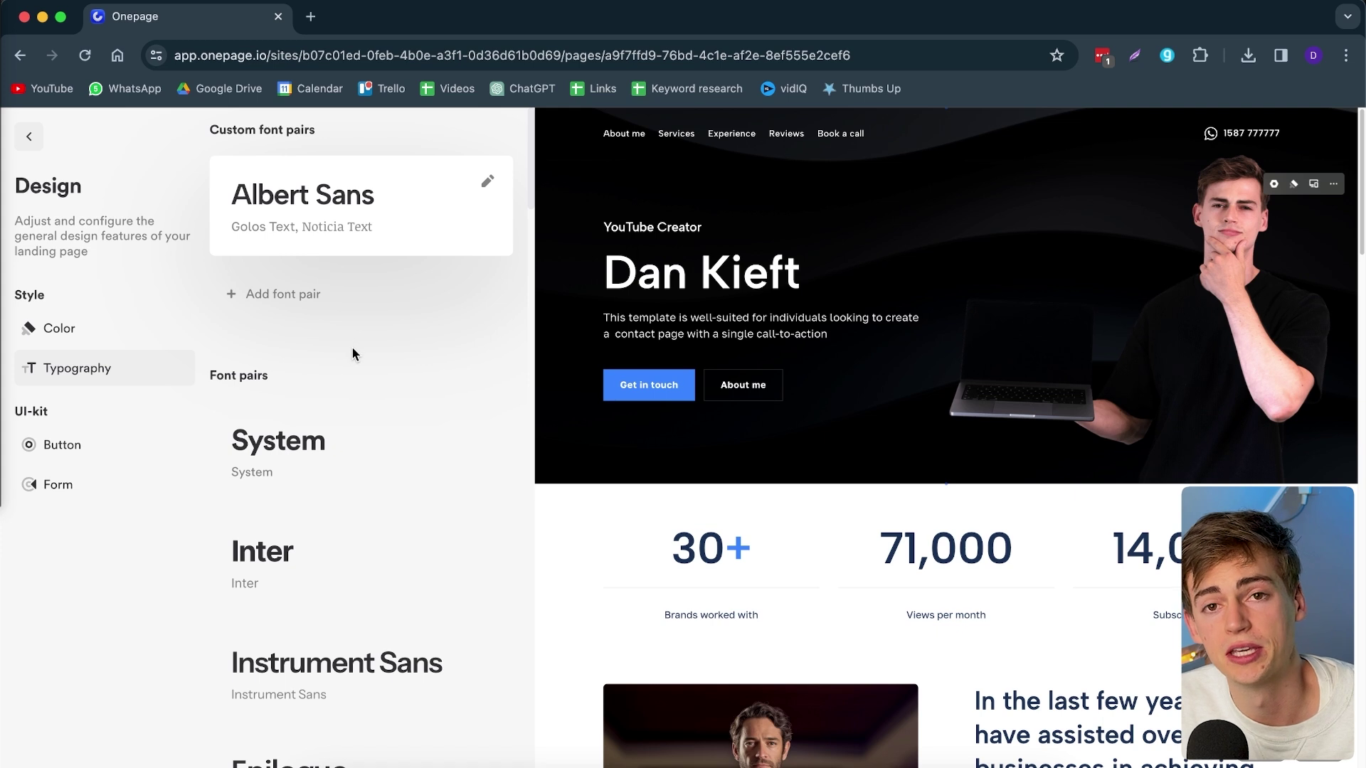
{"action": "scroll", "coordinate": [334, 391], "scroll_direction": "down", "scroll_amount": 5}
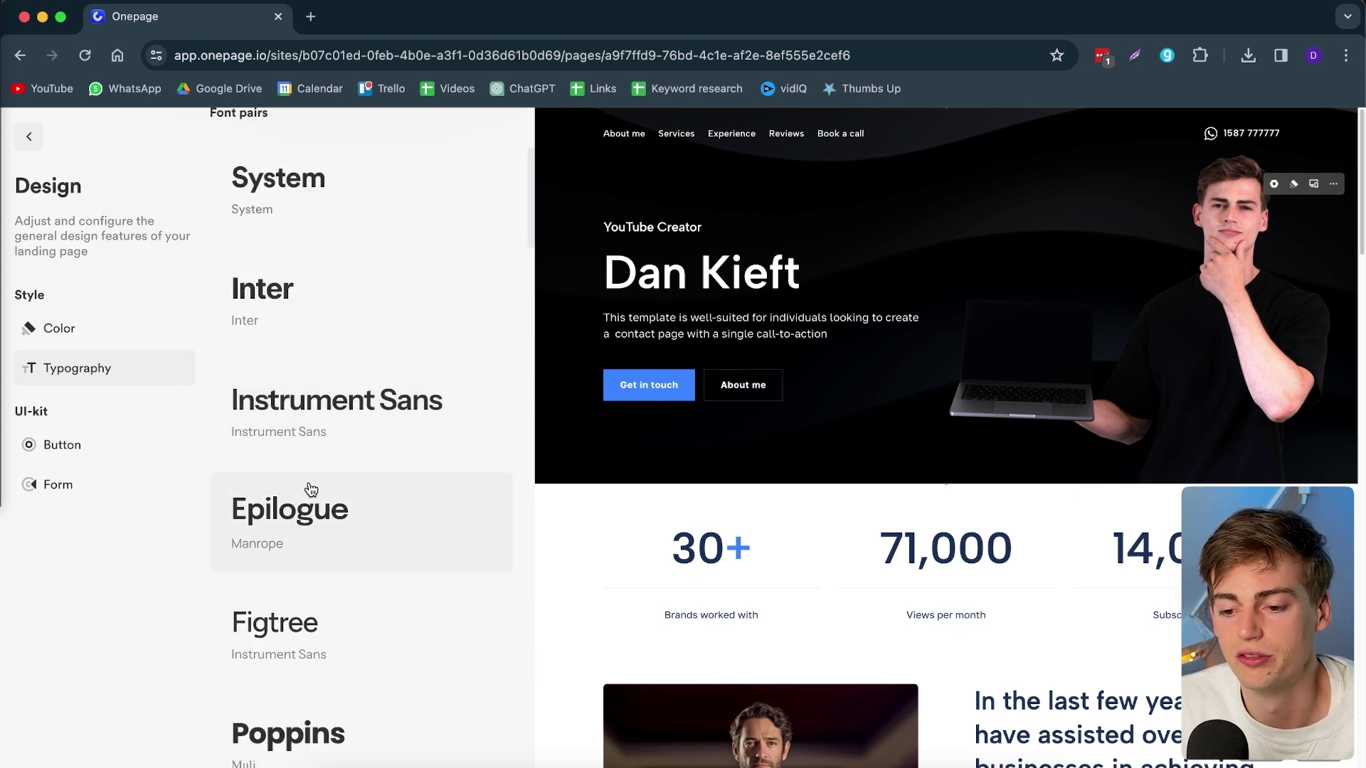
{"action": "scroll", "coordinate": [321, 274], "scroll_direction": "up", "scroll_amount": 1}
{"action": "left_click", "coordinate": [315, 246]}
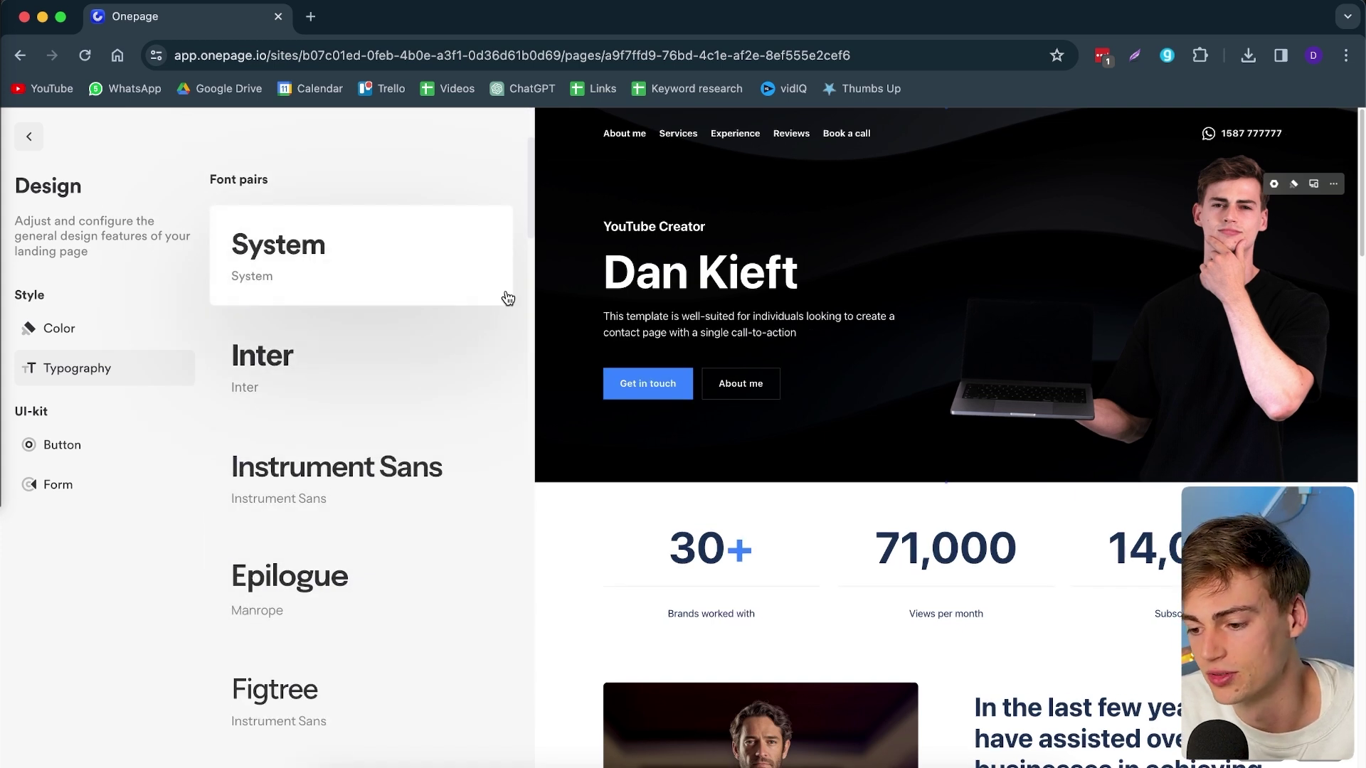
{"action": "scroll", "coordinate": [342, 478], "scroll_direction": "down", "scroll_amount": 2}
{"action": "scroll", "coordinate": [360, 509], "scroll_direction": "up", "scroll_amount": 1}
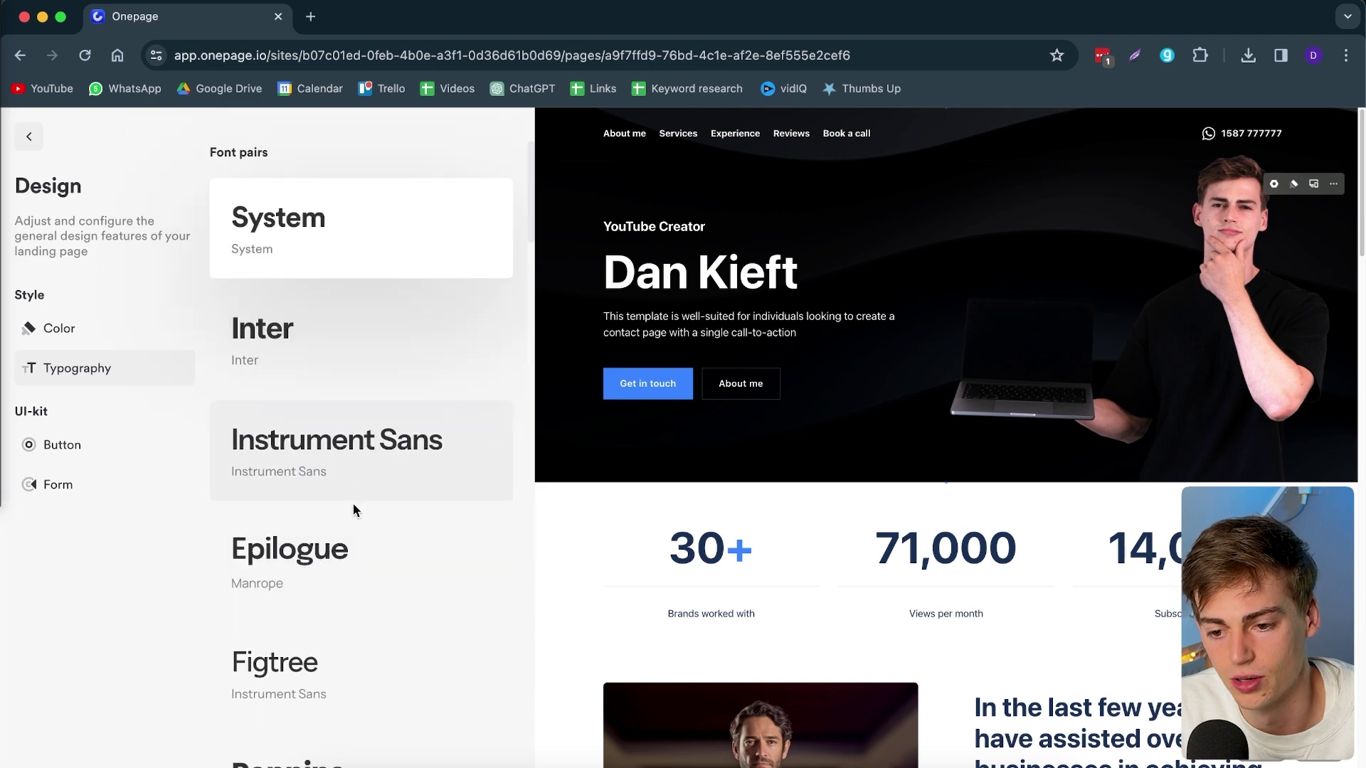
{"action": "scroll", "coordinate": [353, 510], "scroll_direction": "down", "scroll_amount": 5}
{"action": "left_click", "coordinate": [287, 573]}
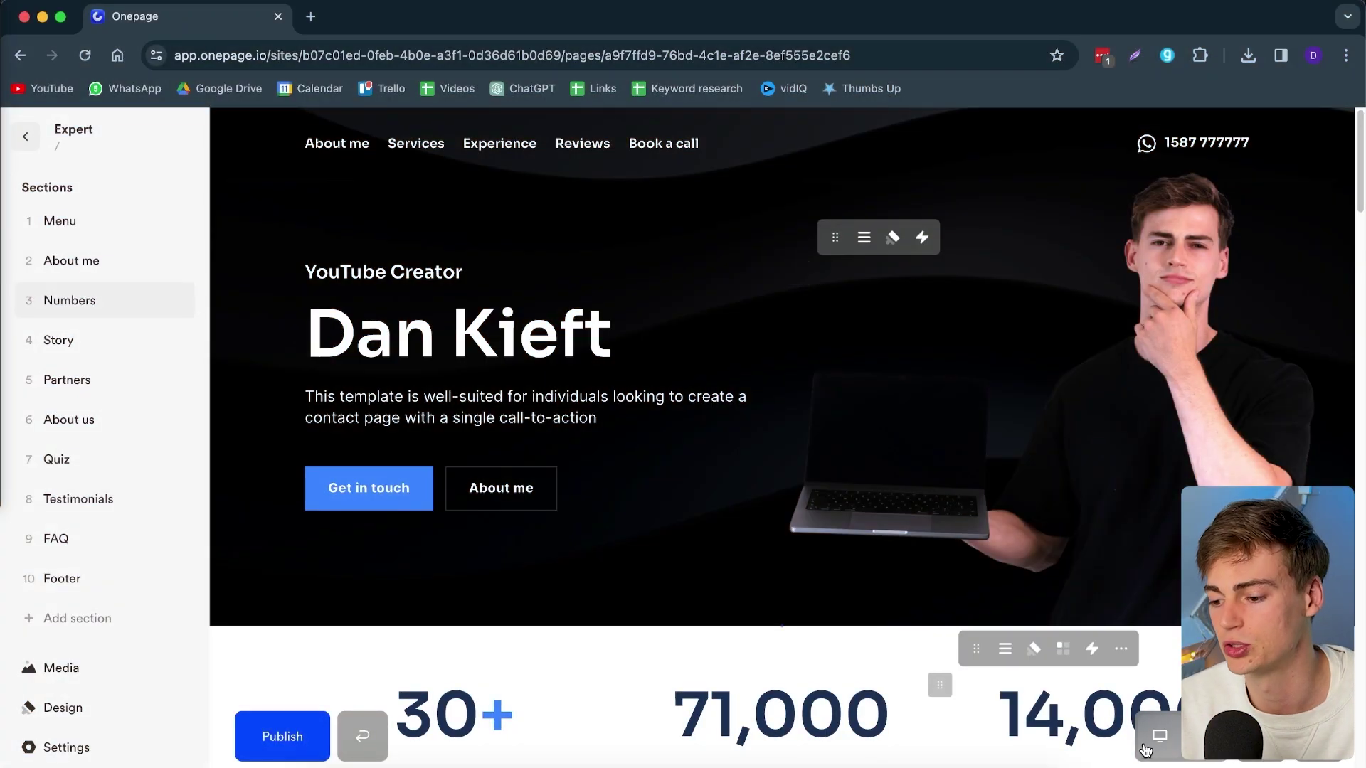
Preview the page at phone width and scroll down to the partner logos
{"action": "left_click", "coordinate": [1161, 734]}
{"action": "left_click", "coordinate": [1117, 627]}
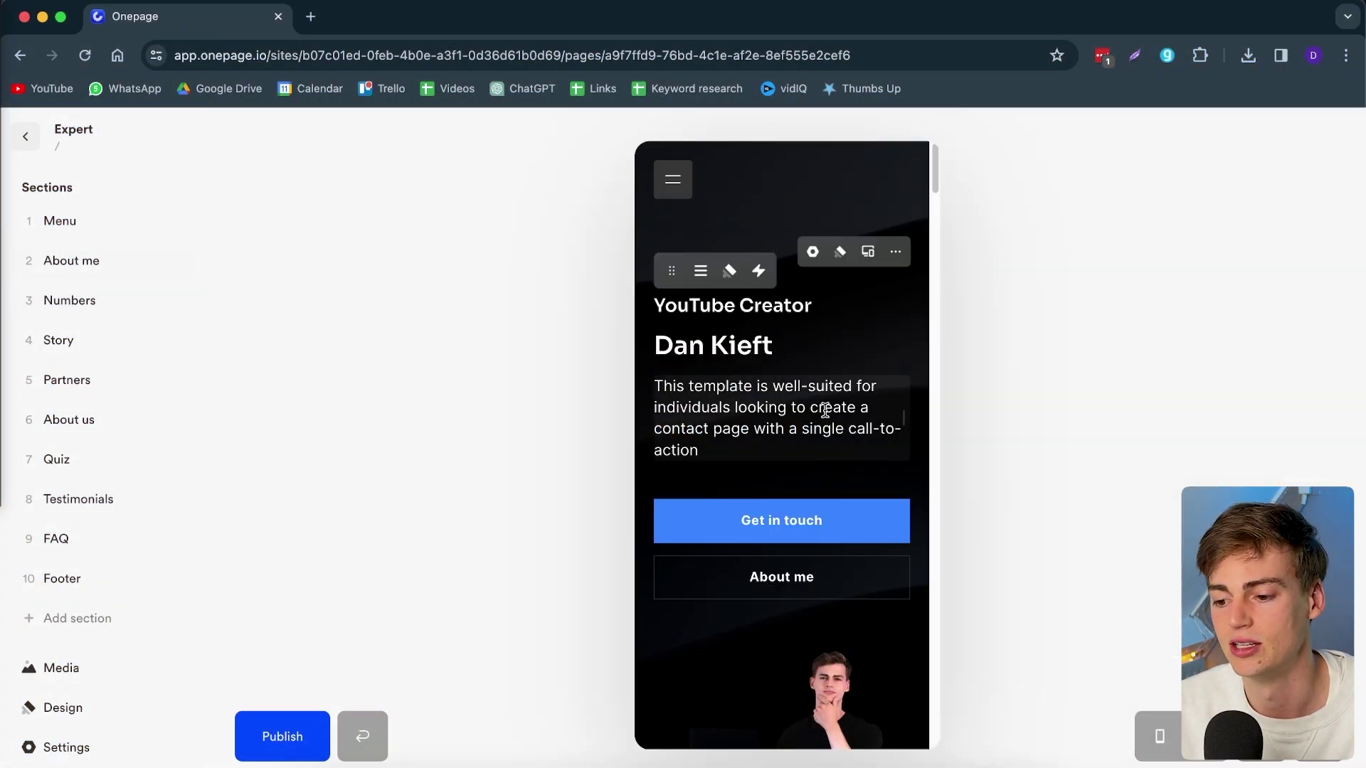
{"action": "scroll", "coordinate": [764, 519], "scroll_direction": "down", "scroll_amount": 3}
{"action": "scroll", "coordinate": [769, 523], "scroll_direction": "up", "scroll_amount": 3}
{"action": "scroll", "coordinate": [731, 366], "scroll_direction": "down", "scroll_amount": 10}
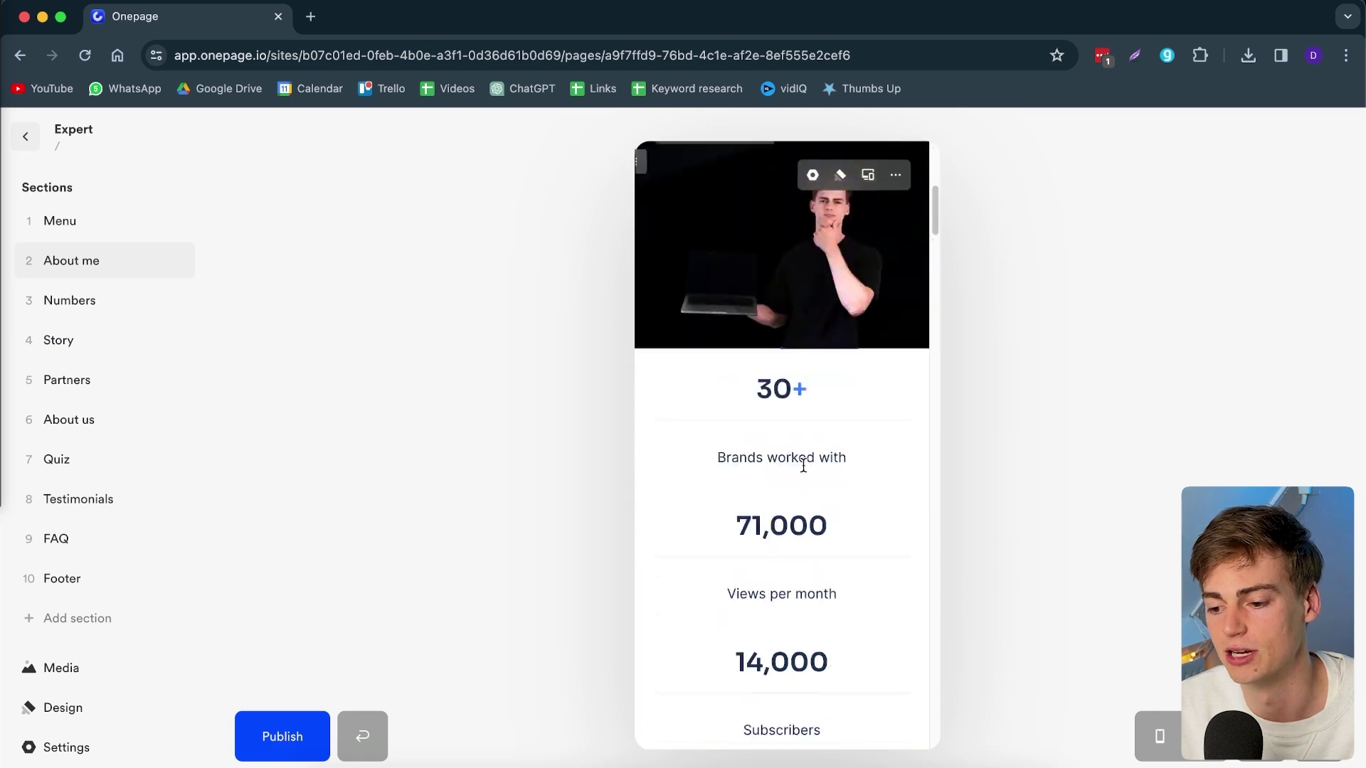
{"action": "scroll", "coordinate": [790, 448], "scroll_direction": "down", "scroll_amount": 10}
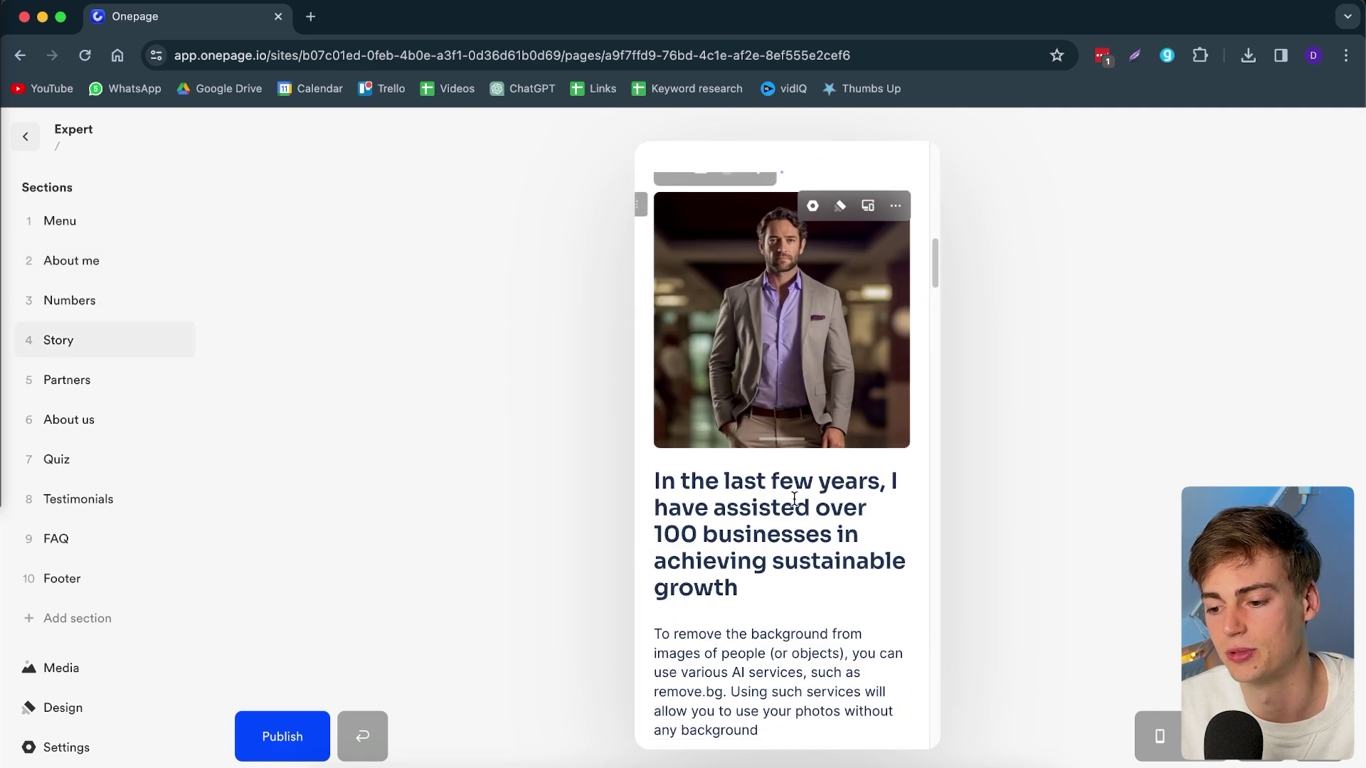
{"action": "scroll", "coordinate": [814, 467], "scroll_direction": "down", "scroll_amount": 10}
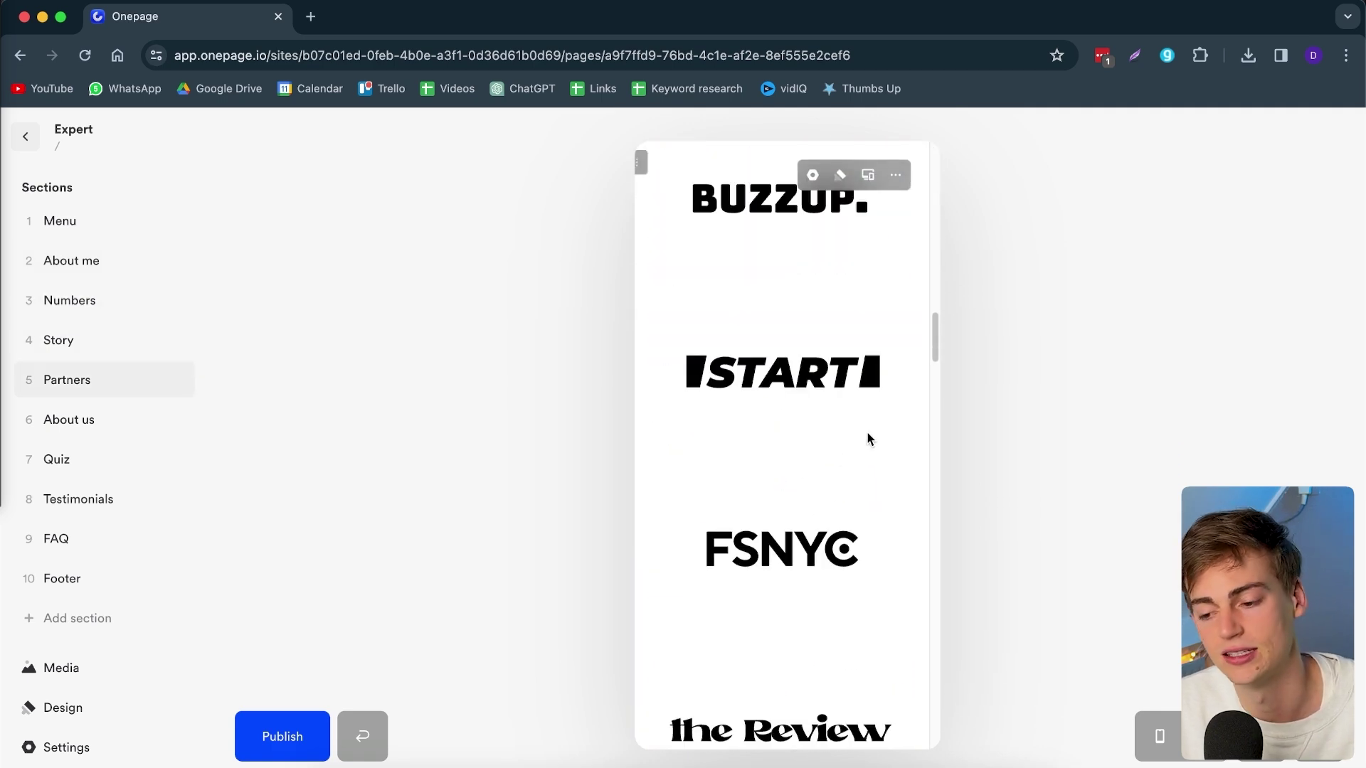
{"action": "scroll", "coordinate": [813, 485], "scroll_direction": "down", "scroll_amount": 3}
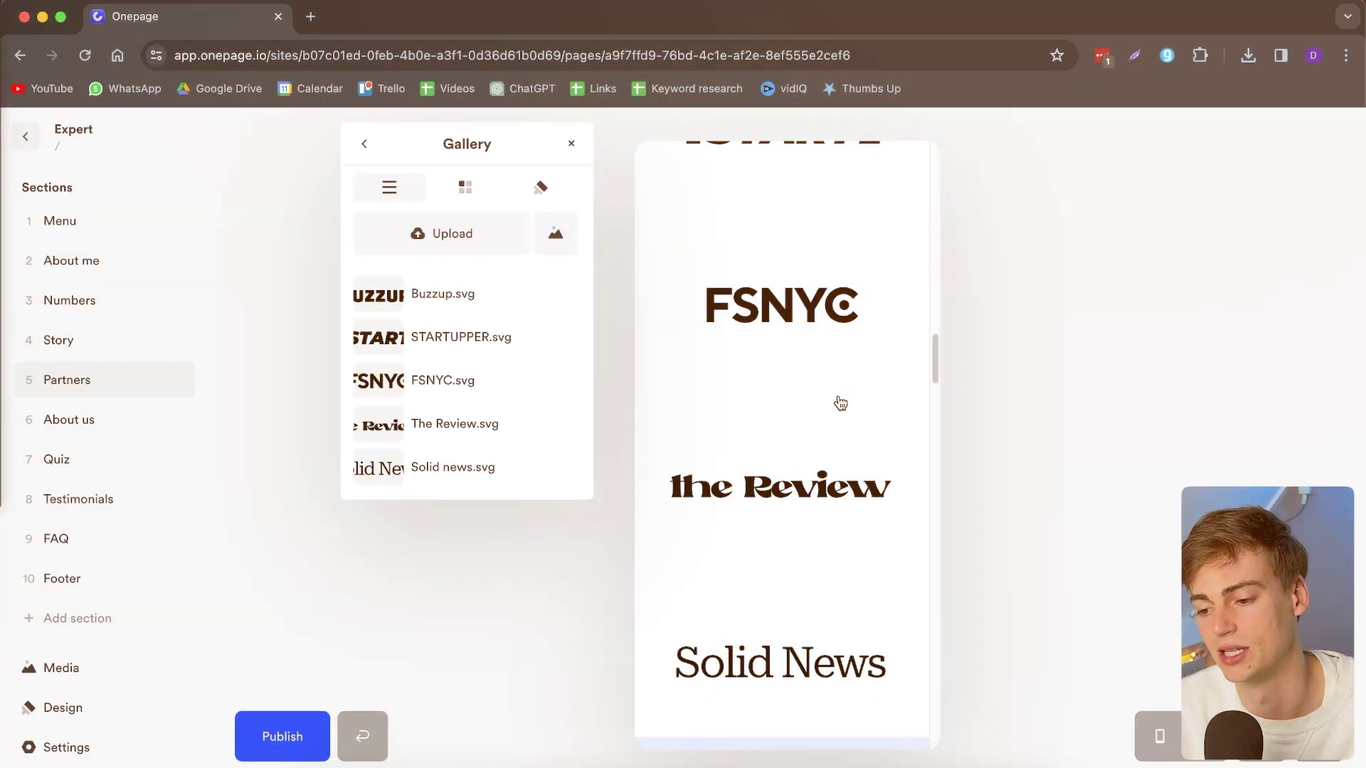
Open the partner logos gallery and view its grid layout settings
{"action": "left_click", "coordinate": [753, 348]}
{"action": "left_click", "coordinate": [785, 317]}
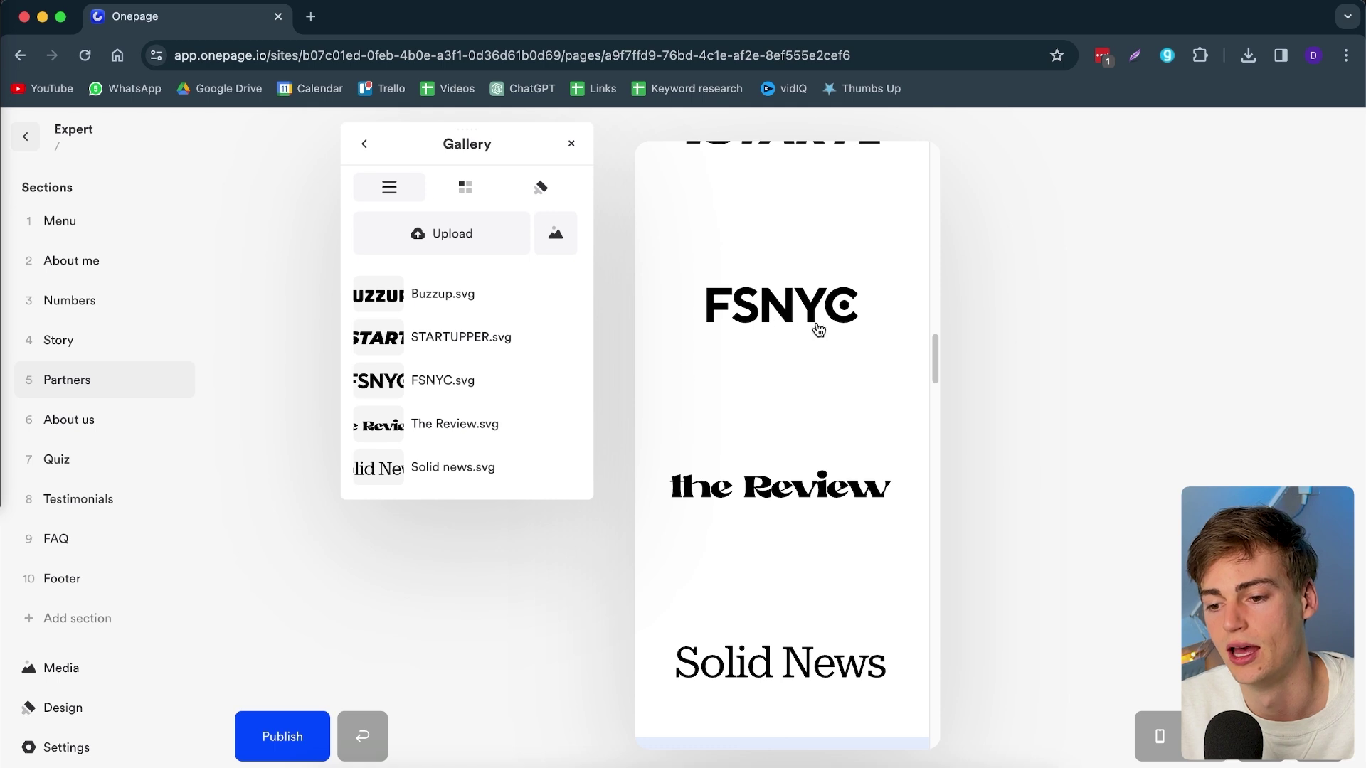
{"action": "left_click", "coordinate": [465, 187]}
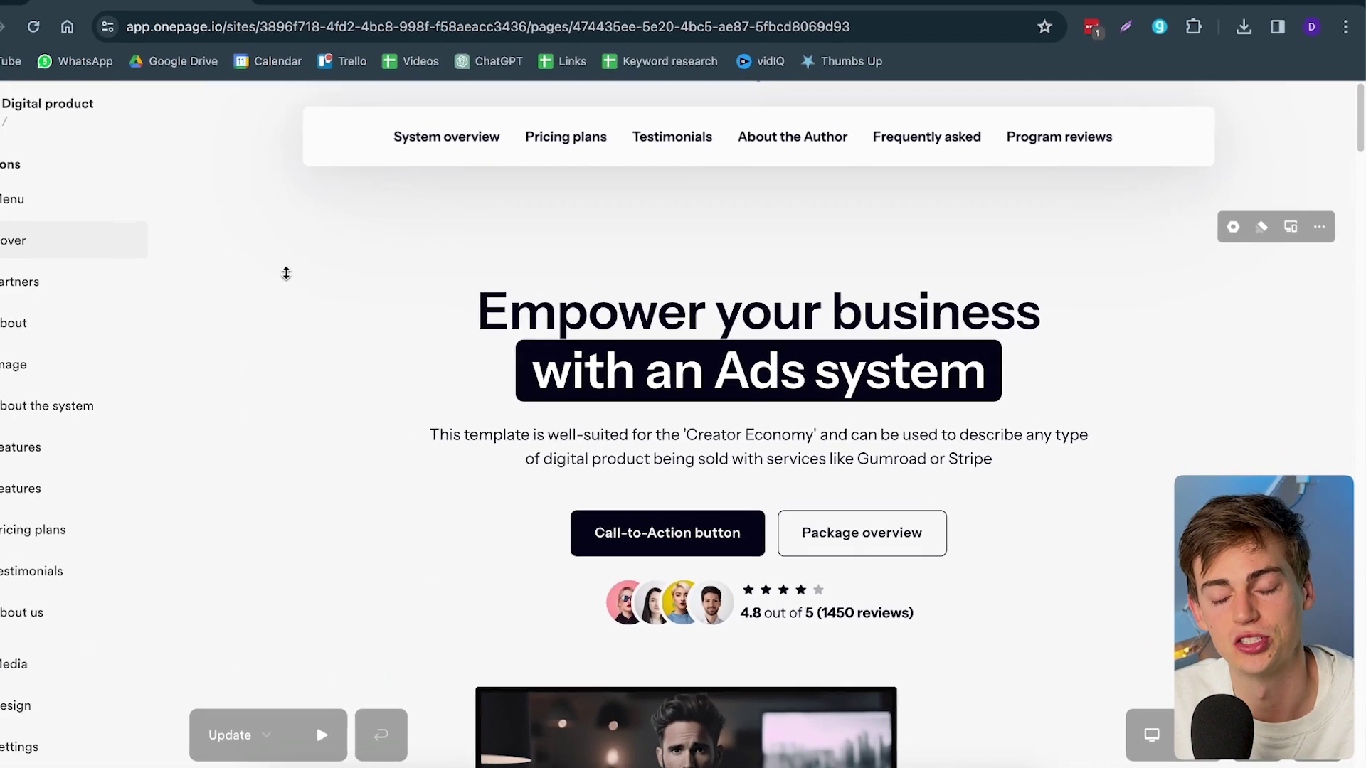
{"action": "scroll", "coordinate": [1071, 288], "scroll_direction": "down", "scroll_amount": 1}
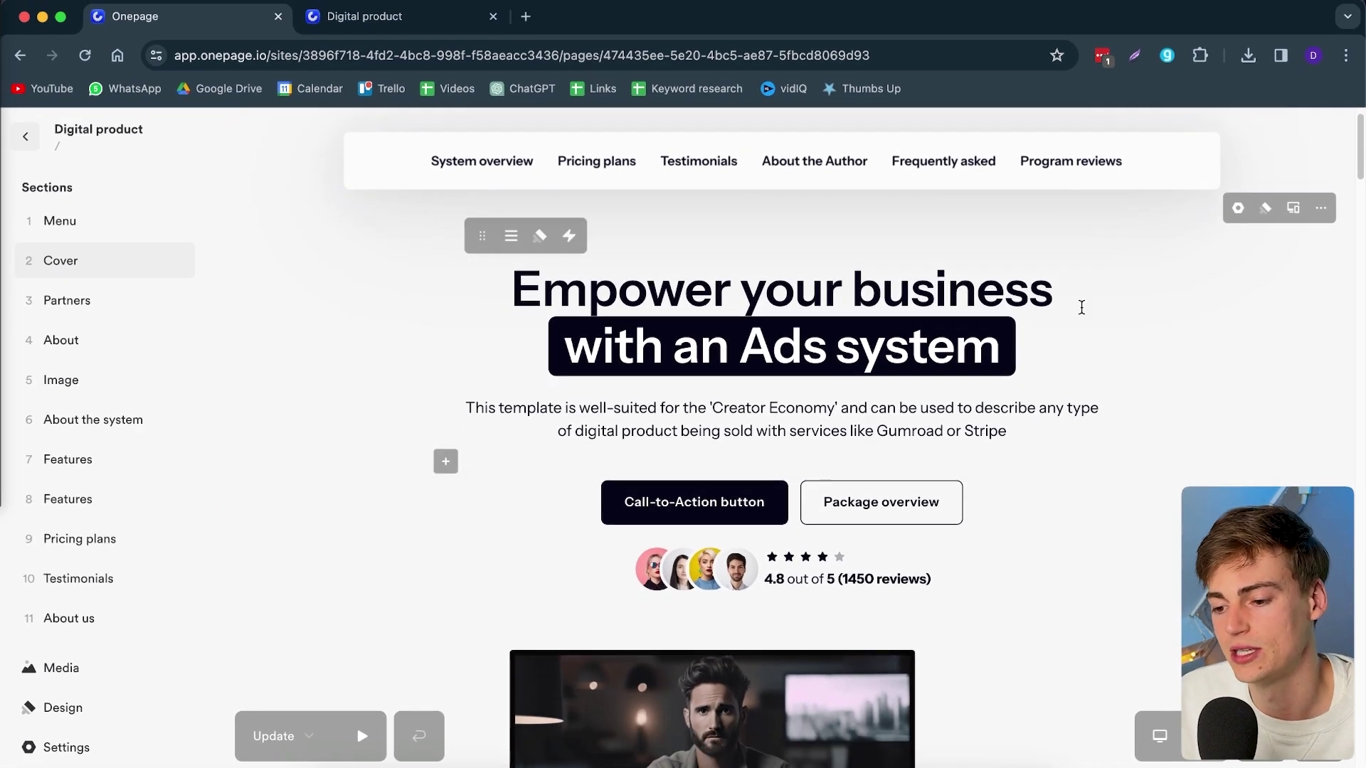
{"action": "scroll", "coordinate": [524, 475], "scroll_direction": "up", "scroll_amount": 1}
{"action": "scroll", "coordinate": [405, 546], "scroll_direction": "down", "scroll_amount": 5}
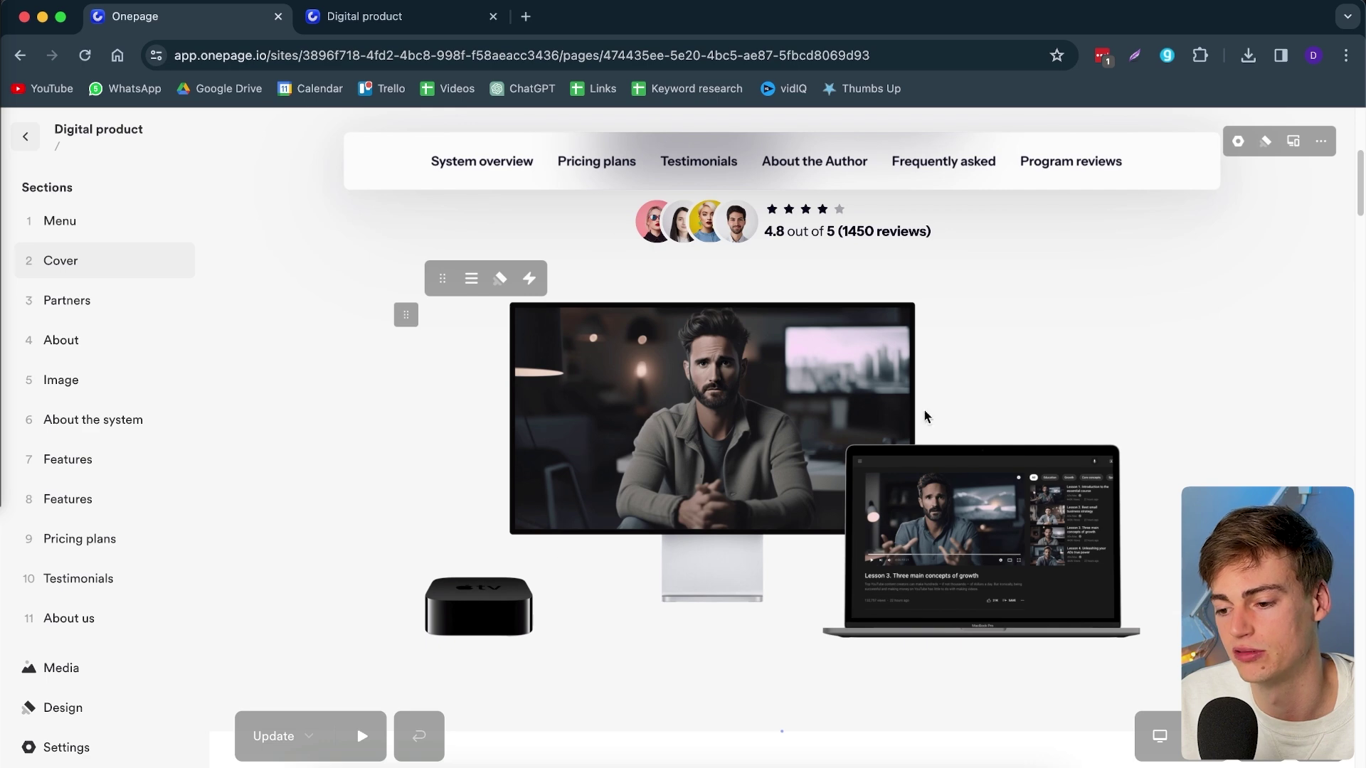
{"action": "scroll", "coordinate": [672, 456], "scroll_direction": "down", "scroll_amount": 2}
{"action": "scroll", "coordinate": [876, 405], "scroll_direction": "down", "scroll_amount": 8}
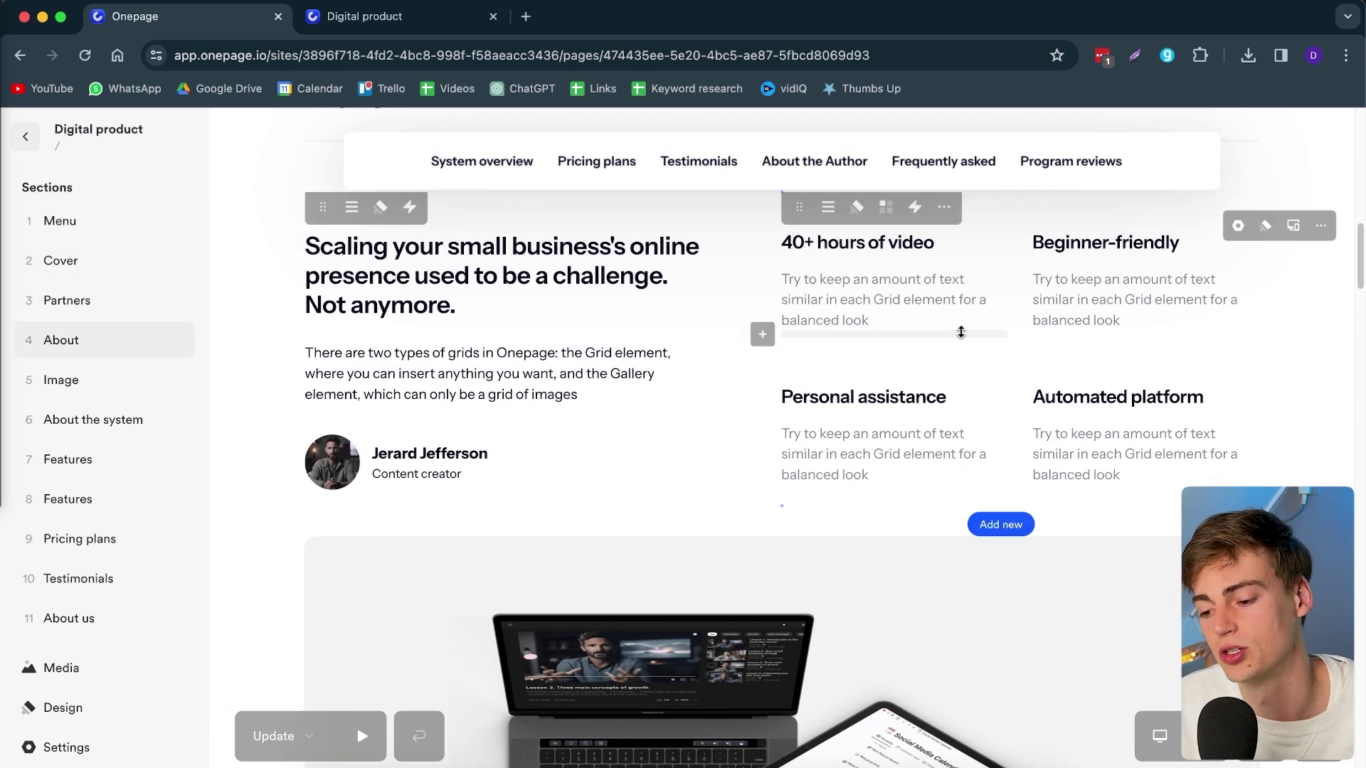
{"action": "scroll", "coordinate": [960, 332], "scroll_direction": "down", "scroll_amount": 12}
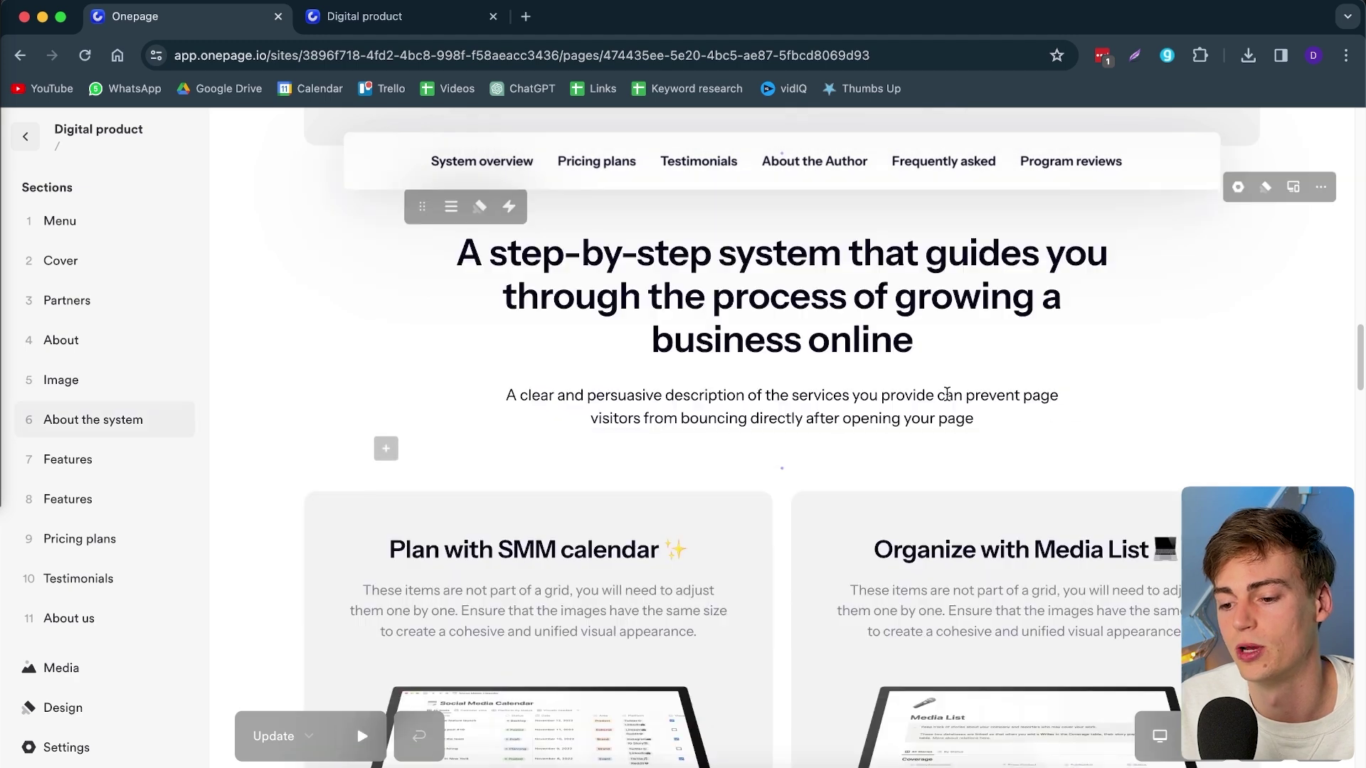
{"action": "scroll", "coordinate": [947, 393], "scroll_direction": "down", "scroll_amount": 3}
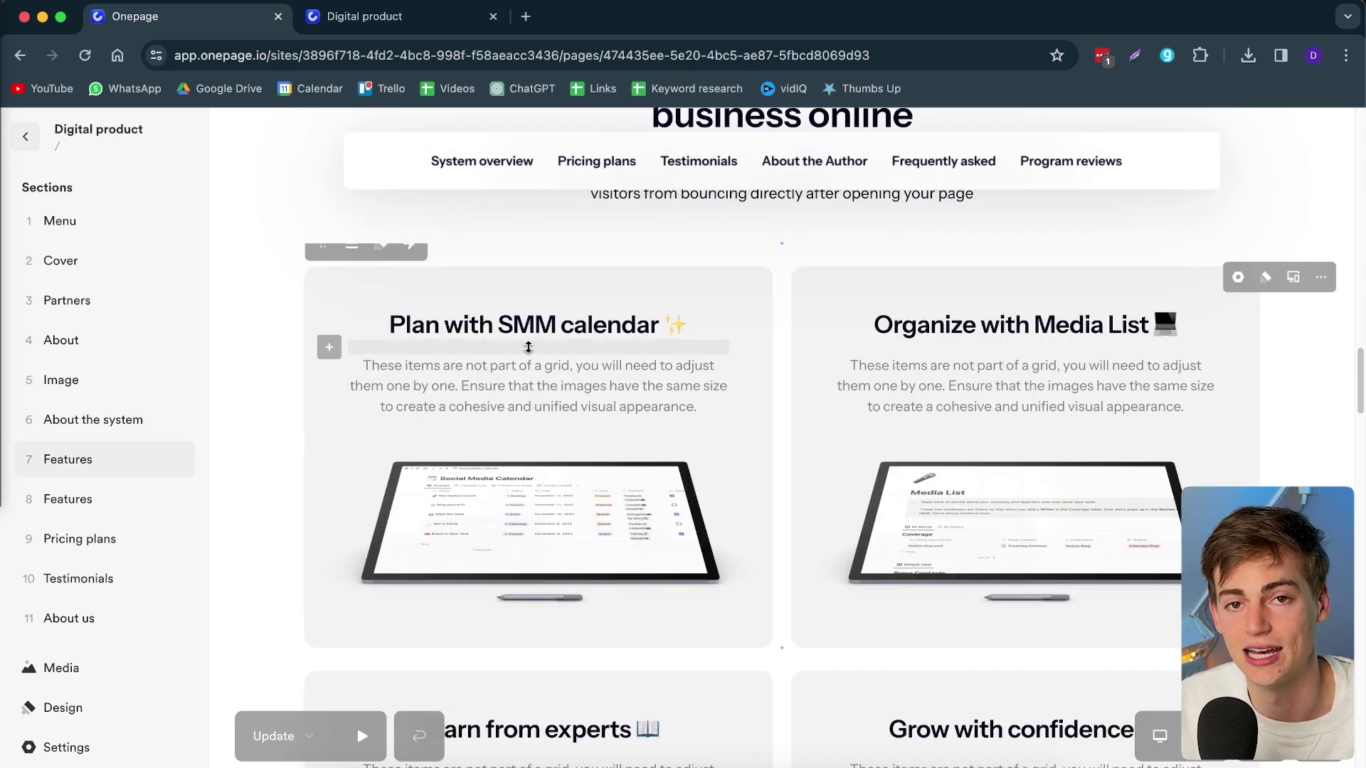
{"action": "scroll", "coordinate": [888, 406], "scroll_direction": "down", "scroll_amount": 3}
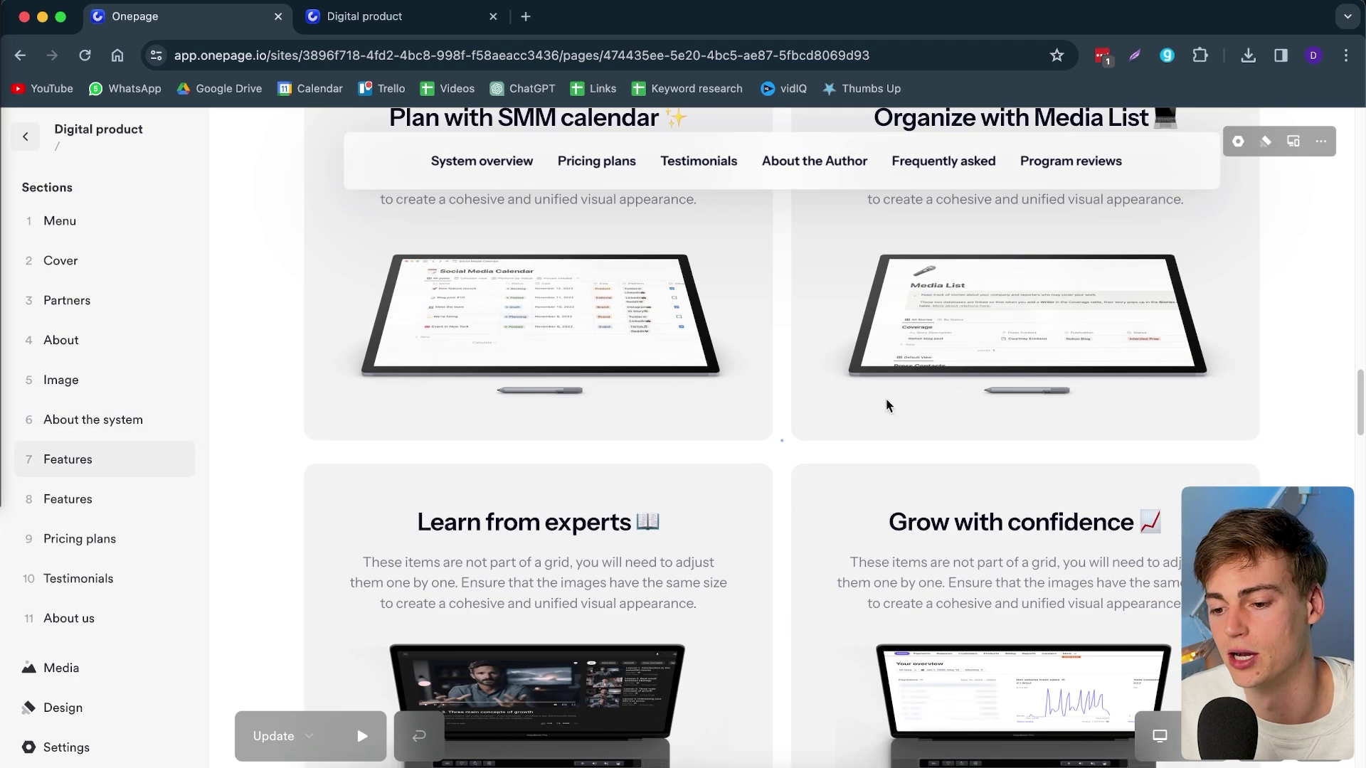
{"action": "scroll", "coordinate": [888, 406], "scroll_direction": "down", "scroll_amount": 4}
{"action": "scroll", "coordinate": [759, 503], "scroll_direction": "up", "scroll_amount": 4}
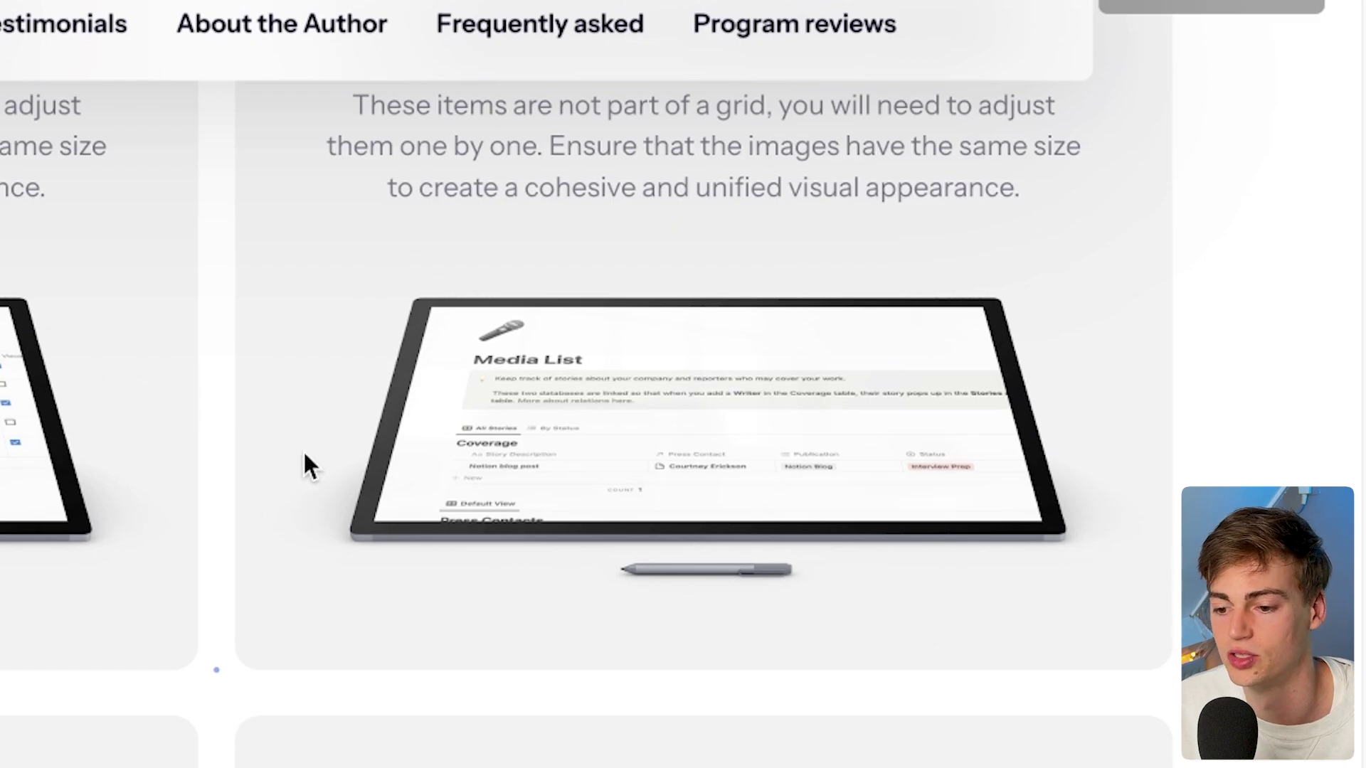
{"action": "scroll", "coordinate": [303, 450], "scroll_direction": "down", "scroll_amount": 10}
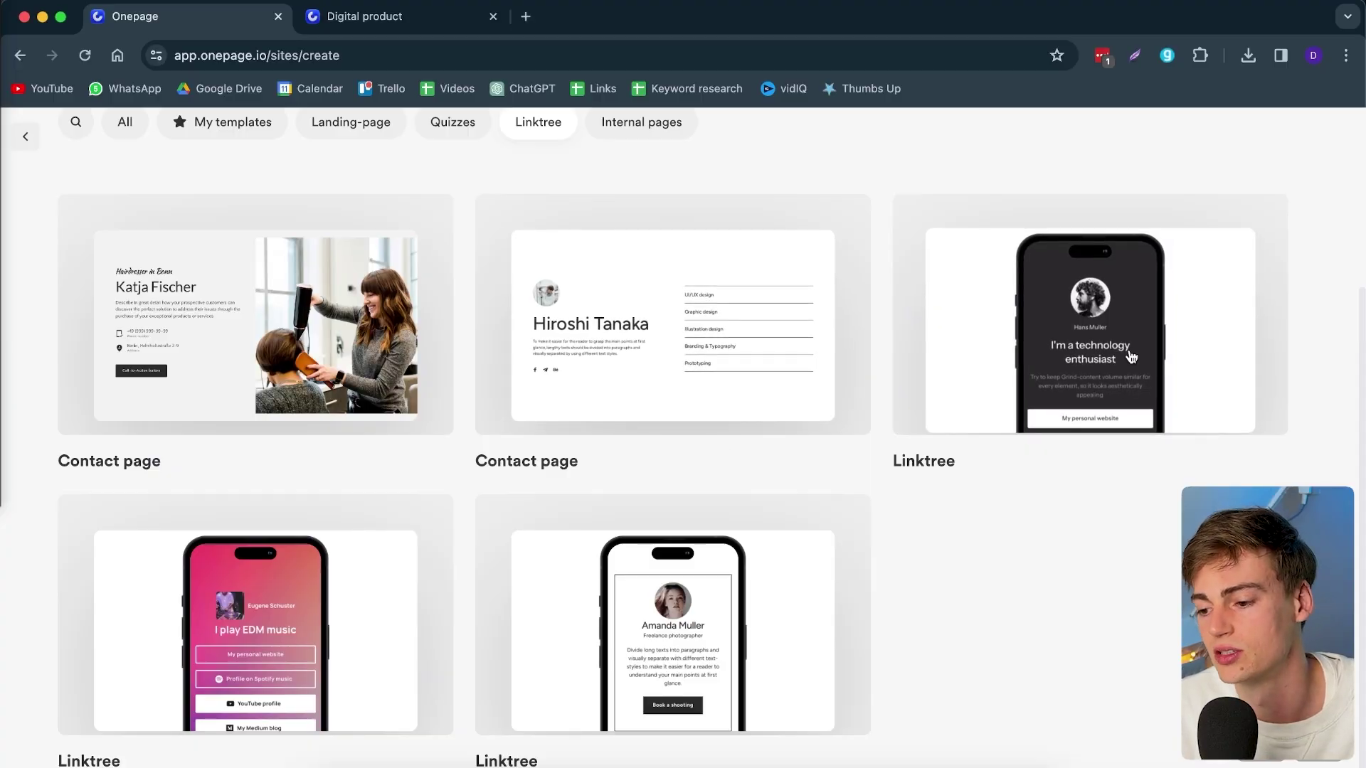
Start a new project named 'linktree' from the 'I'm a technology enthusiast' Linktree template
{"action": "left_click", "coordinate": [1132, 355]}
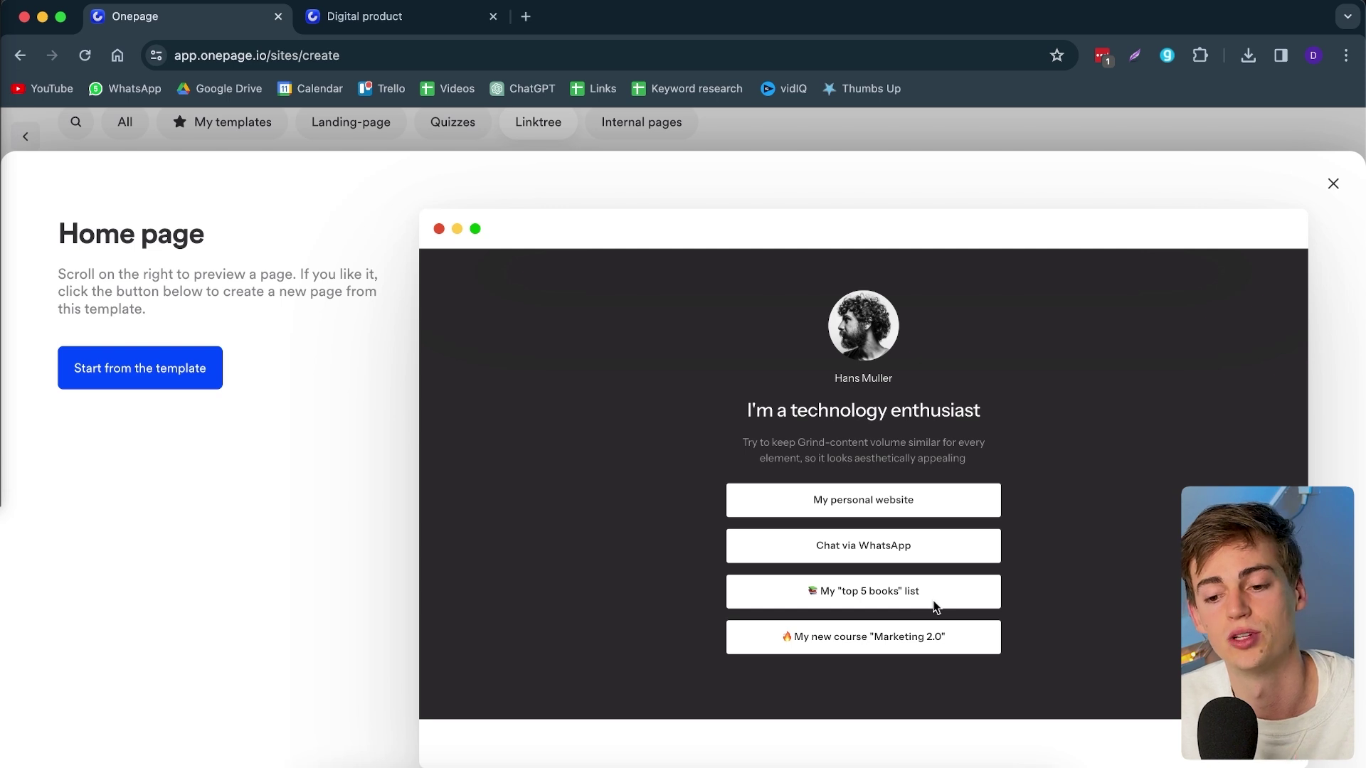
{"action": "left_click", "coordinate": [165, 387]}
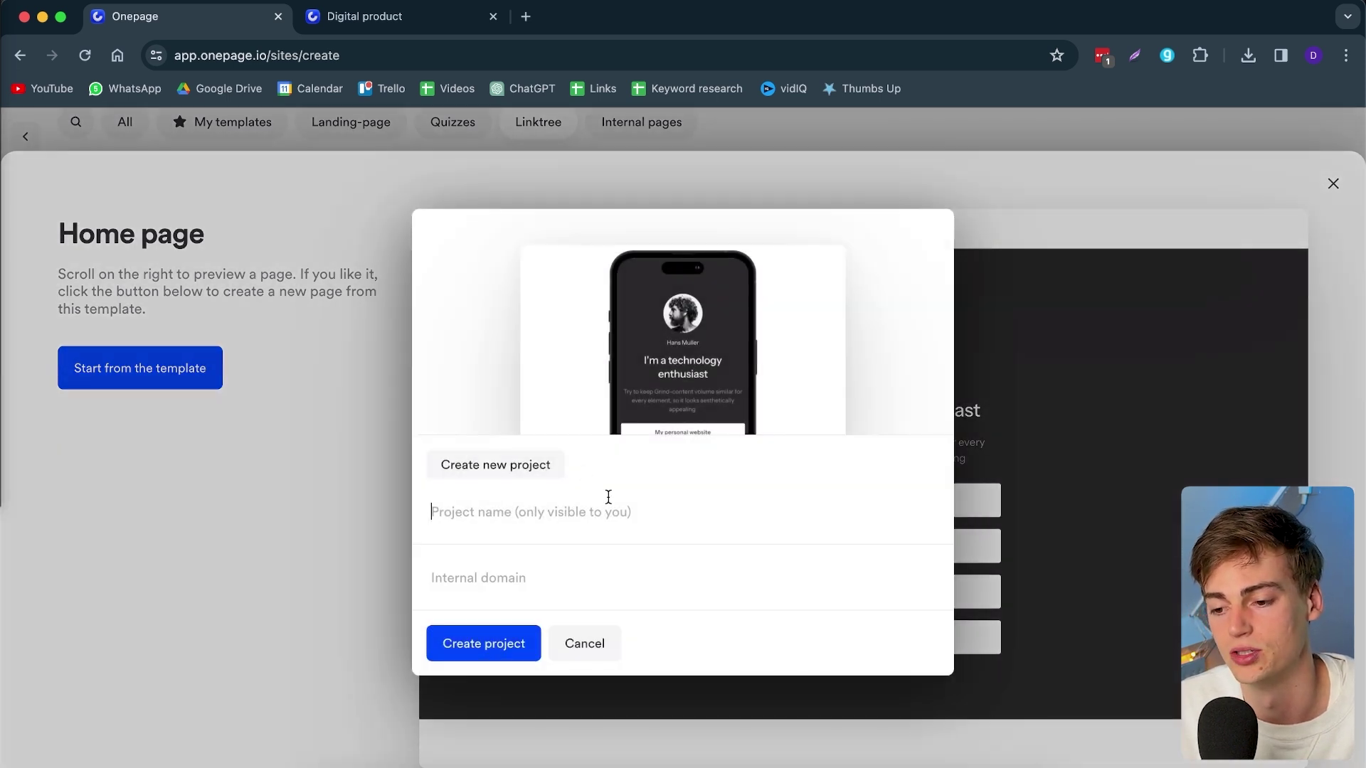
{"action": "type", "text": "linkt"}
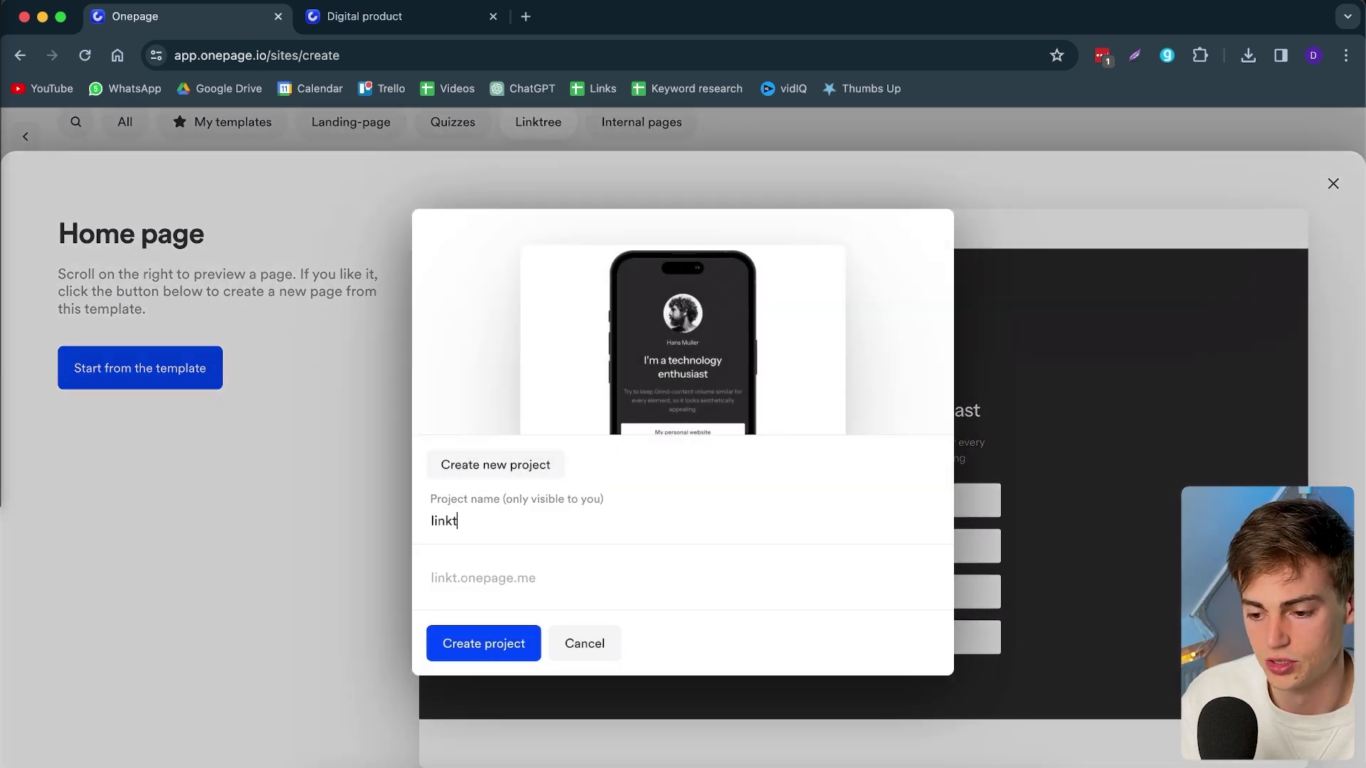
{"action": "type", "text": "ree"}
{"action": "key", "text": "Return"}
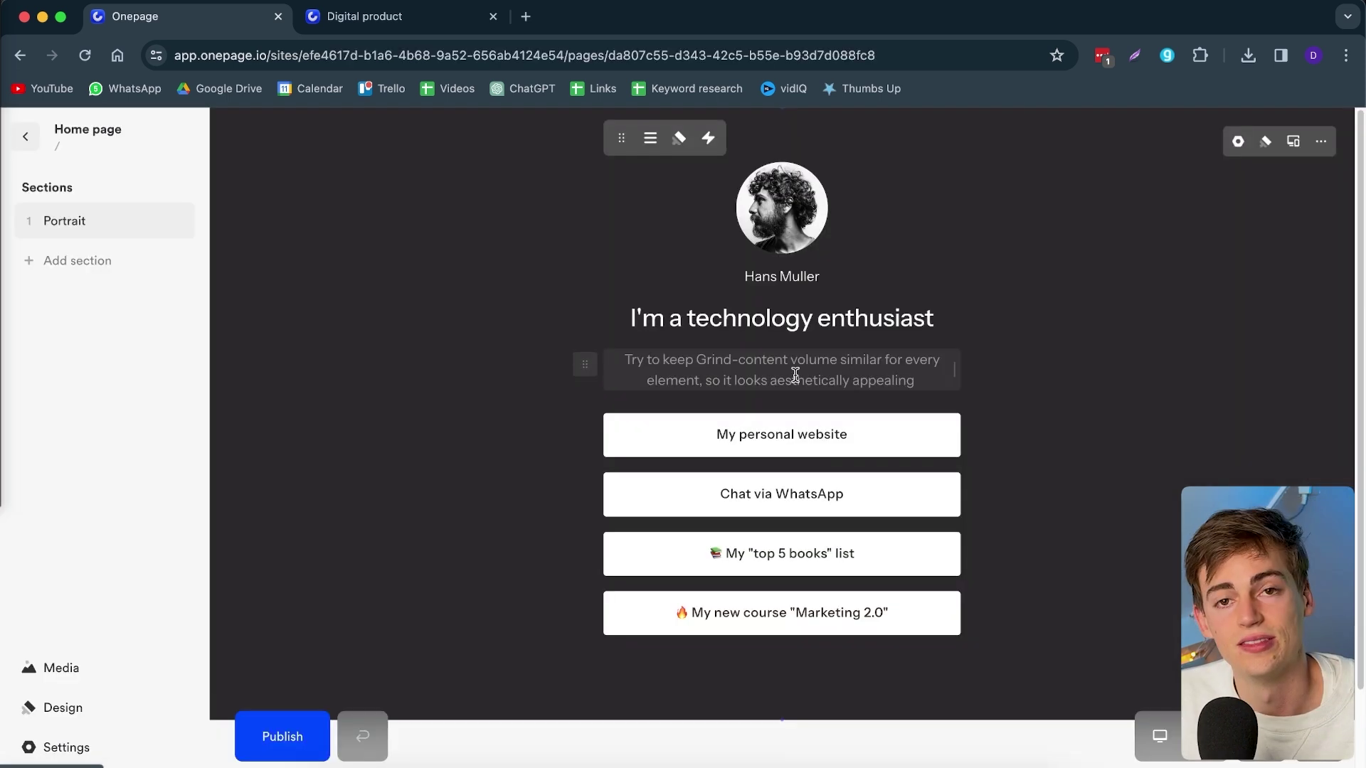
{"action": "left_click", "coordinate": [771, 435]}
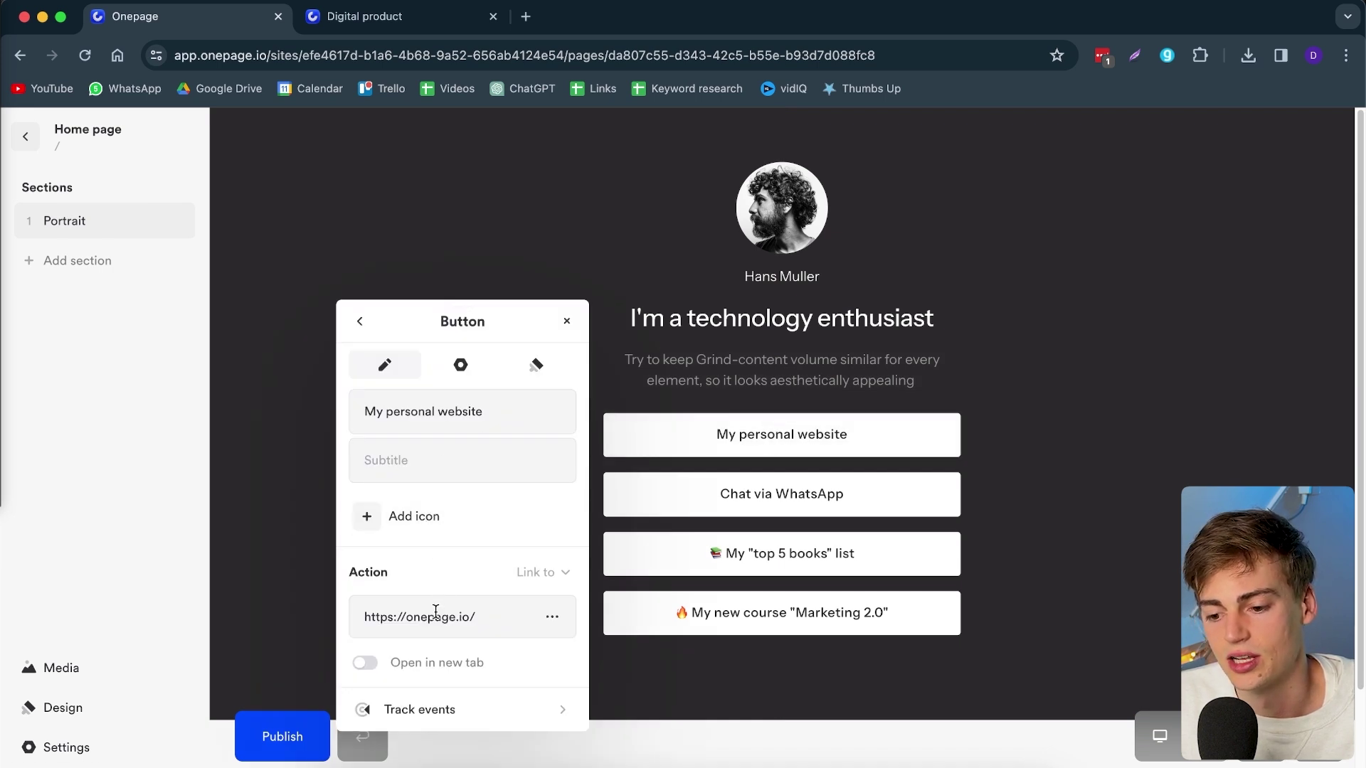
{"action": "left_click_drag", "start_coordinate": [468, 618], "coordinate": [356, 605]}
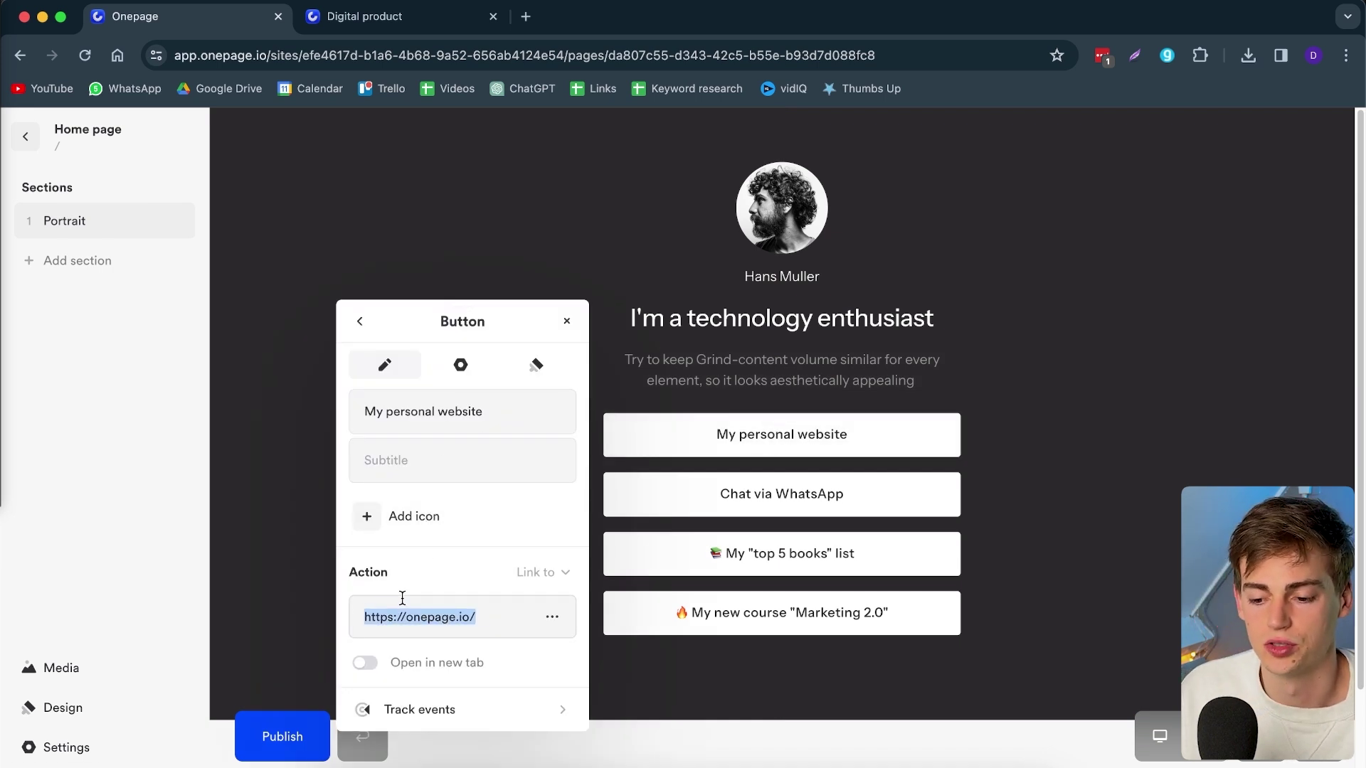